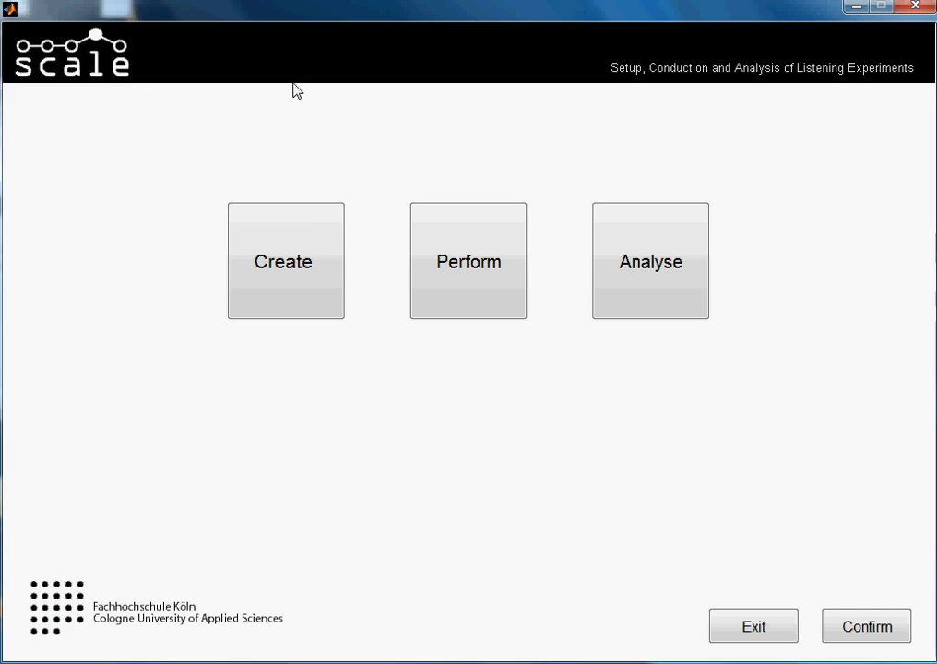
Create a new test named yes_no_rating_tutorial and continue to its configuration.
click(307, 272)
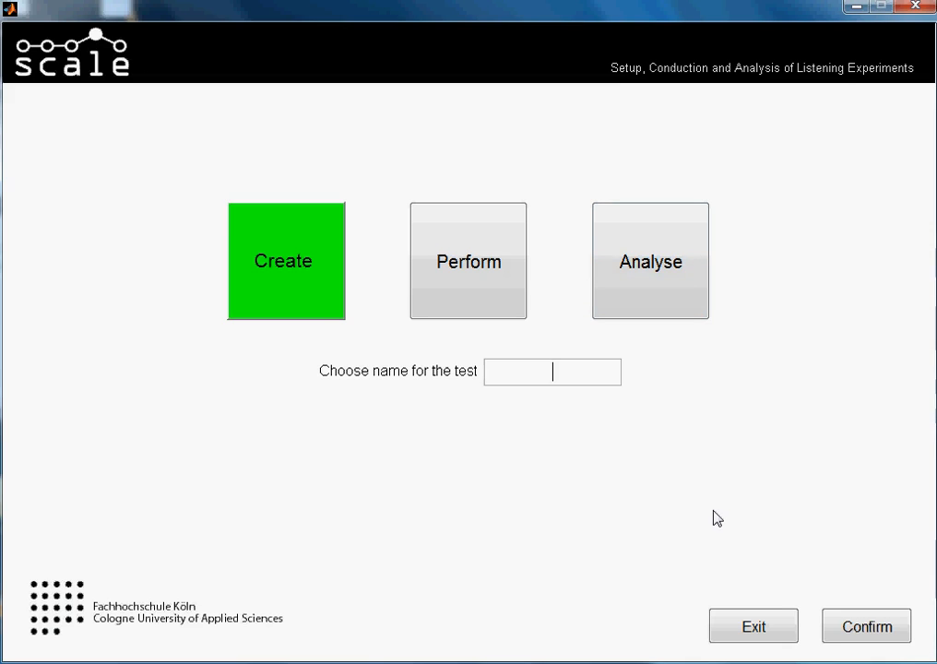
text(yes_no_ra)
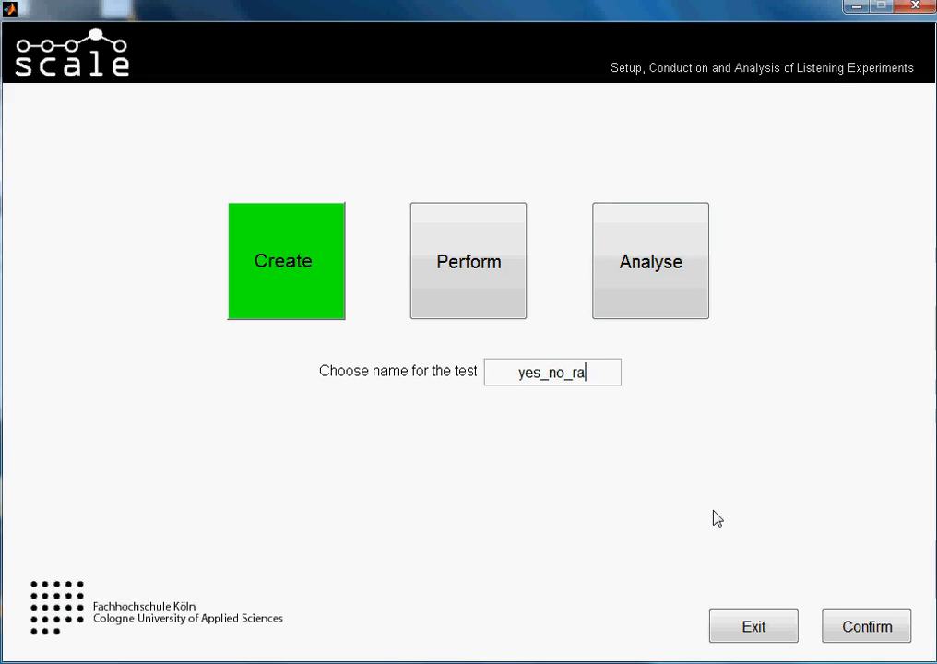
text(ting_tut)
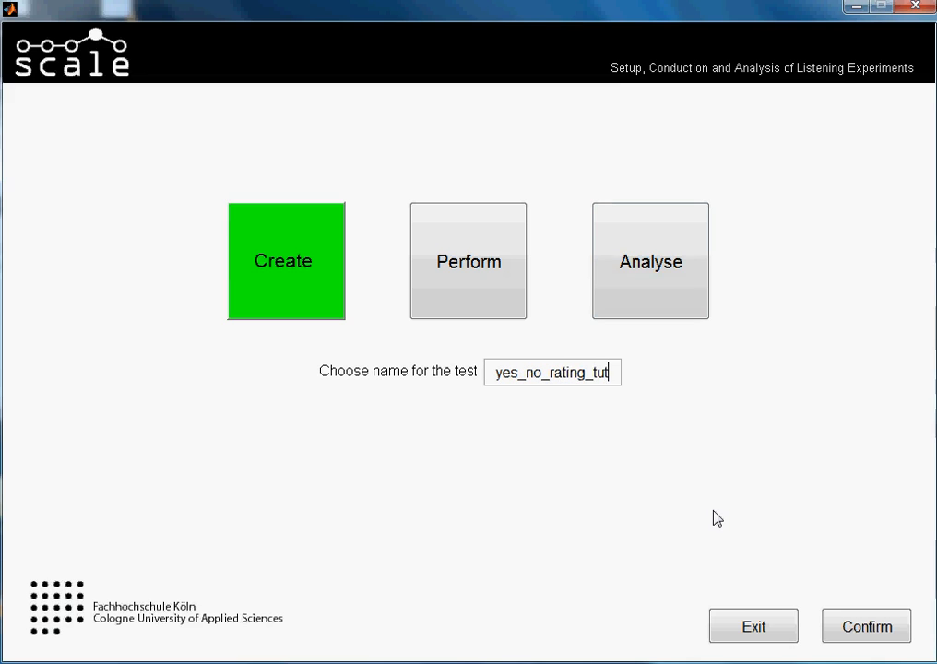
text(orial)
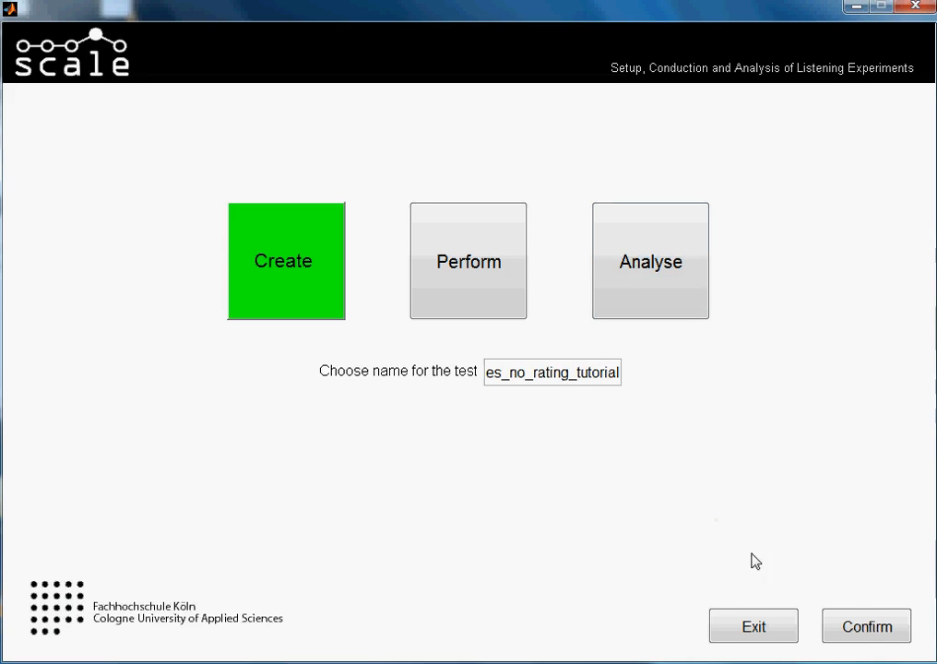
click(857, 623)
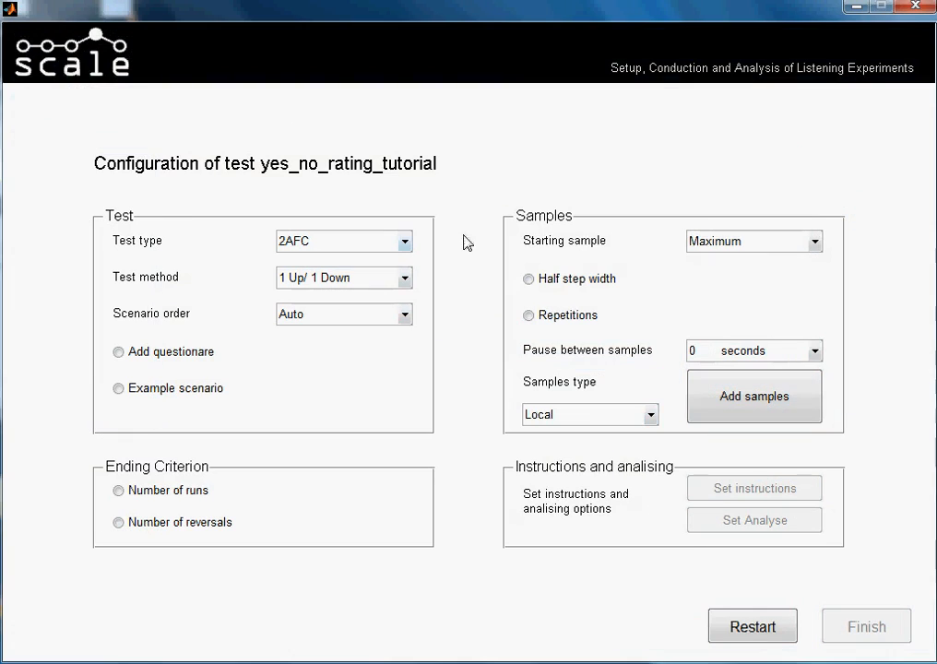
Set the test type to YES/NO and the test method to 1 Up/ 1 Down.
click(405, 241)
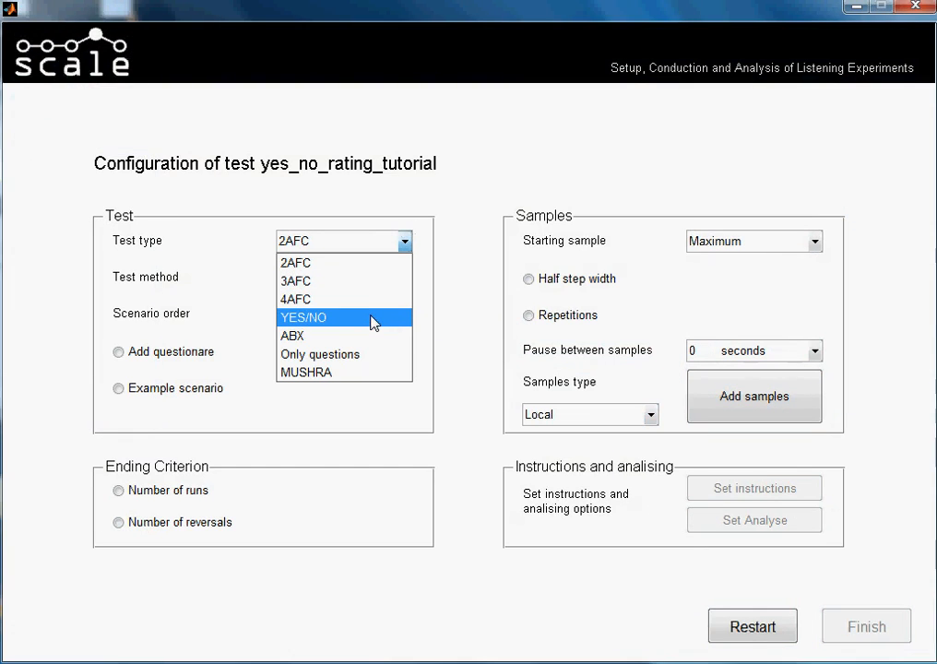
click(373, 319)
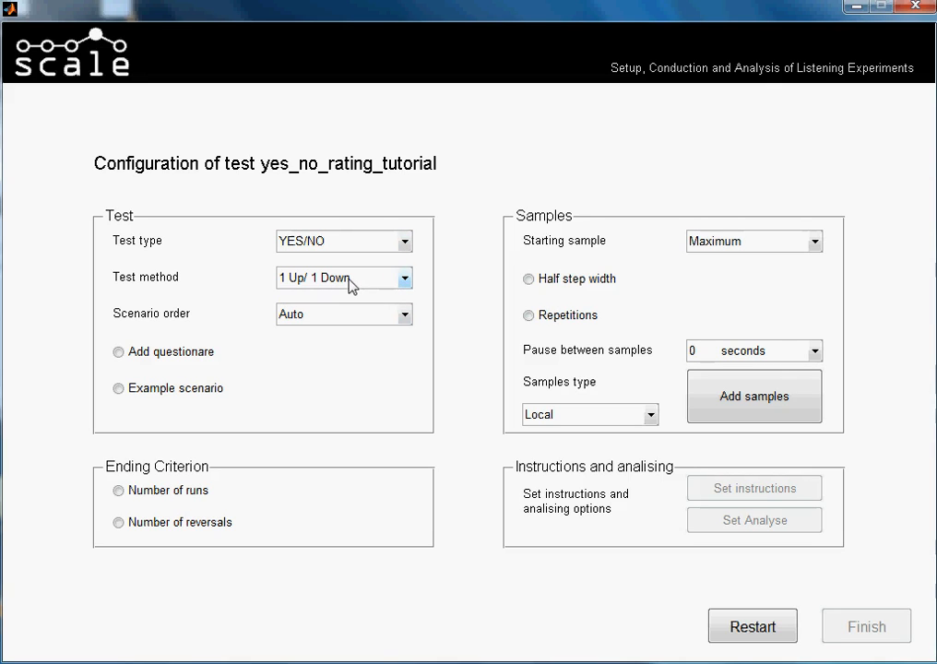
click(408, 282)
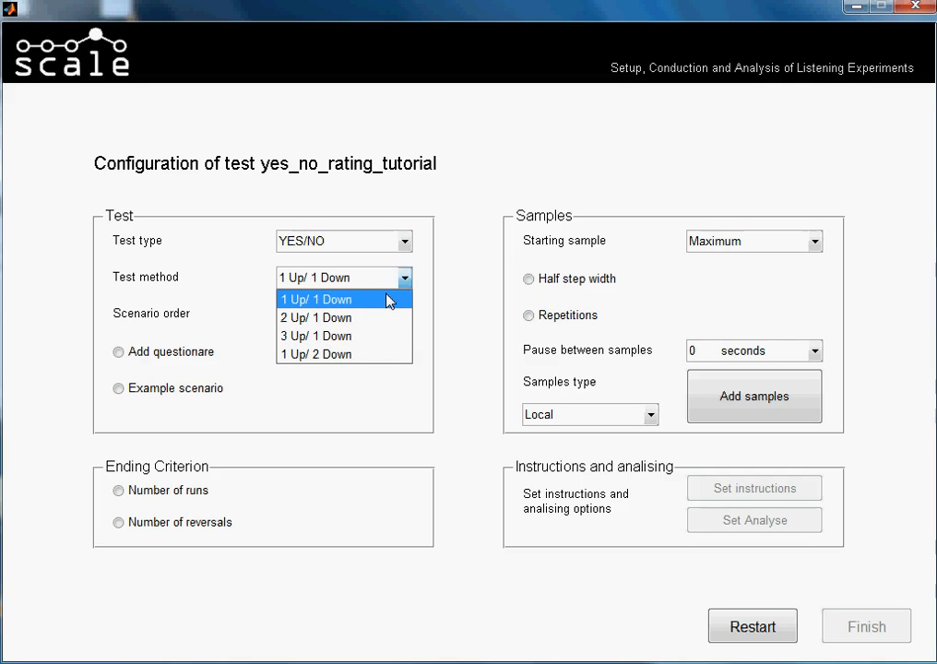
click(385, 300)
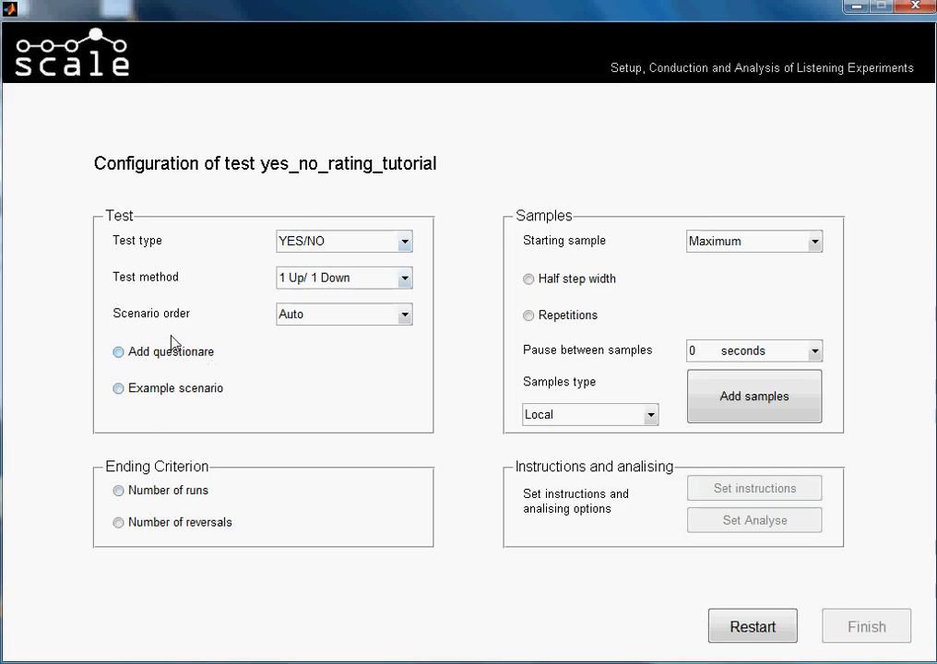
Add a questionnaire with 2 questions to the test and open its setup.
click(120, 355)
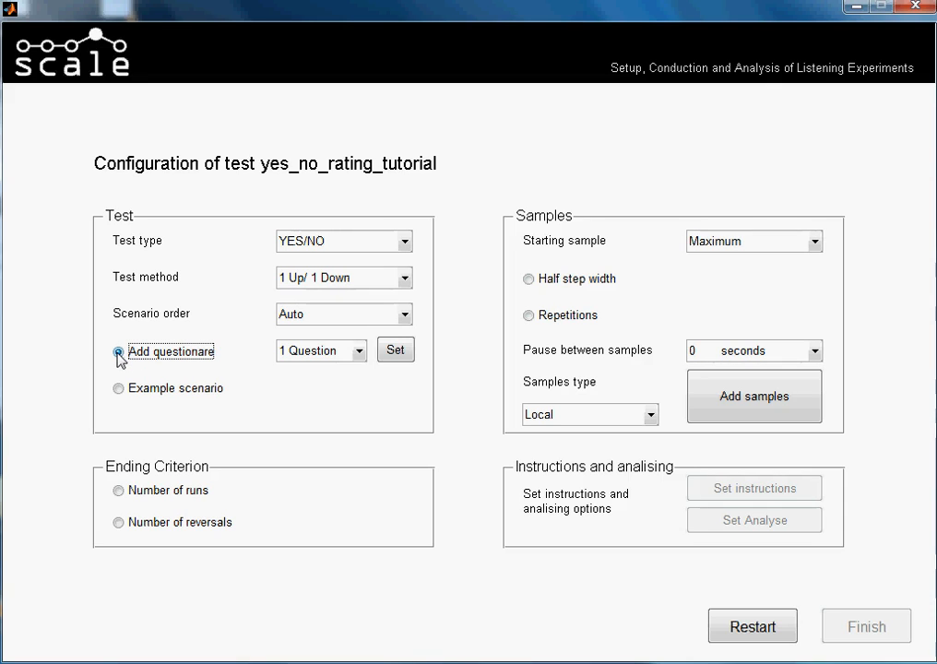
click(358, 354)
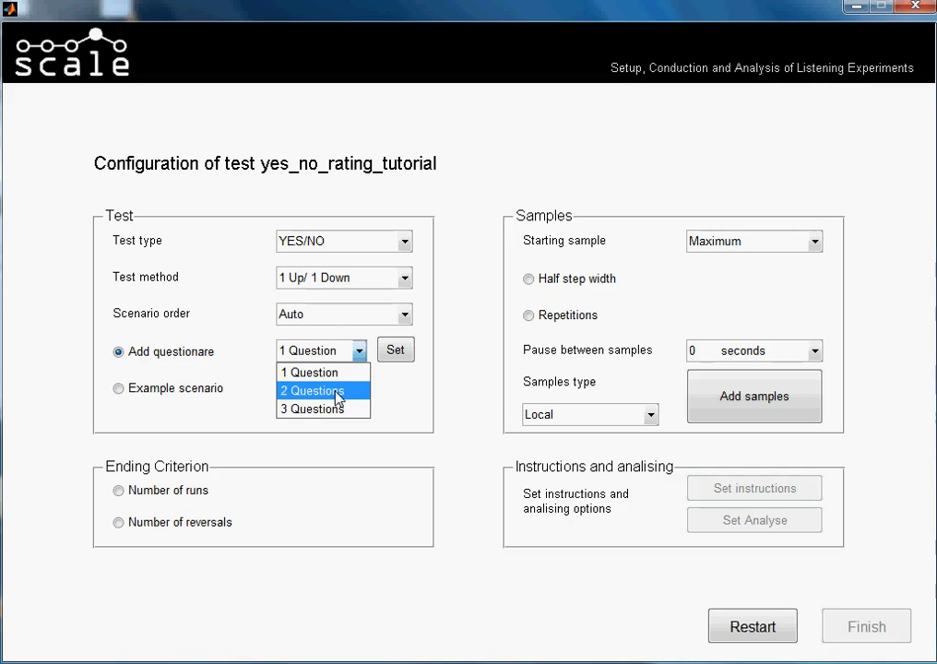
click(337, 391)
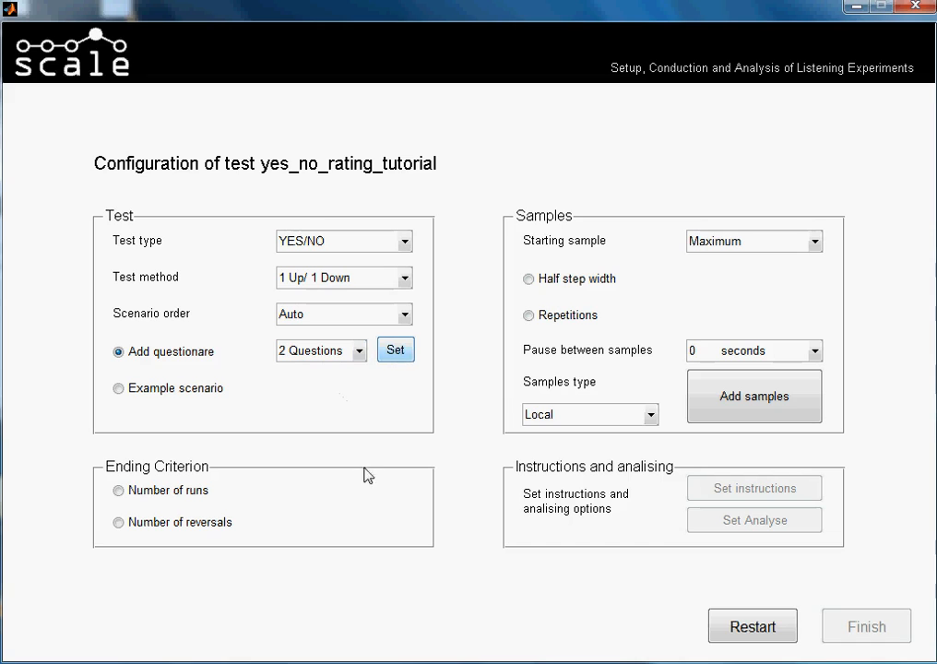
click(394, 351)
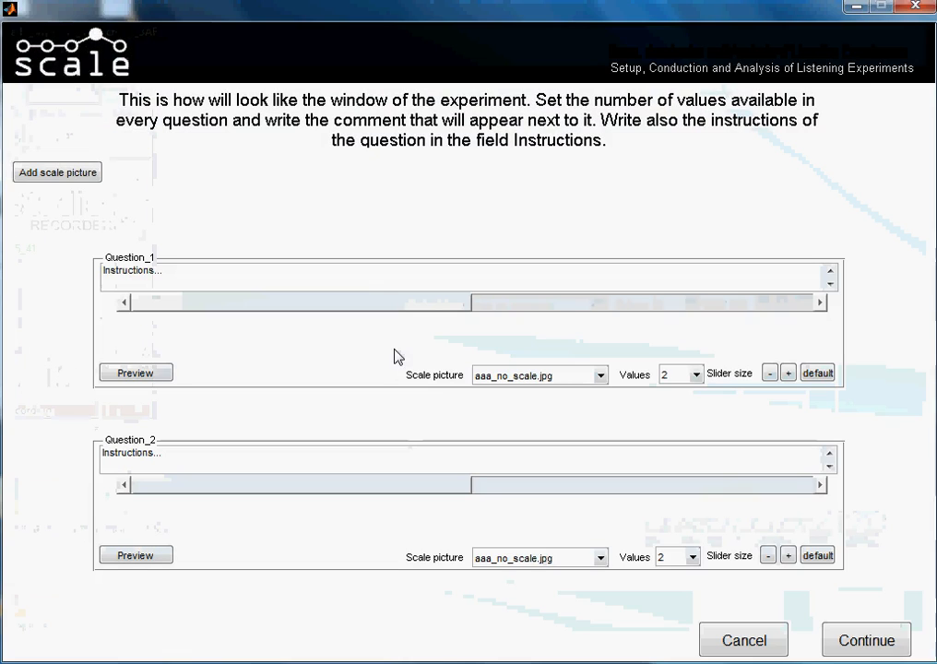
Replace the Question_1 instructions with "How sure were you about your decision?".
drag(207, 271, 44, 271)
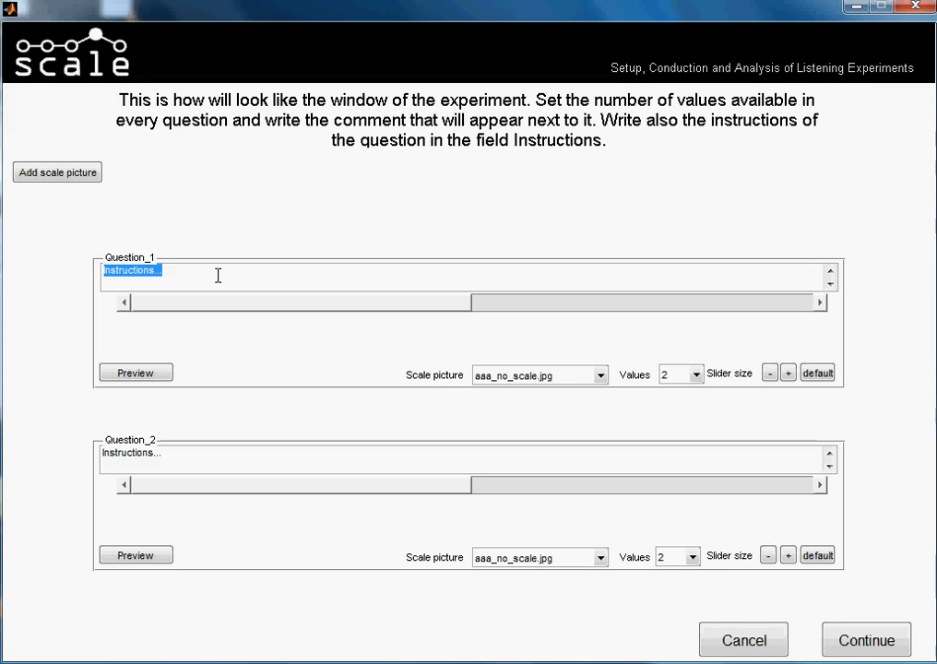
text(How)
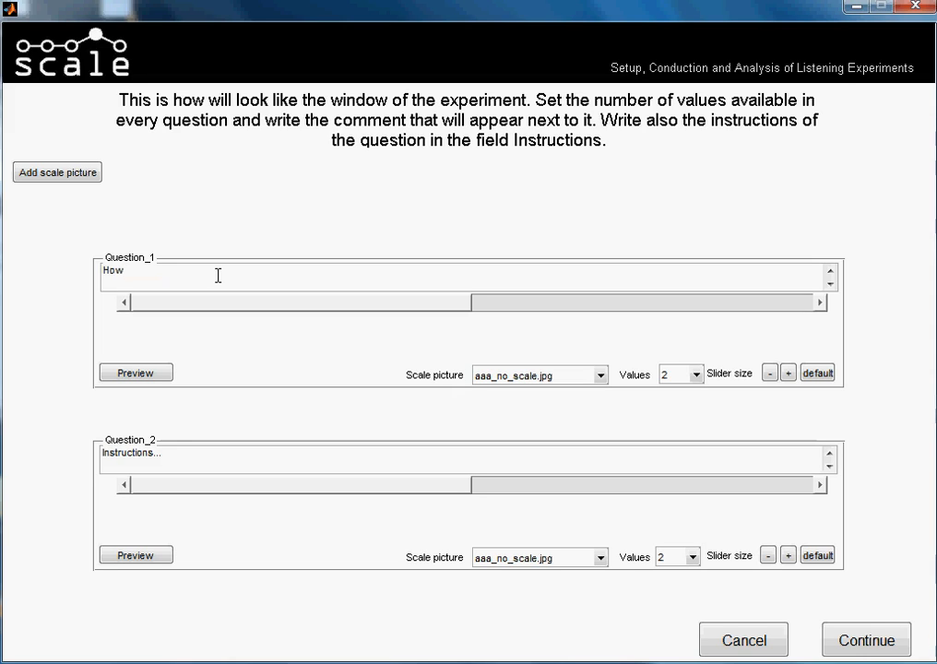
text(big did)
key(BackSpace)
key(BackSpace)
key(BackSpace)
key(BackSpace)
key(BackSpace)
key(BackSpace)
key(BackSpace)
key(BackSpace)
text(sur)
key(BackSpace)
text(re where)
key(BackSpace)
key(BackSpace)
key(BackSpace)
key(BackSpace)
text(ere yo)
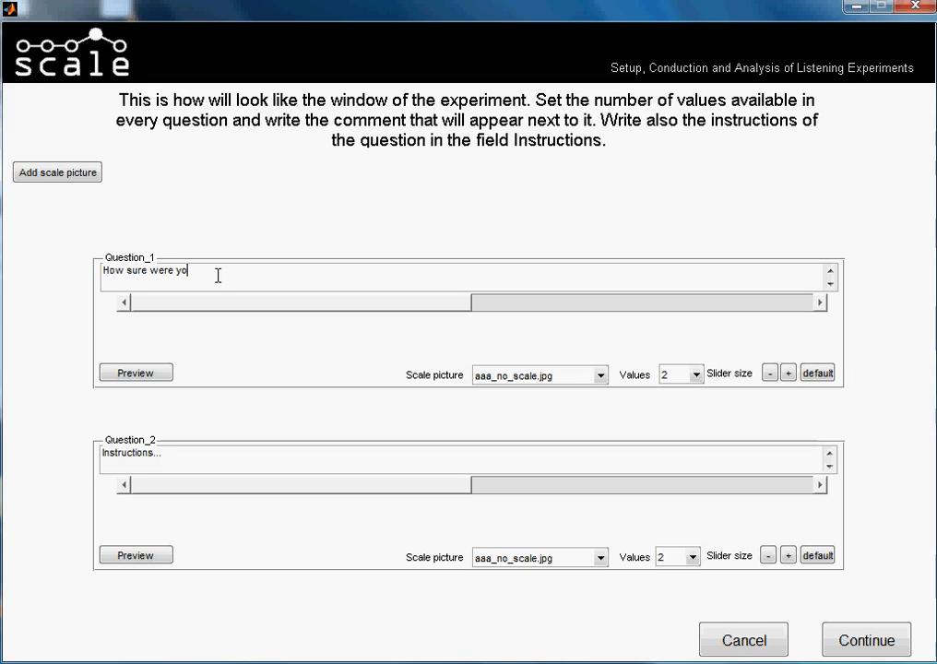
text(u about your decision??)
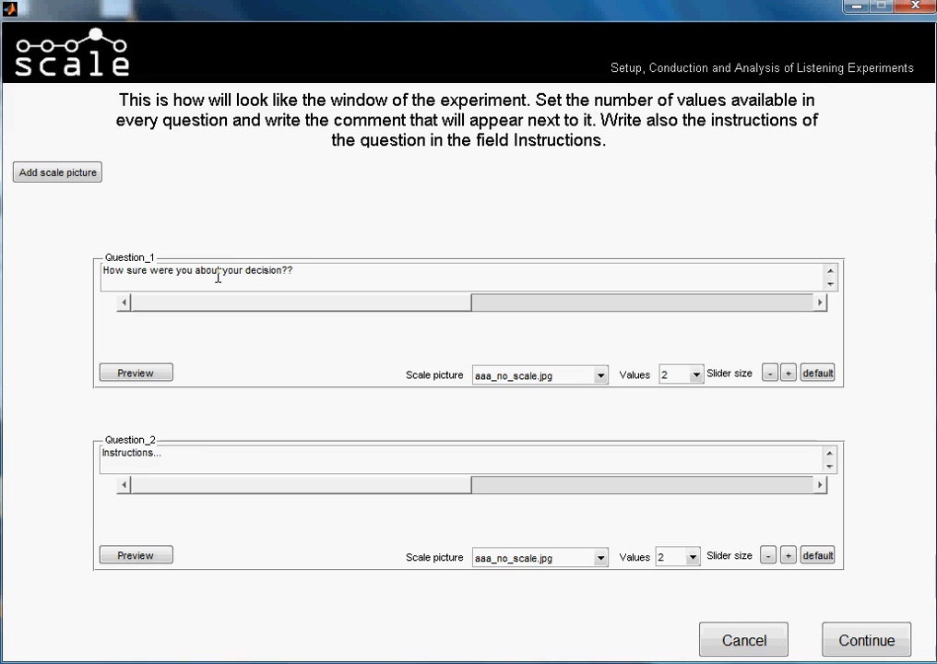
key(BackSpace)
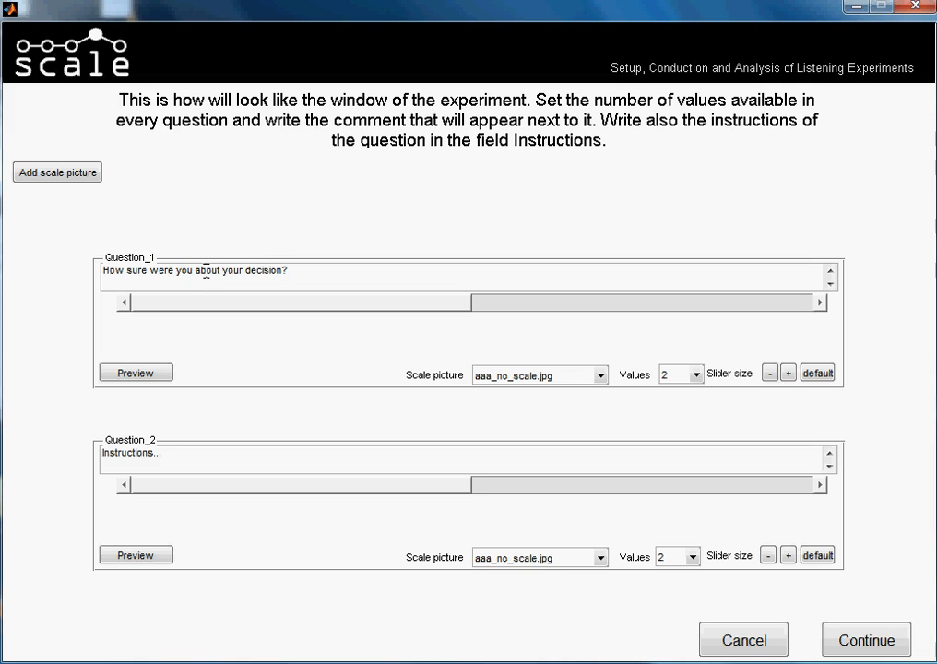
click(256, 270)
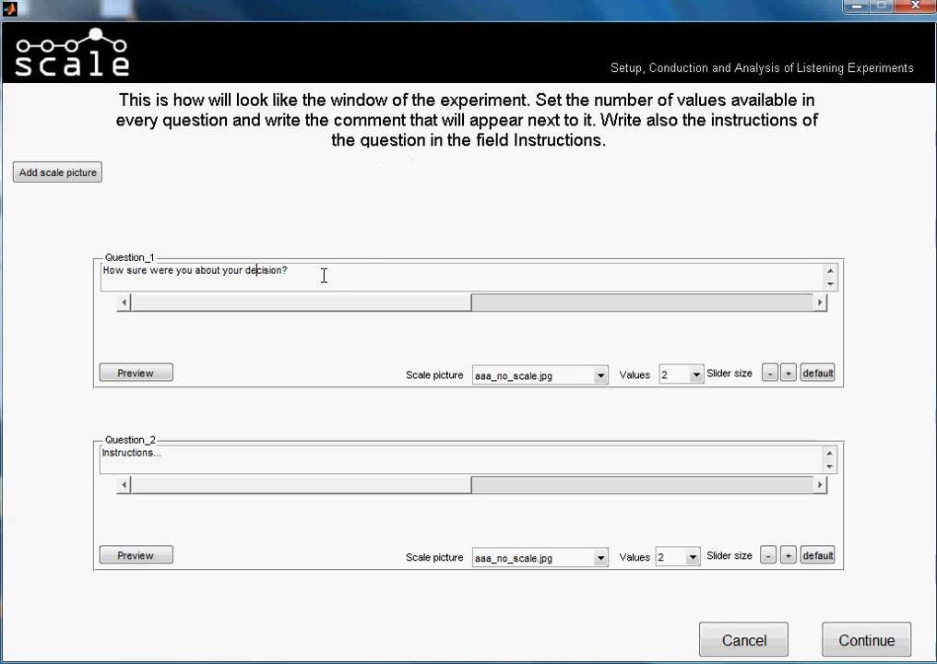
click(351, 267)
Give Question_1 5 values and label the first one "not at all".
click(697, 376)
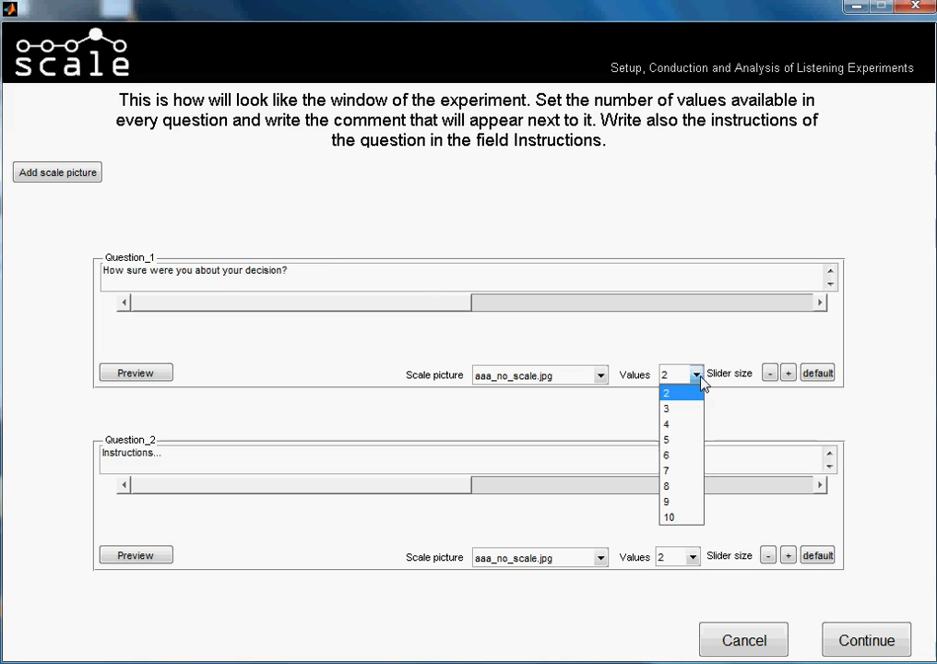
click(679, 441)
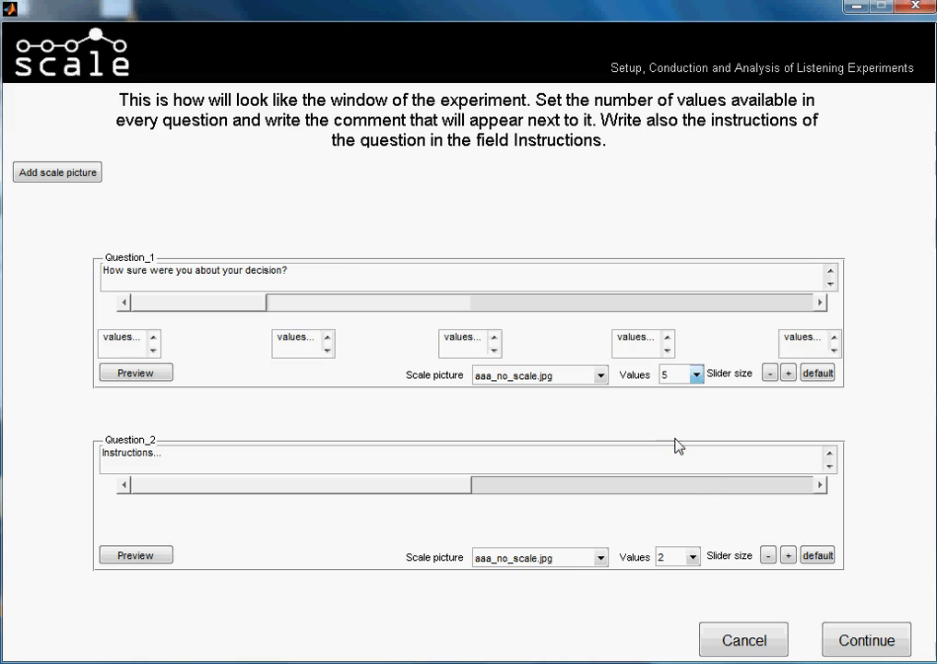
double_click(136, 340)
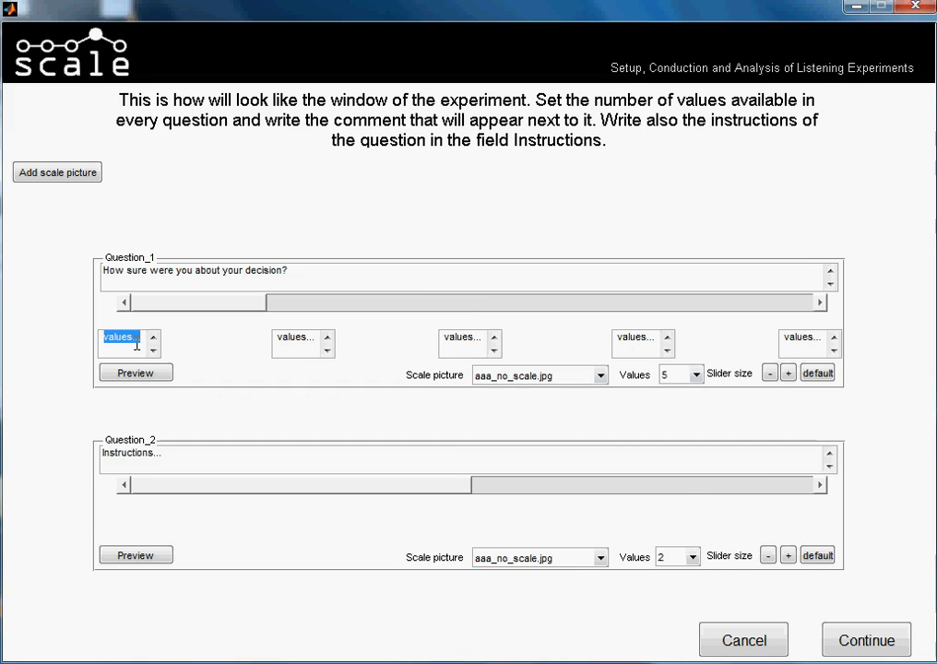
text(not at all)
Label the second value of Question_1 "a little unsure".
double_click(287, 339)
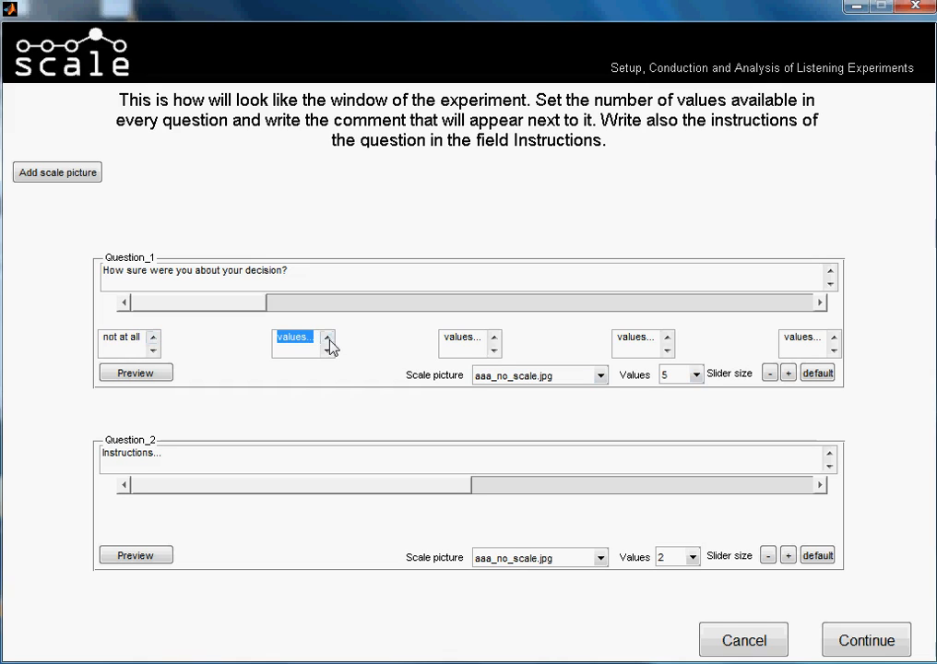
text(no)
text(t)
key(BackSpace)
key(BackSpace)
key(BackSpace)
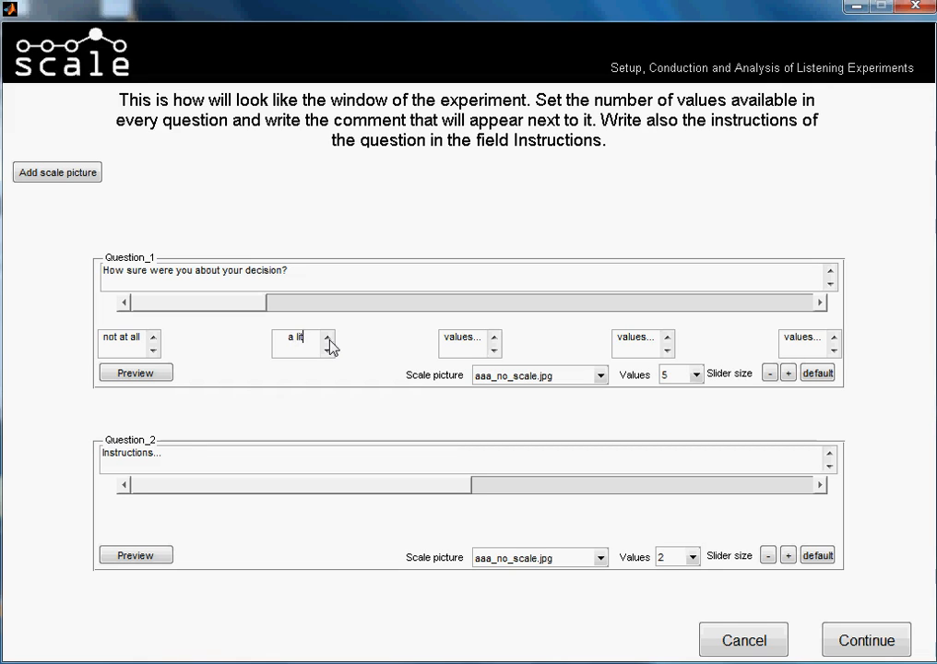
text(u)
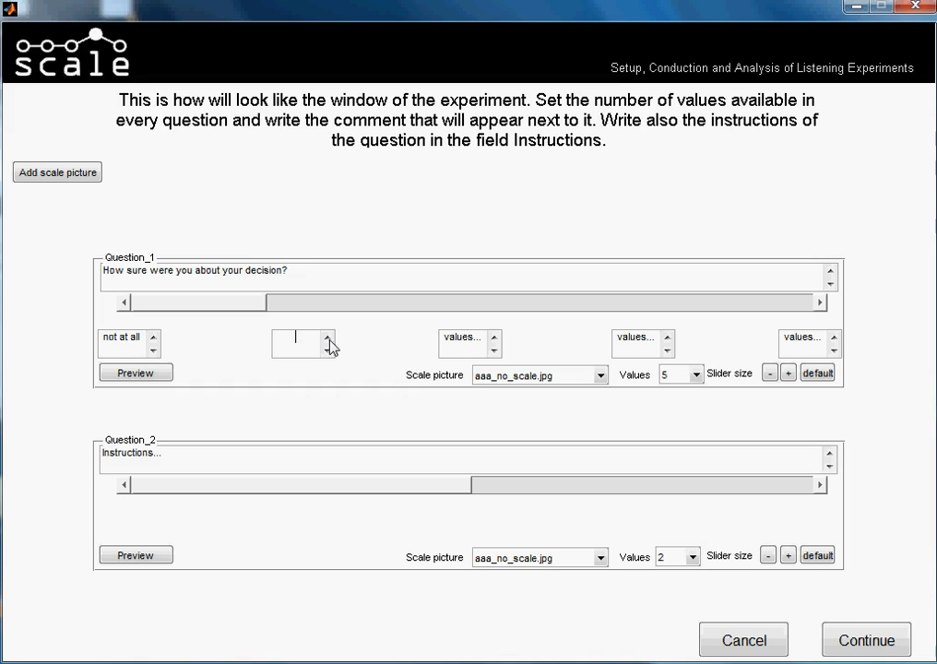
text( little unsure)
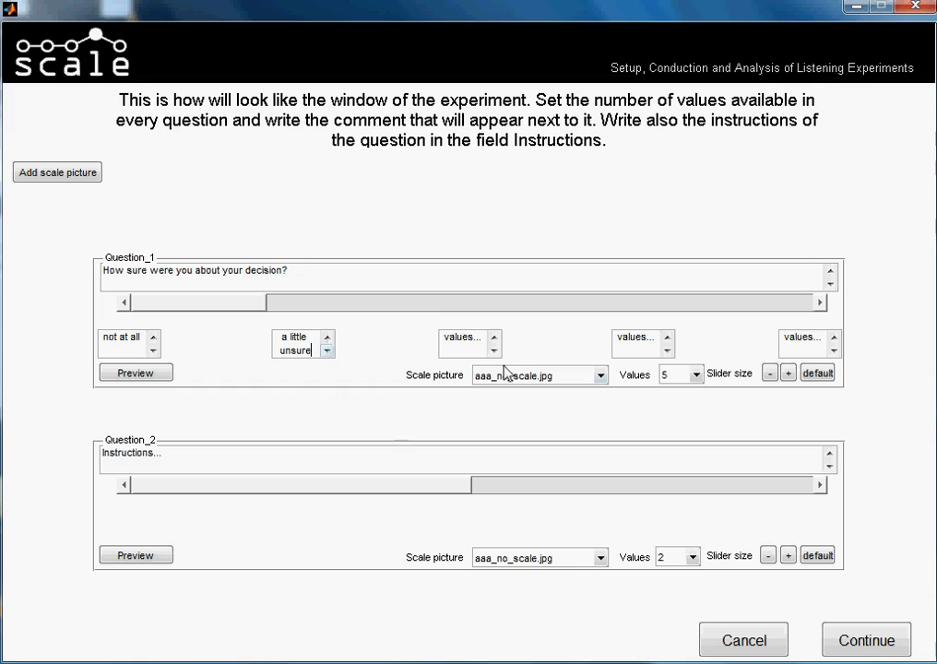
click(444, 337)
drag(444, 338, 489, 338)
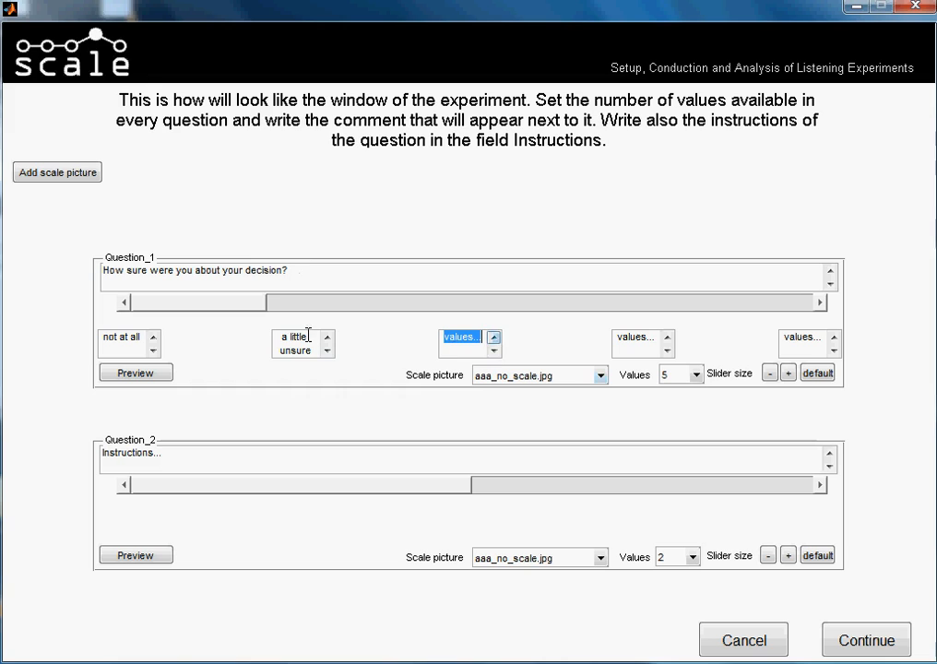
drag(280, 337, 315, 352)
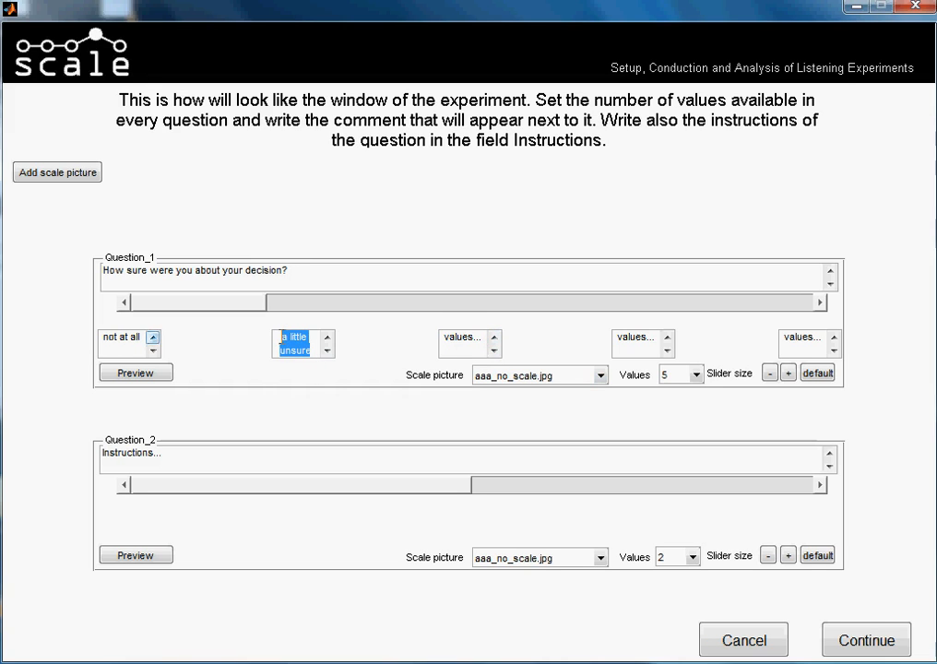
drag(444, 336, 481, 338)
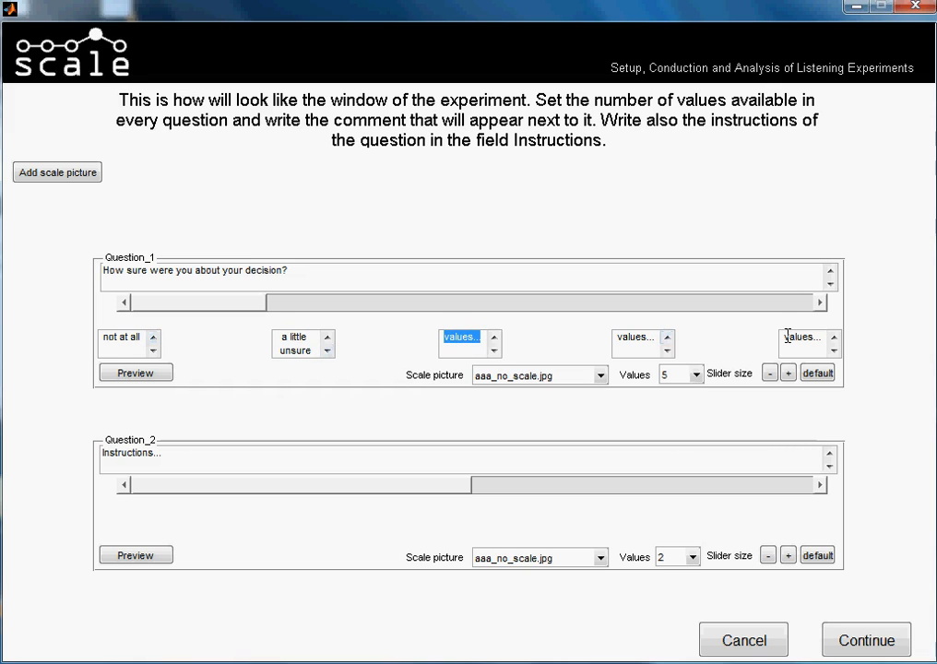
Label the fifth value of Question_1 "prefectly convinced".
drag(782, 336, 833, 337)
text(prefec)
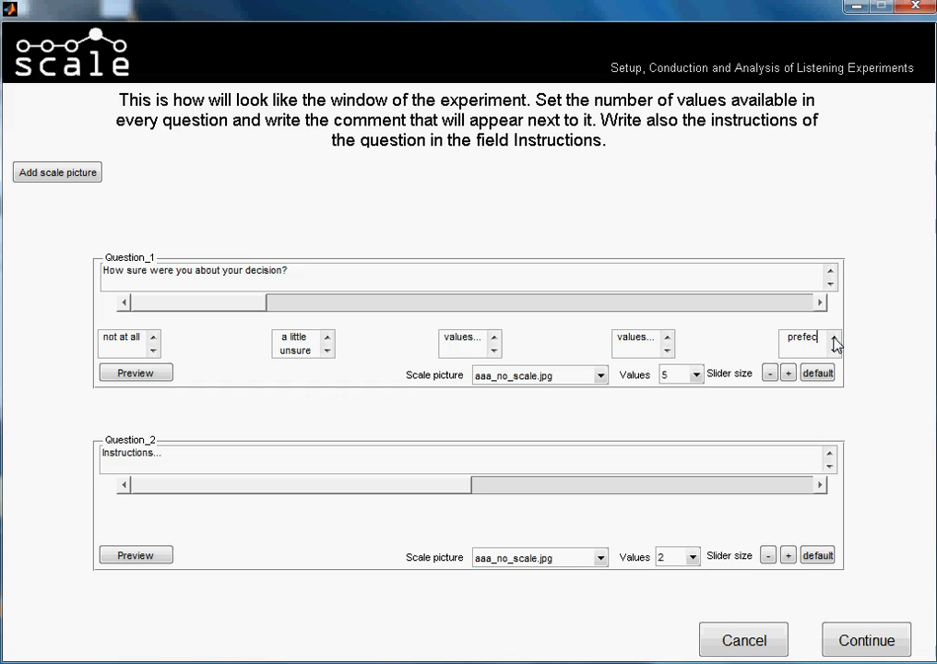
text(tly con)
text(vinces)
Label the fourth value of Question_1 "quite sure".
click(650, 338)
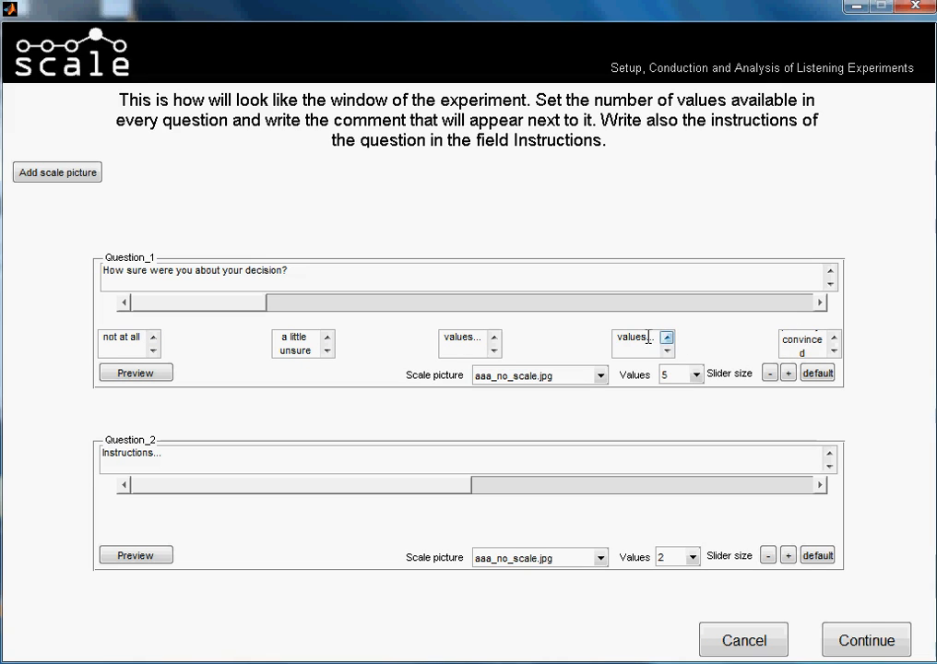
key(ctrl+a)
text(far c0)
key(BackSpace)
key(BackSpace)
key(BackSpace)
key(BackSpace)
key(BackSpace)
key(BackSpace)
text(qu)
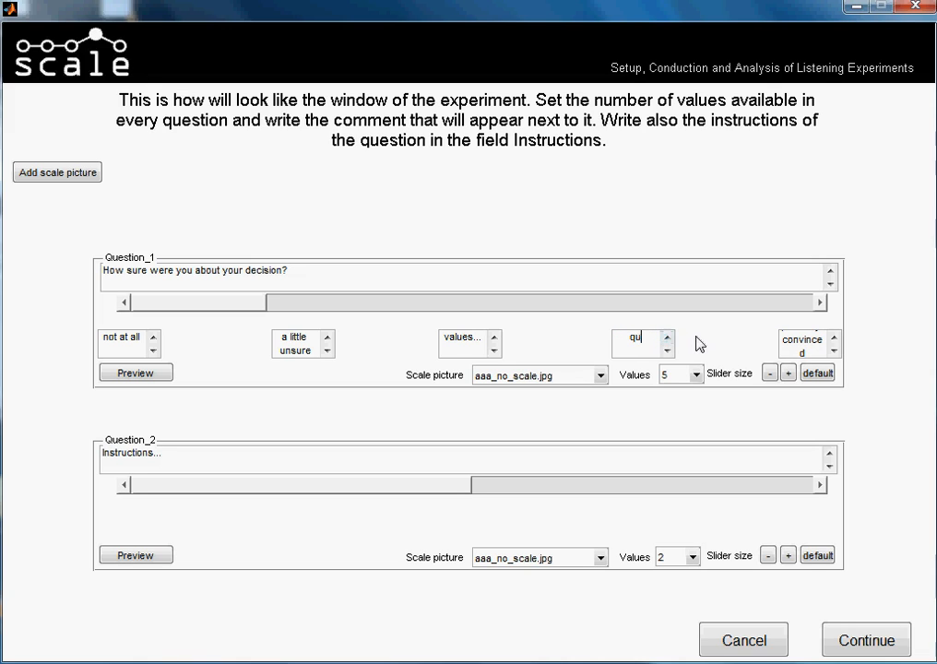
text(ite sure)
Replace the label of Question_1's fifth value with "positive".
drag(822, 339, 780, 324)
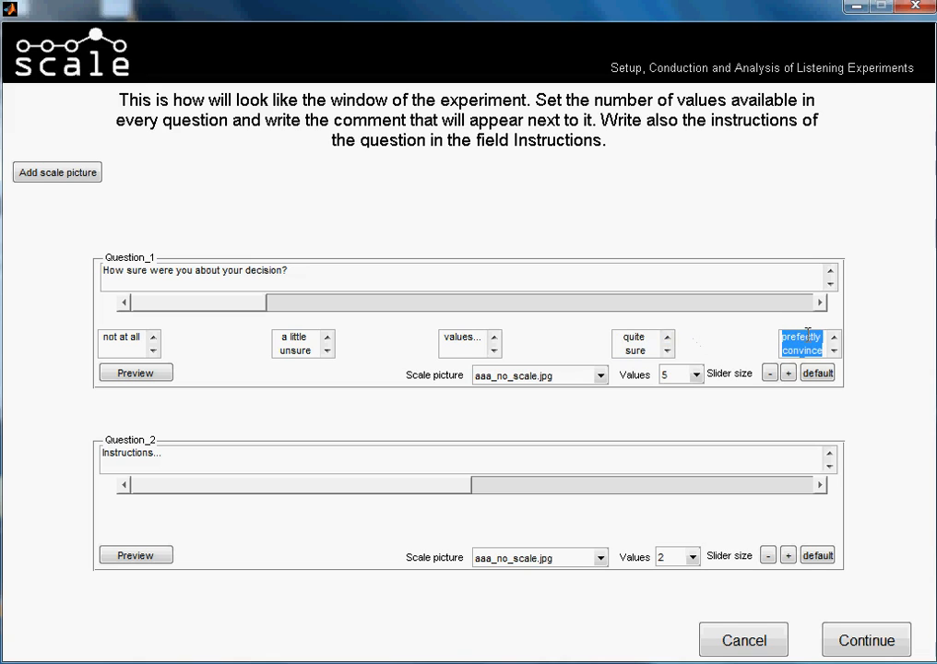
text(positive)
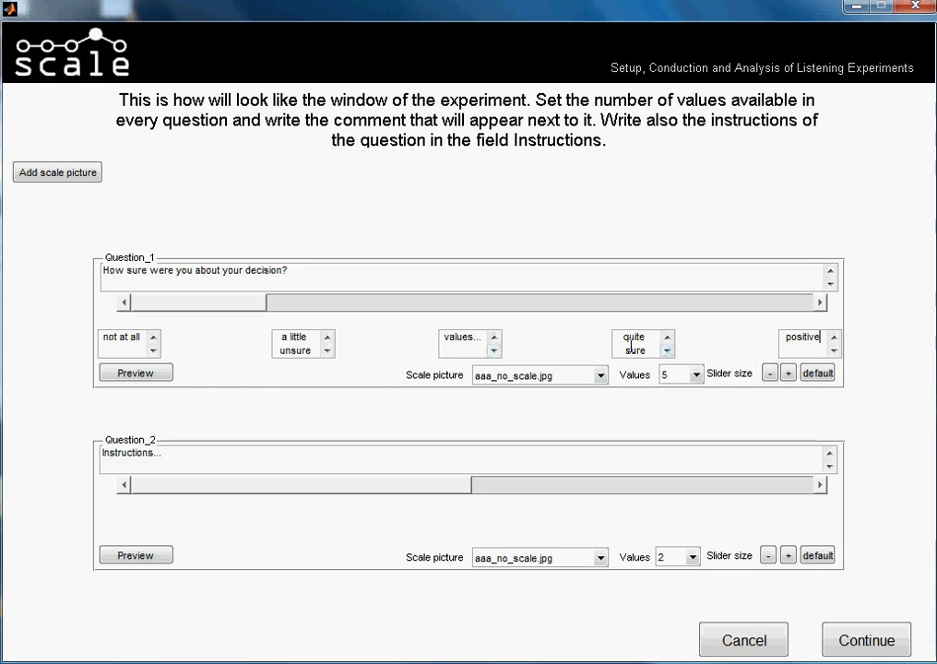
Reduce the number of values for Question_1 to 4.
drag(444, 336, 478, 339)
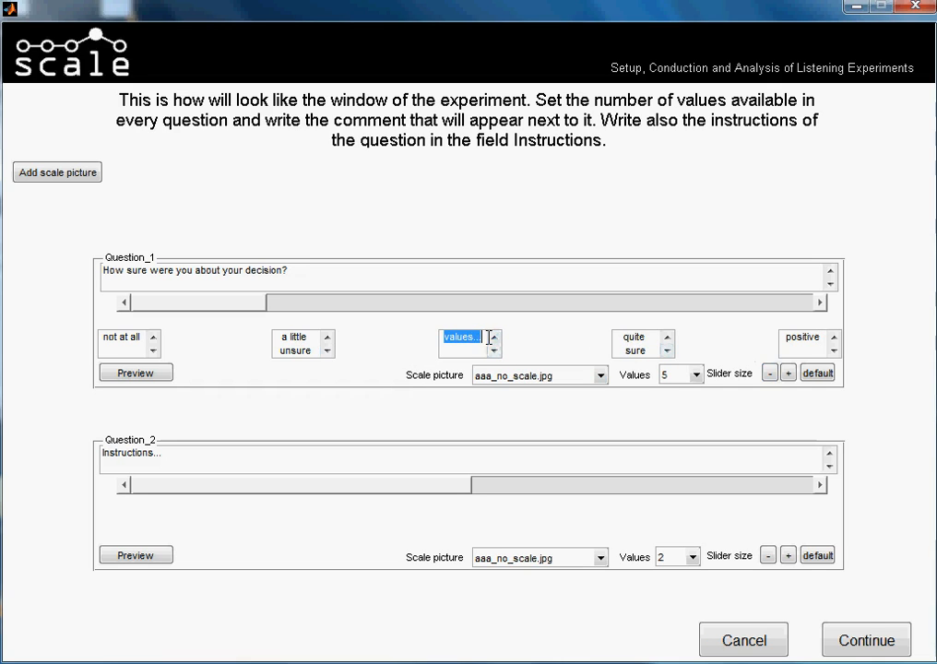
click(674, 375)
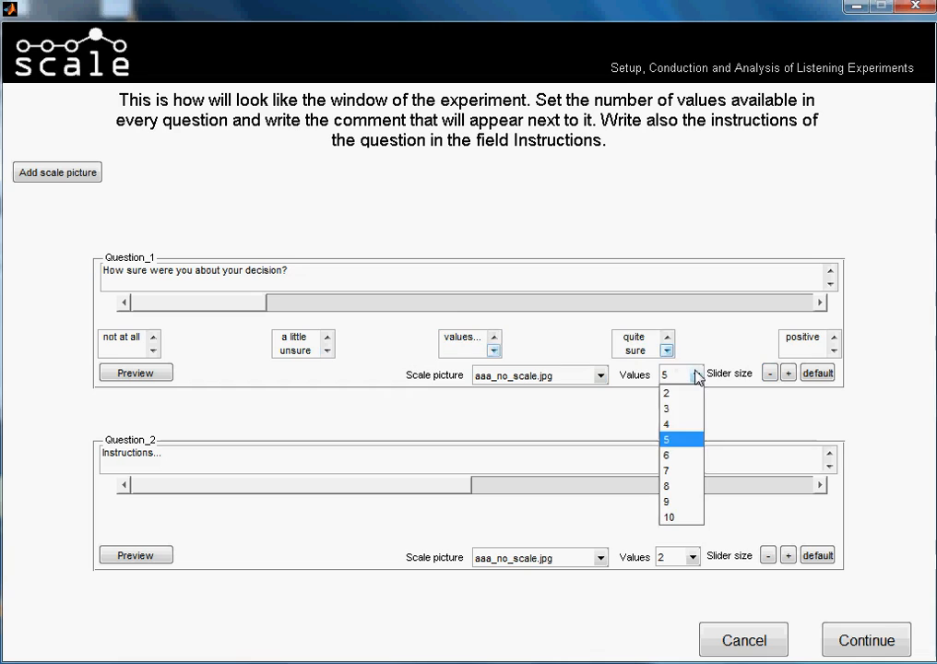
click(681, 424)
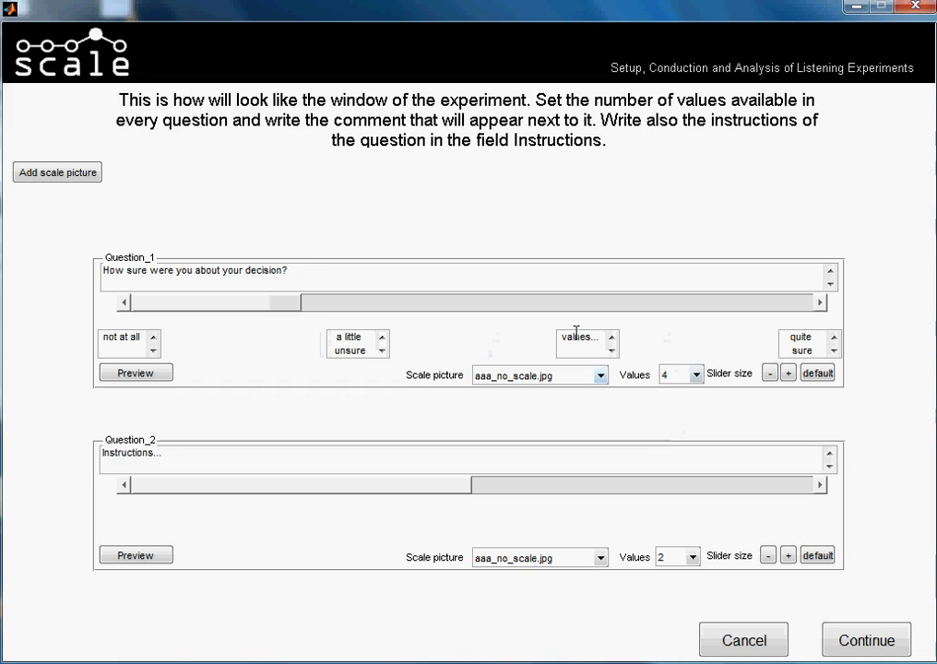
Move the "quite sure" label to Question_1's third value and label the fourth value "positive".
drag(792, 334, 816, 352)
key(ctrl+c)
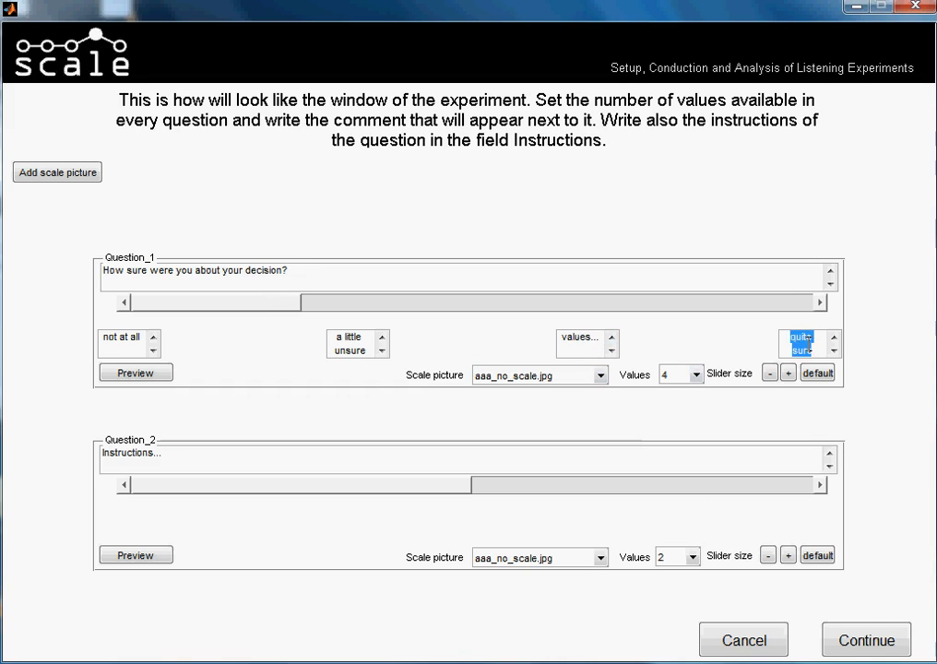
key(BackSpace)
drag(571, 335, 606, 347)
key(ctrl+v)
click(790, 336)
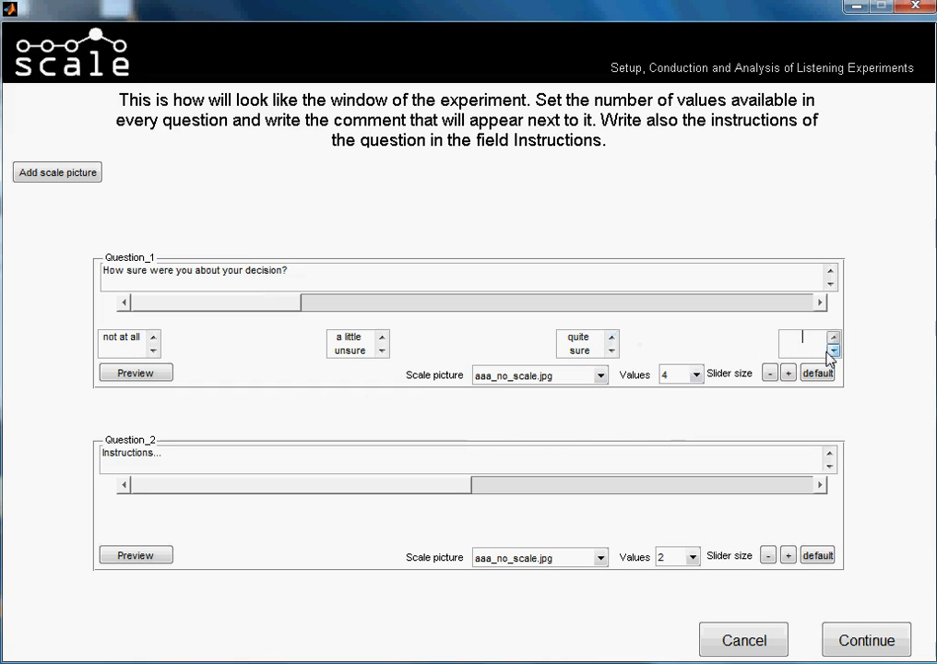
text(positive)
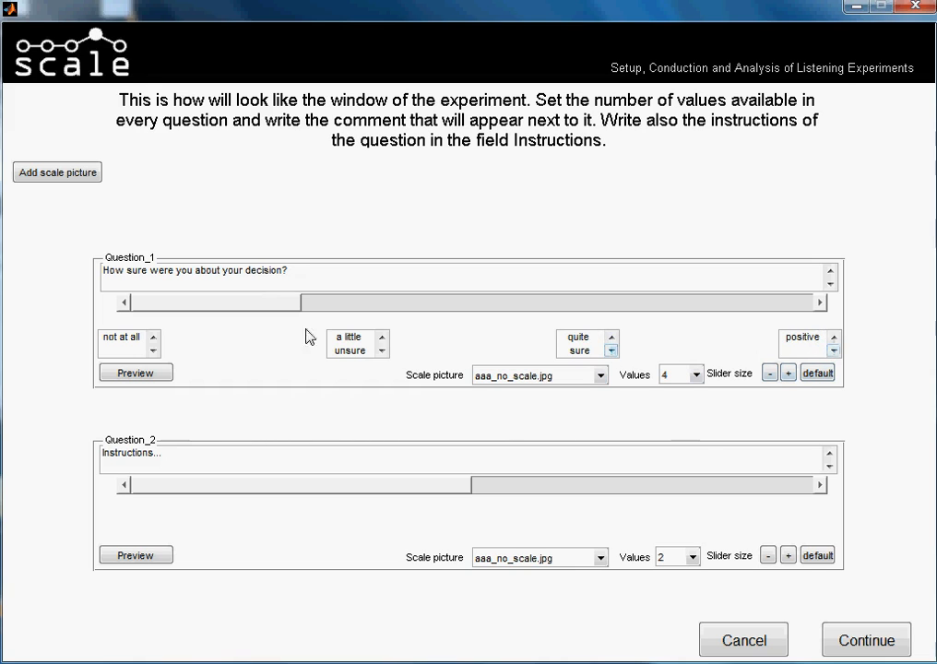
Shrink Question_1's slider to a narrow handle and set its scale picture to scale_type1_4.jpg.
click(768, 374)
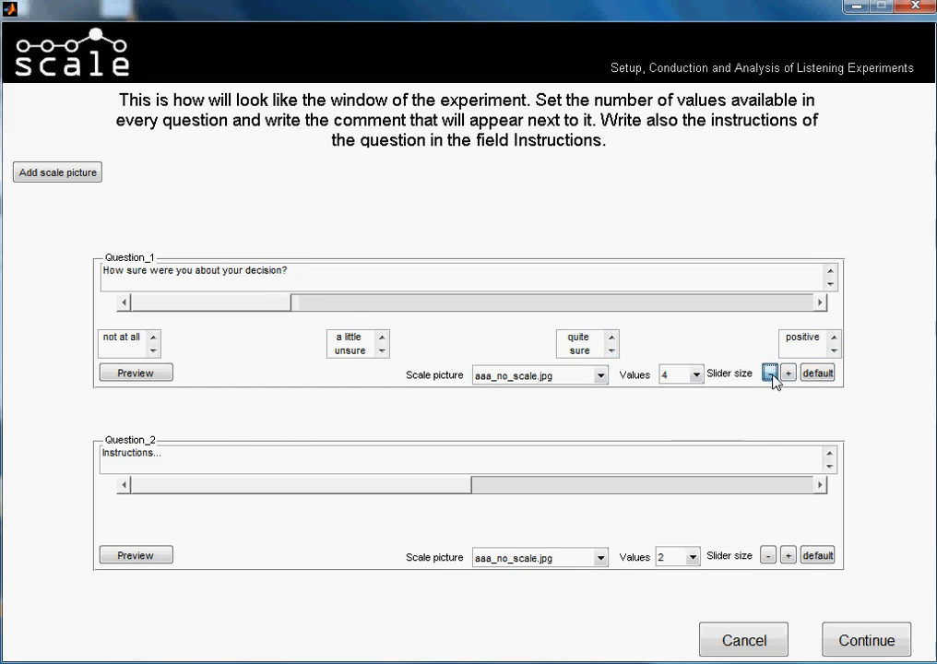
click(772, 376)
click(772, 376)
click(771, 376)
click(771, 376)
click(771, 376)
click(771, 376)
click(772, 376)
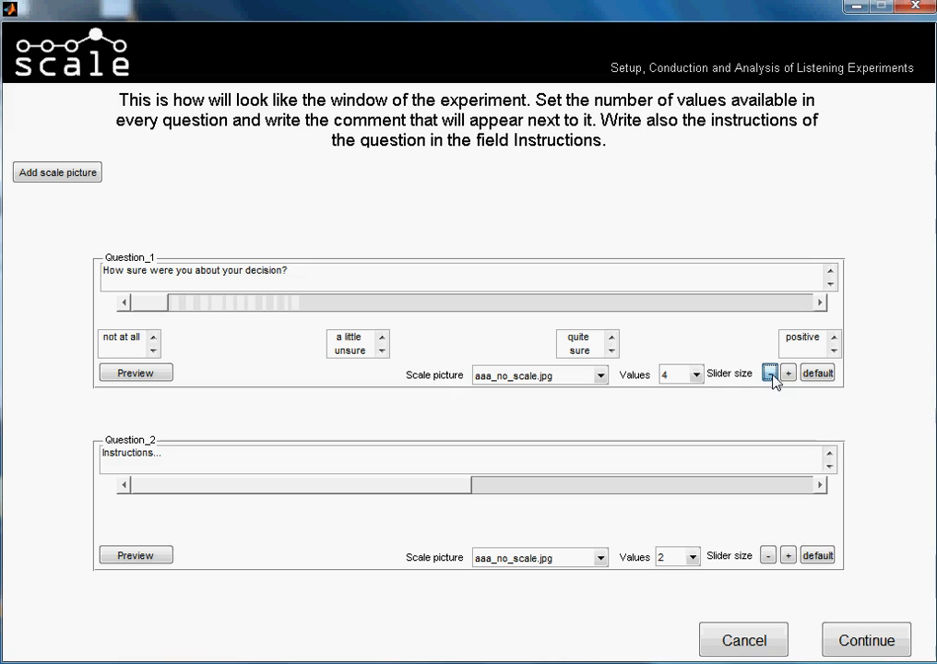
click(772, 376)
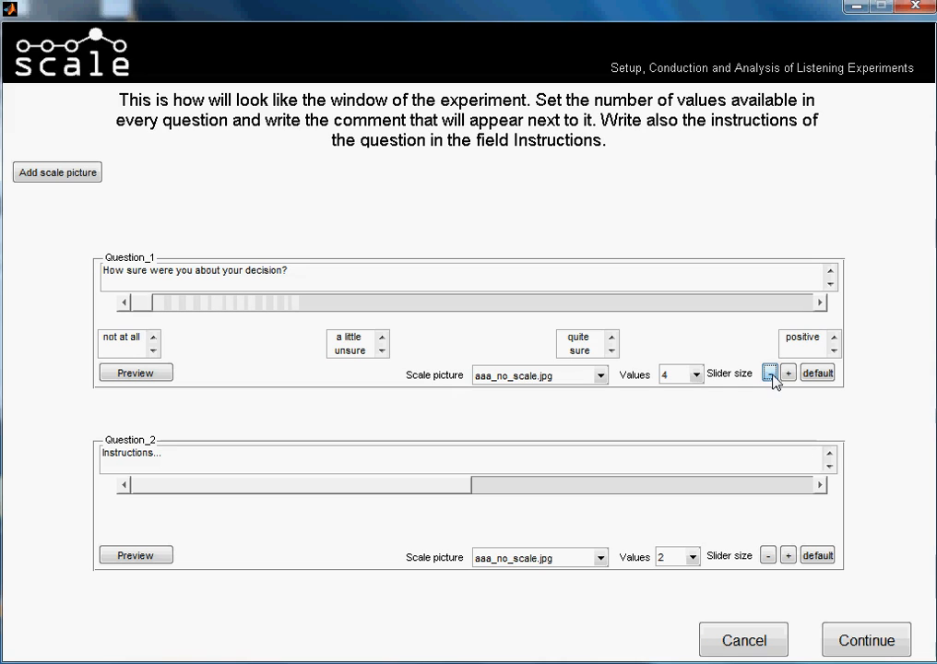
click(600, 375)
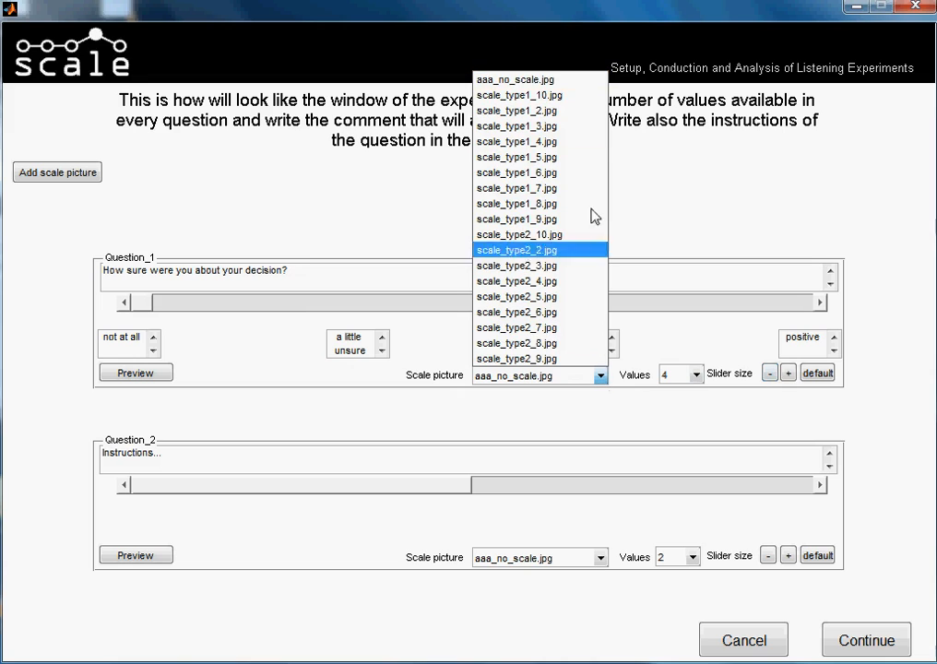
click(571, 148)
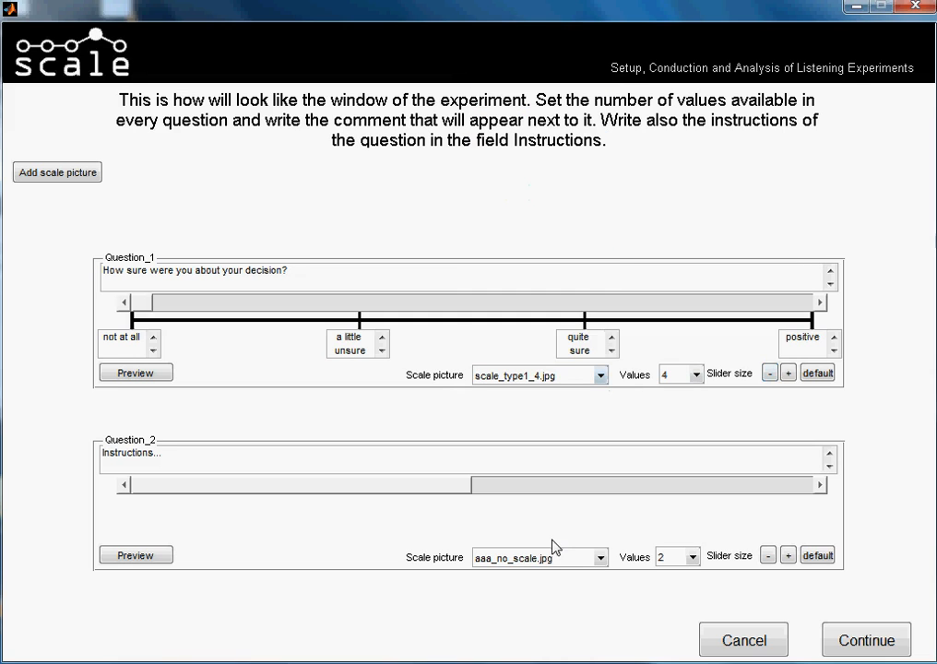
Replace Question_2's instructions with "How did you find the quality of the samples?" and set its number of values to 3.
drag(182, 463, 103, 454)
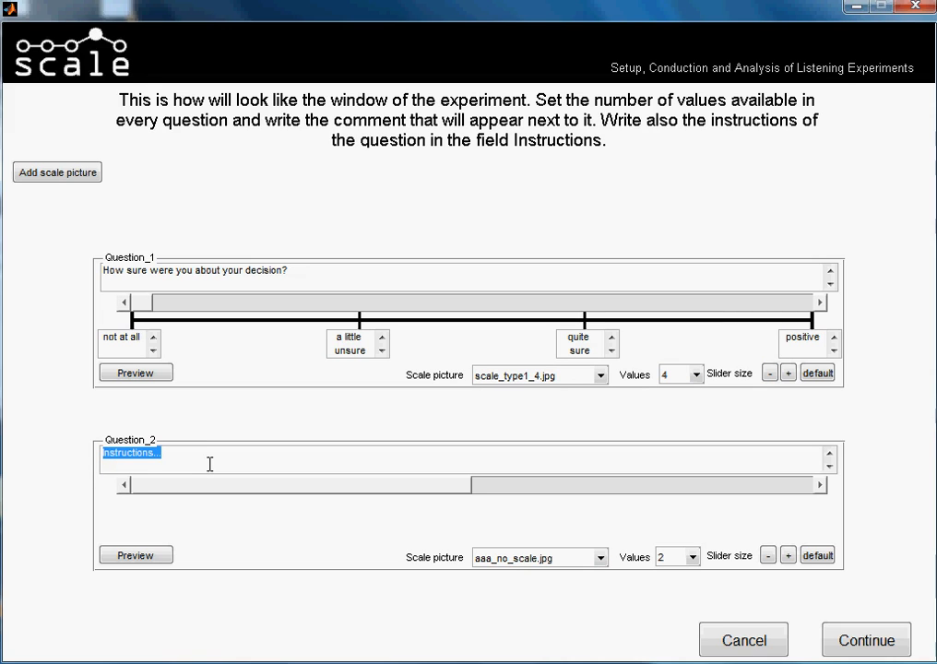
text(How did you find the )
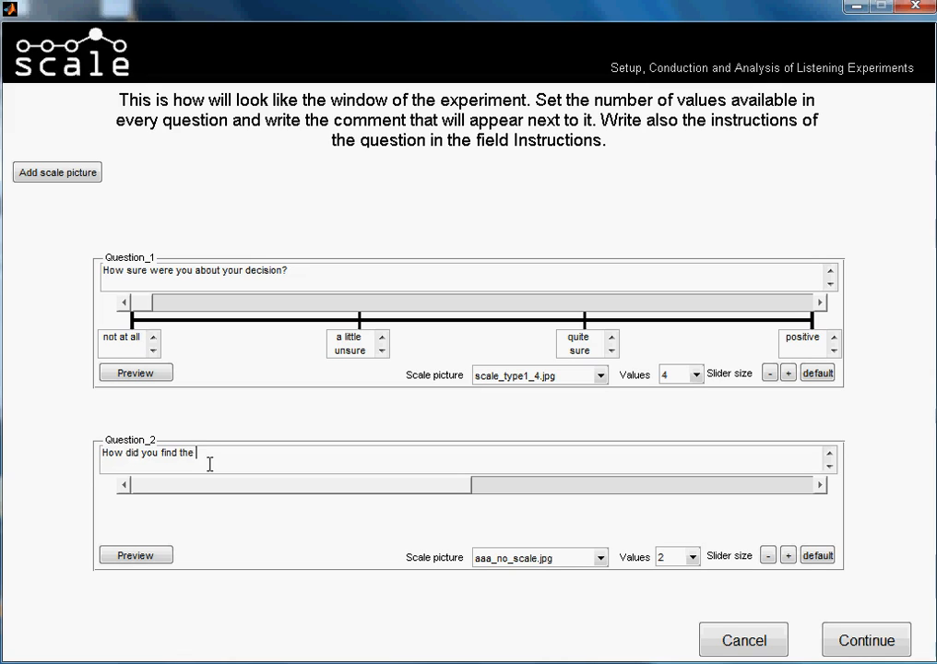
text(quality of the sam)
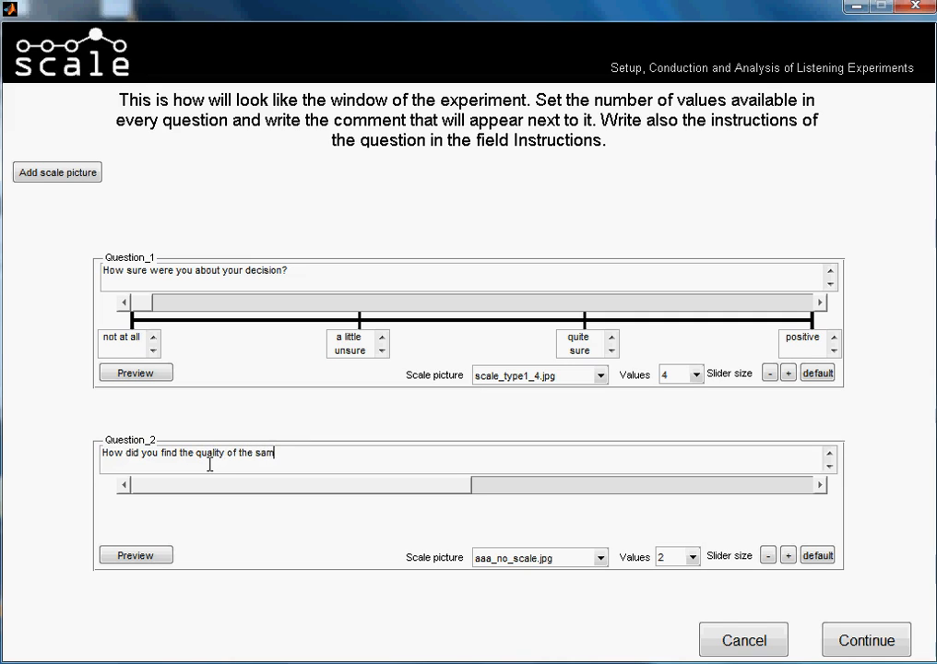
text(ples?)
click(691, 558)
click(681, 431)
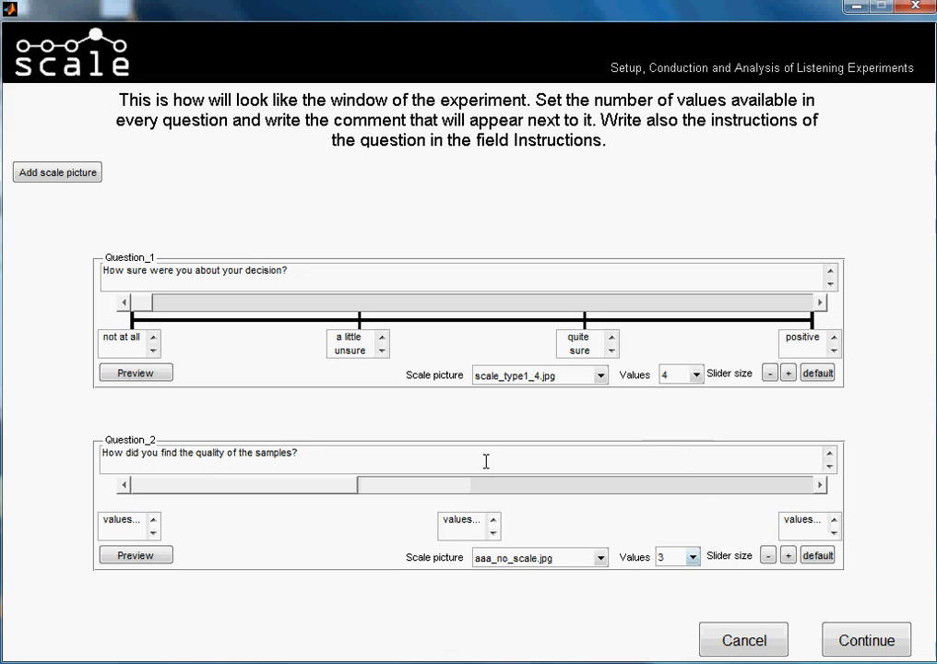
Label Question_2's first value "very bad" and its second value "acceptable".
drag(102, 522, 156, 523)
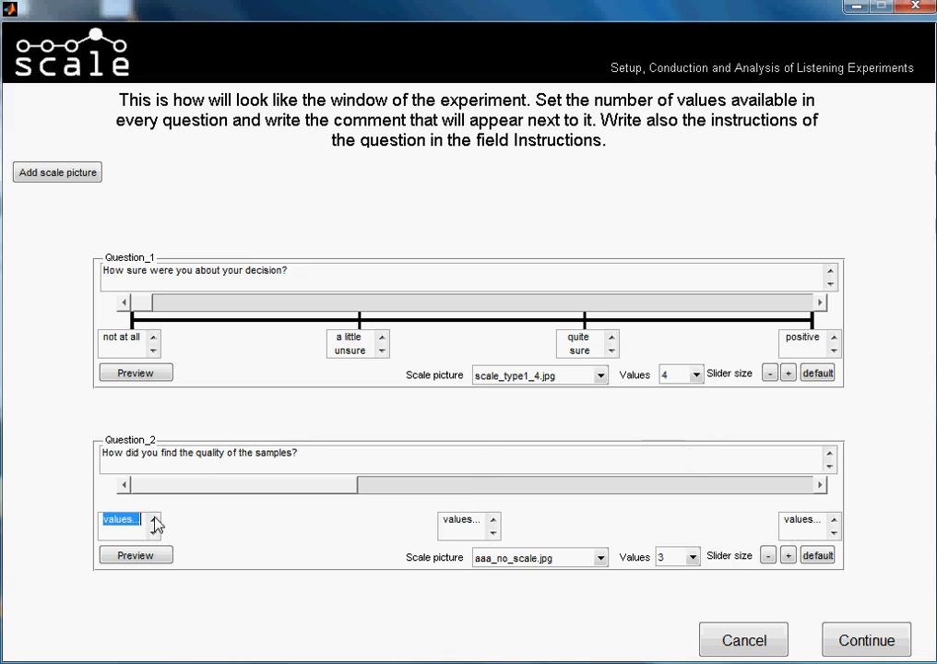
text(very bad)
drag(441, 519, 508, 529)
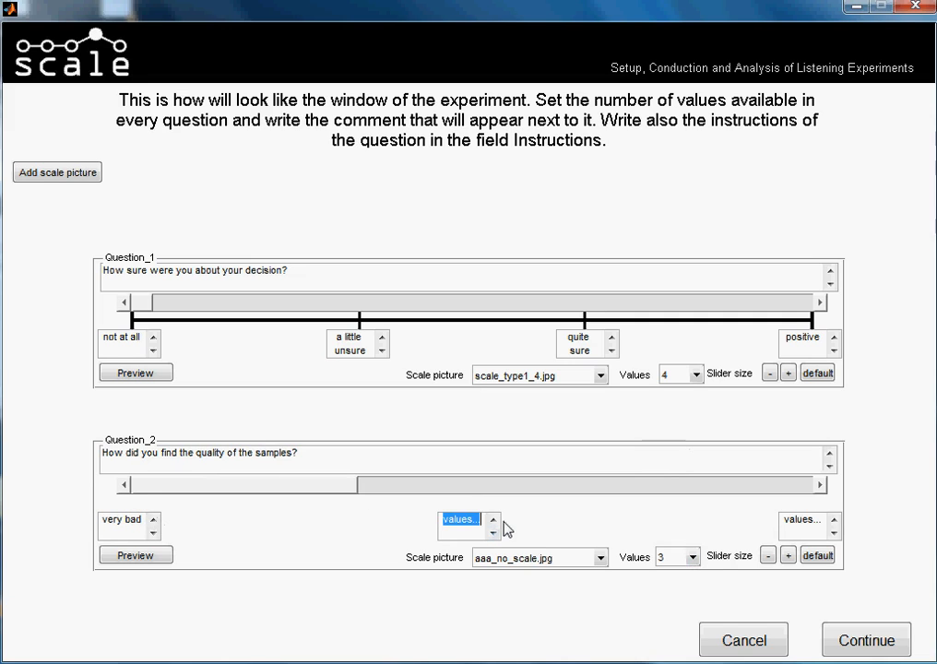
text(acceptable)
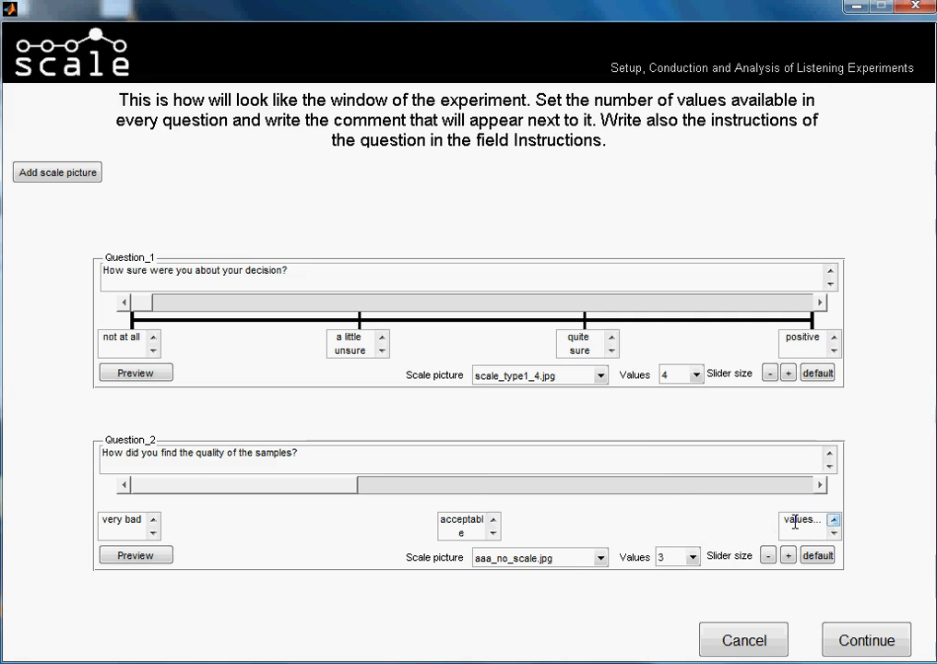
Label the third value of Question_2 "amayzing".
drag(784, 521, 822, 522)
text(amayi)
key(BackSpace)
key(BackSpace)
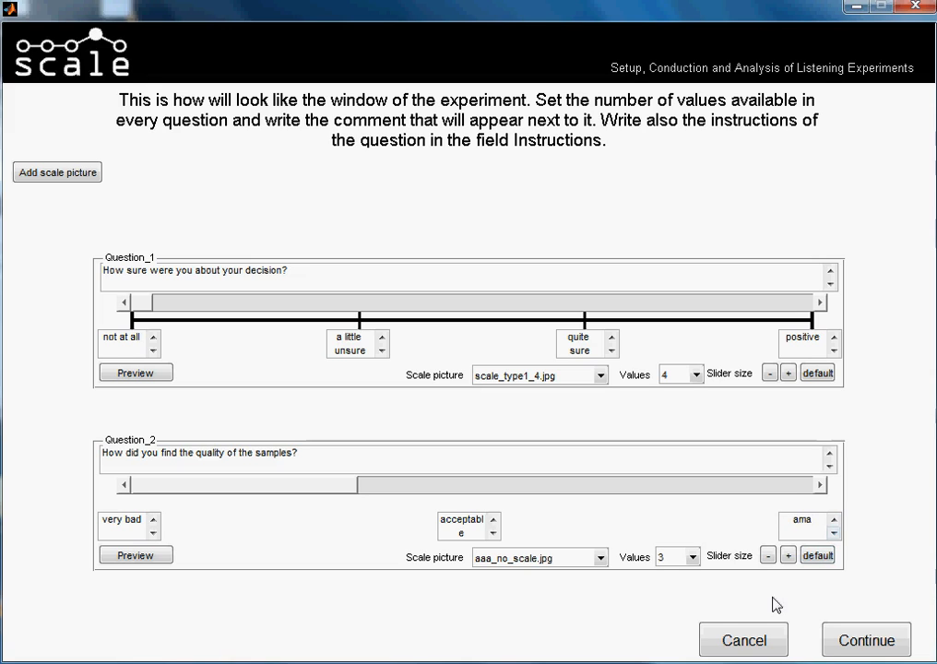
text(zing)
key(Left)
key(Left)
key(BackSpace)
text(y)
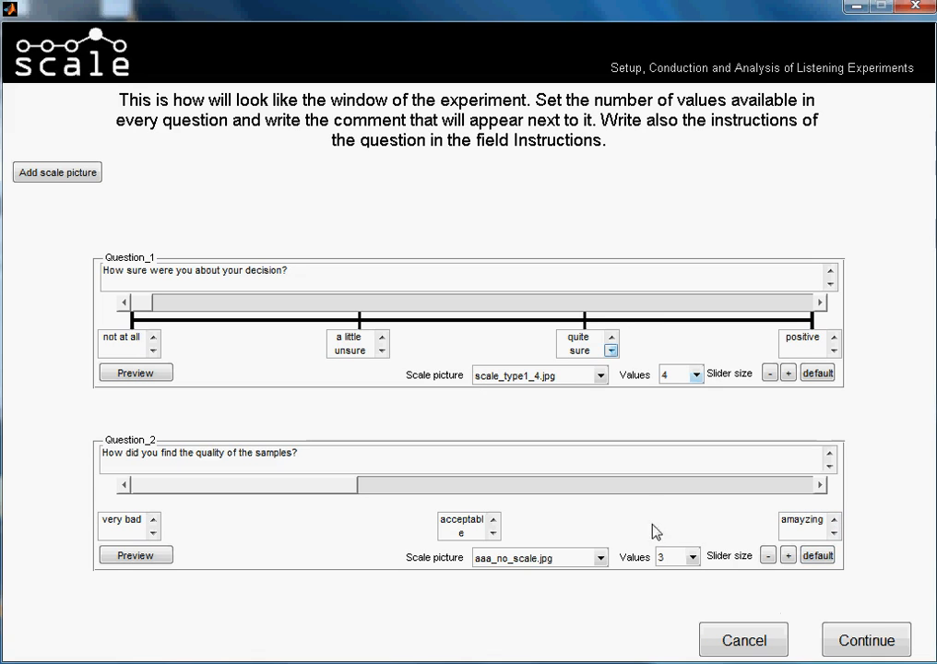
Set Question_2's scale picture to scale_type1_3.jpg and shrink its slider to a narrow handle.
click(600, 557)
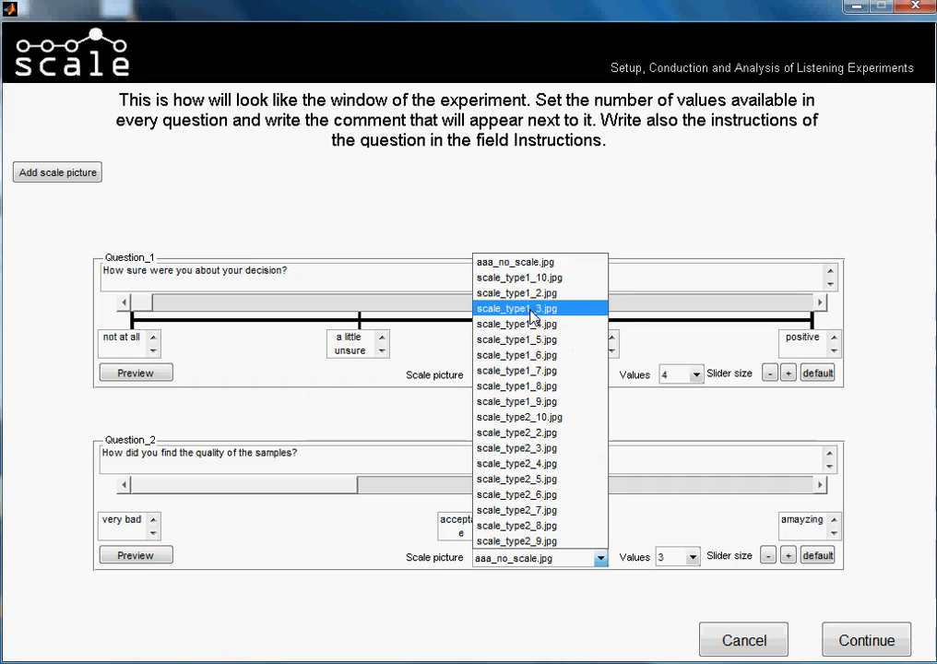
click(533, 309)
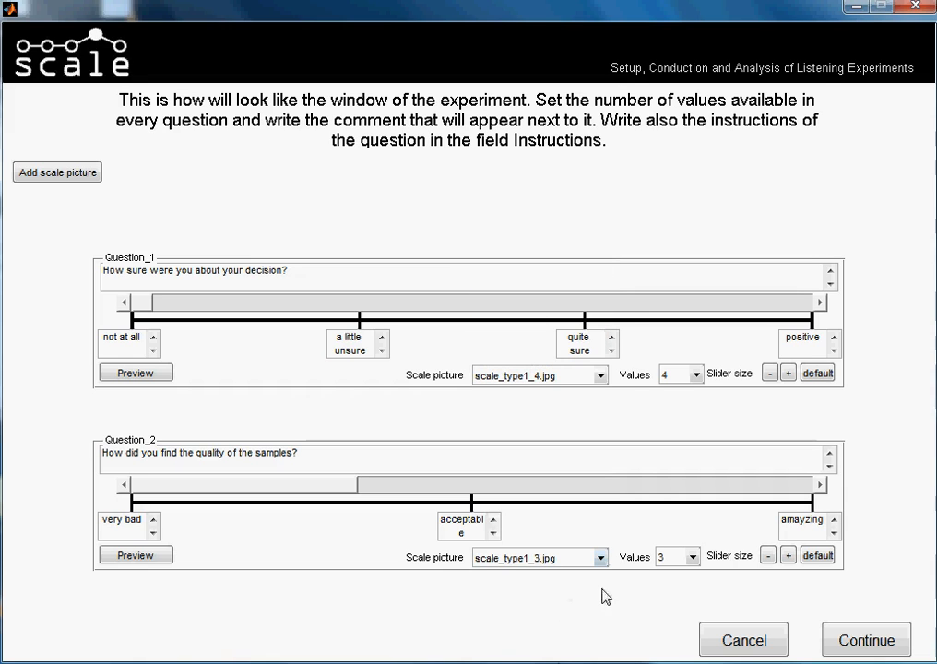
click(766, 556)
click(768, 560)
click(768, 560)
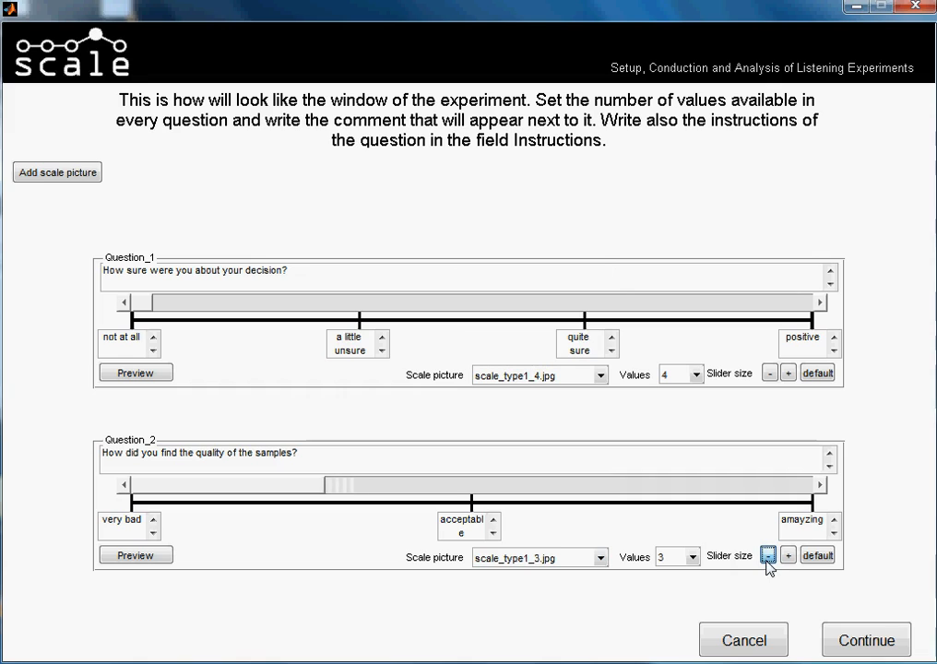
click(768, 560)
click(768, 560)
click(768, 561)
click(768, 560)
click(768, 561)
click(768, 560)
click(766, 556)
click(766, 556)
click(766, 556)
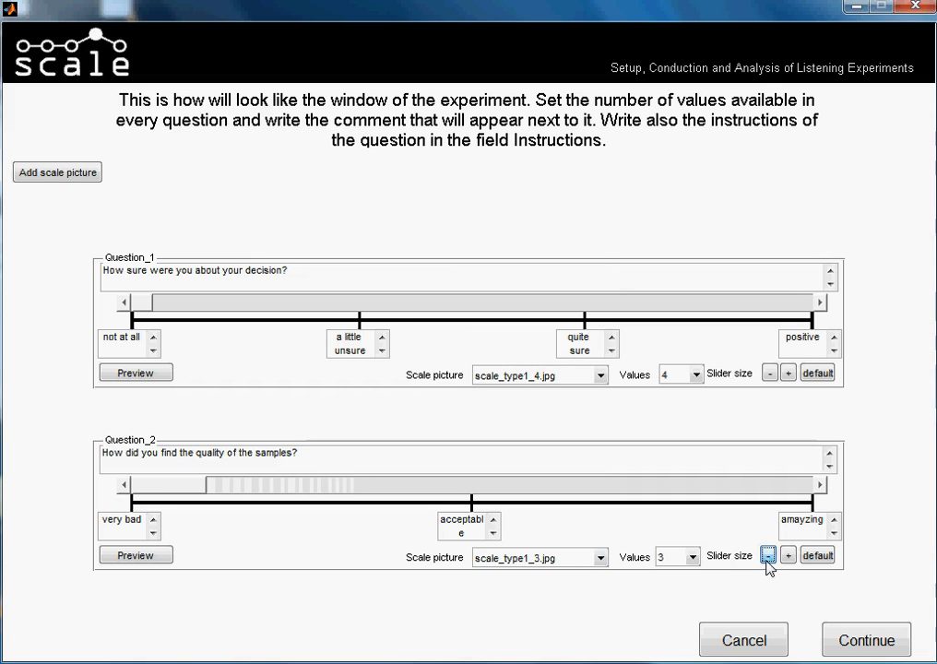
click(766, 556)
click(766, 556)
click(766, 556)
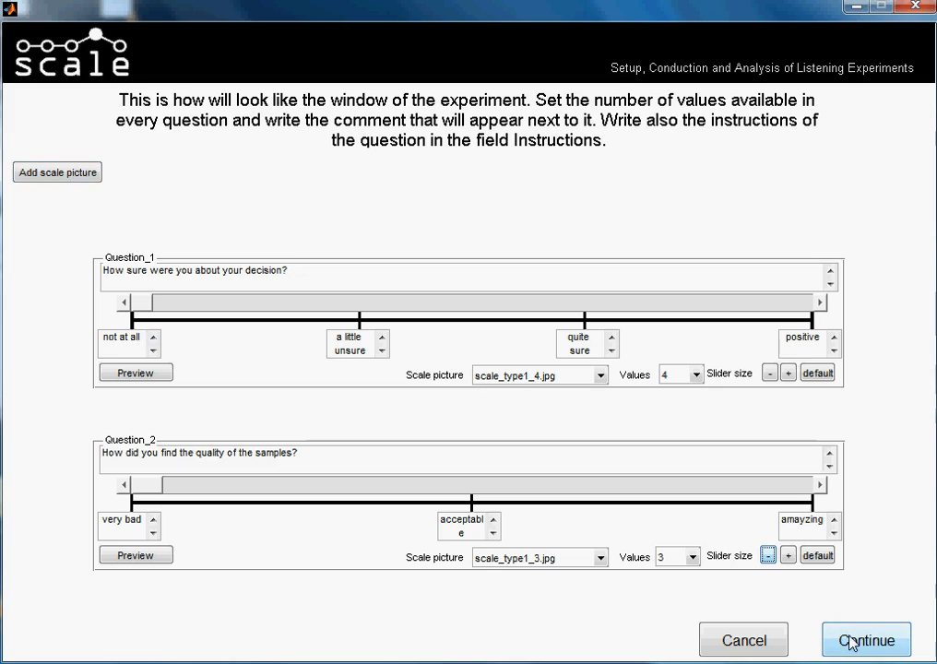
Preview both questions and accept the questionnaire to go on to the test configuration.
click(140, 557)
click(149, 373)
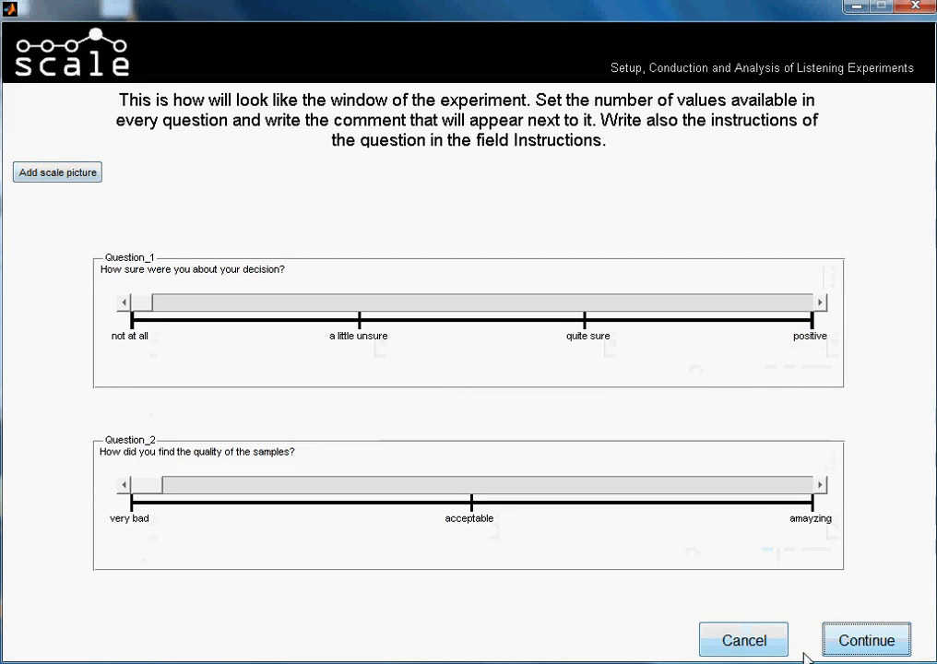
click(856, 640)
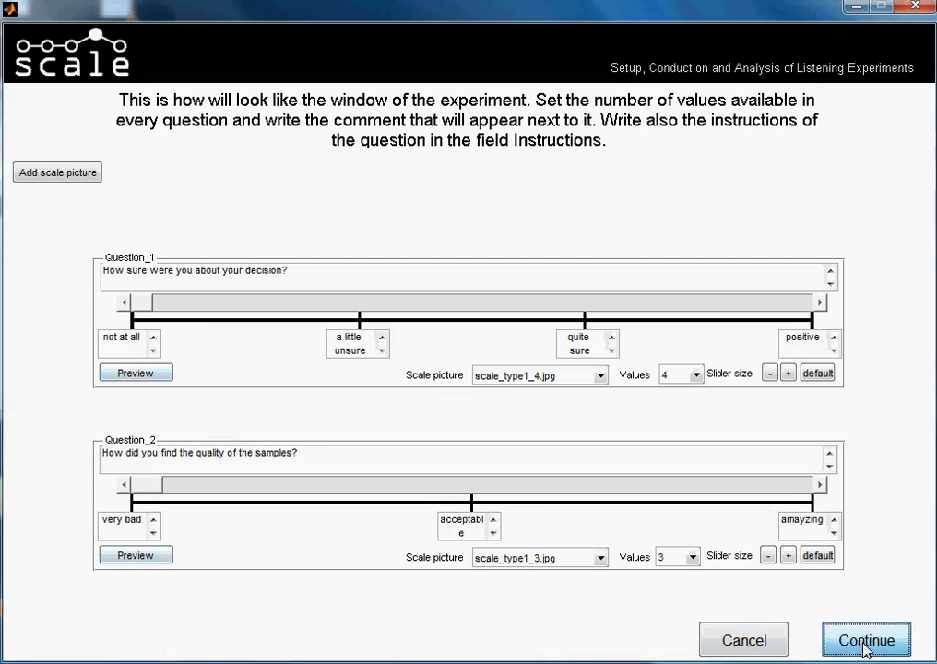
click(863, 645)
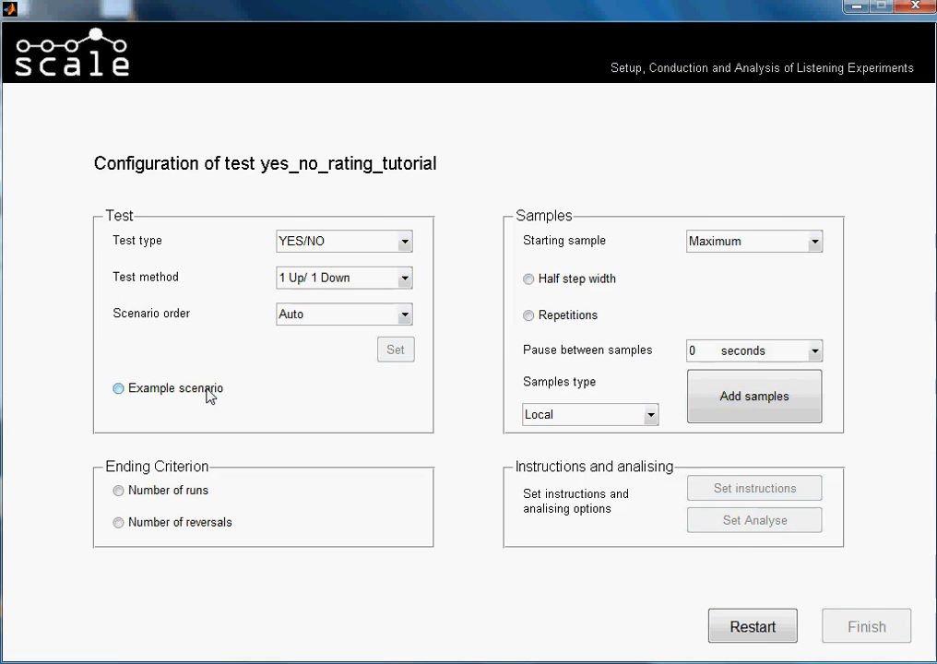
Enable both ending criteria, with 20 for the number of runs and 3 for the number of reversals.
click(177, 492)
click(315, 495)
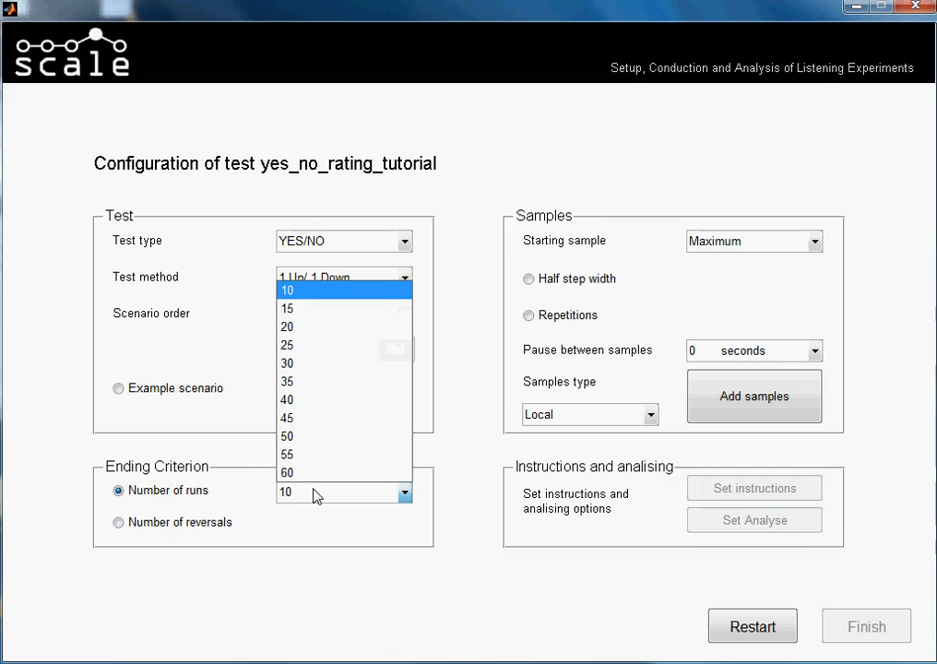
click(313, 493)
click(368, 498)
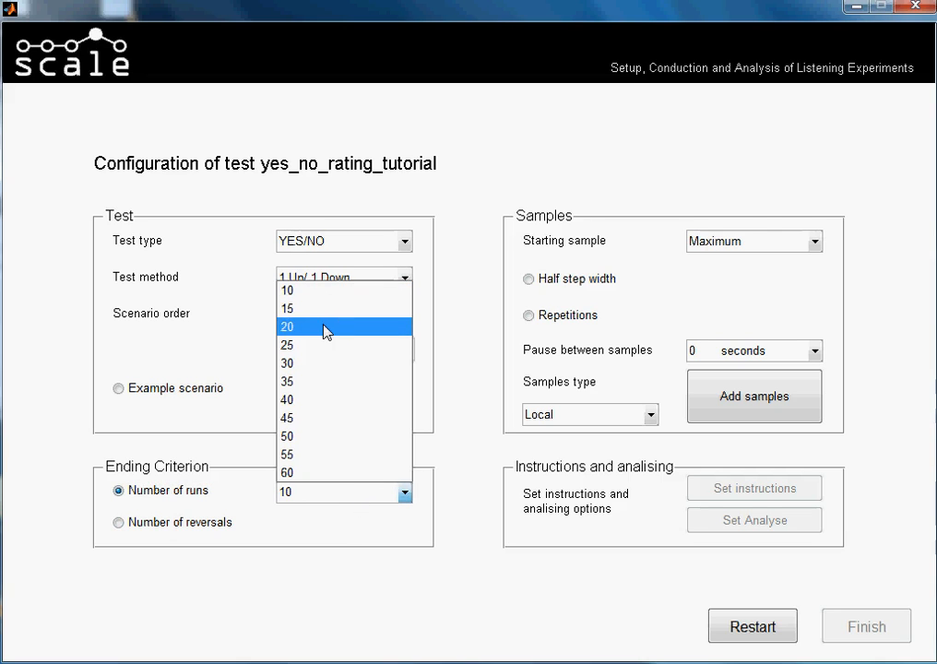
click(329, 327)
click(191, 524)
click(349, 525)
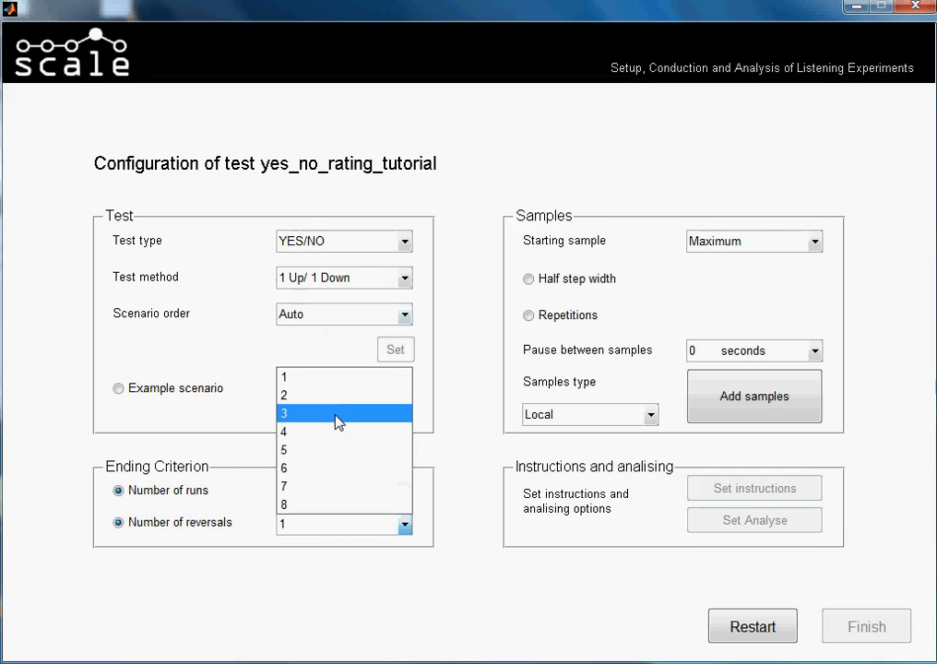
click(329, 415)
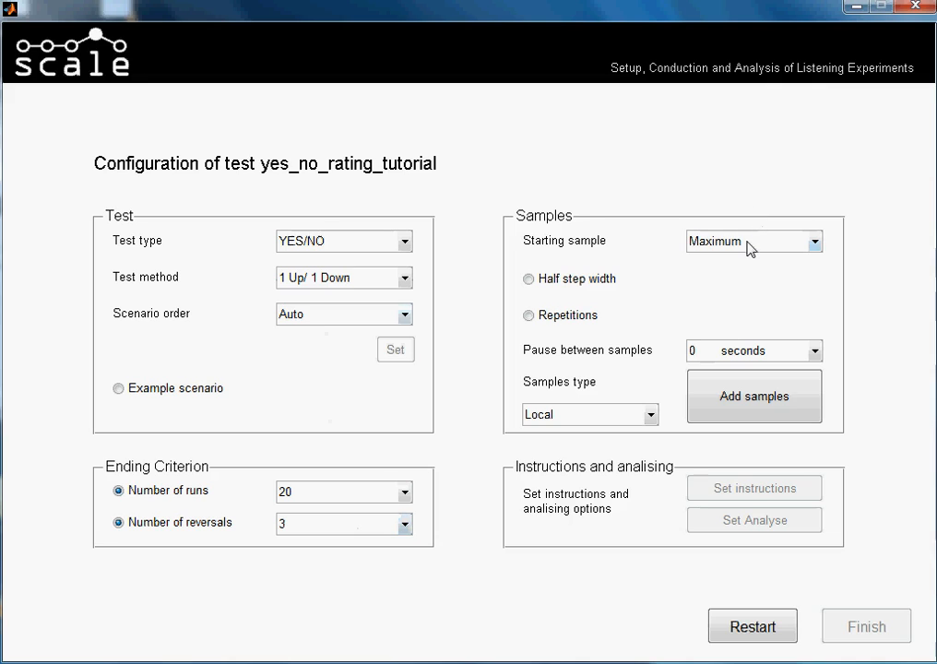
Enable sample repetitions at 2 pro run and open the setup for adding local samples.
click(748, 241)
click(748, 242)
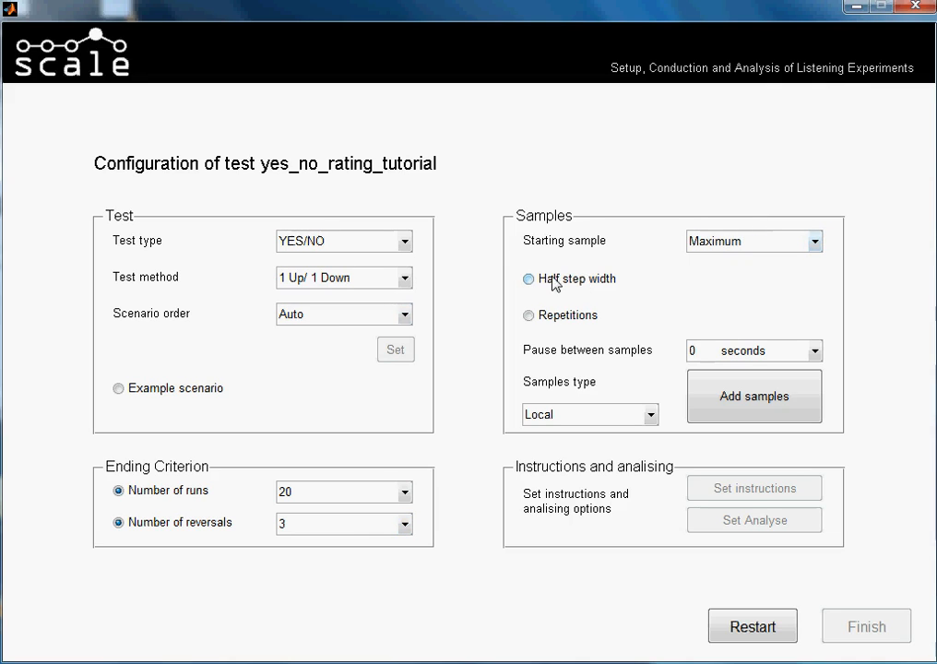
click(559, 322)
click(728, 317)
click(717, 353)
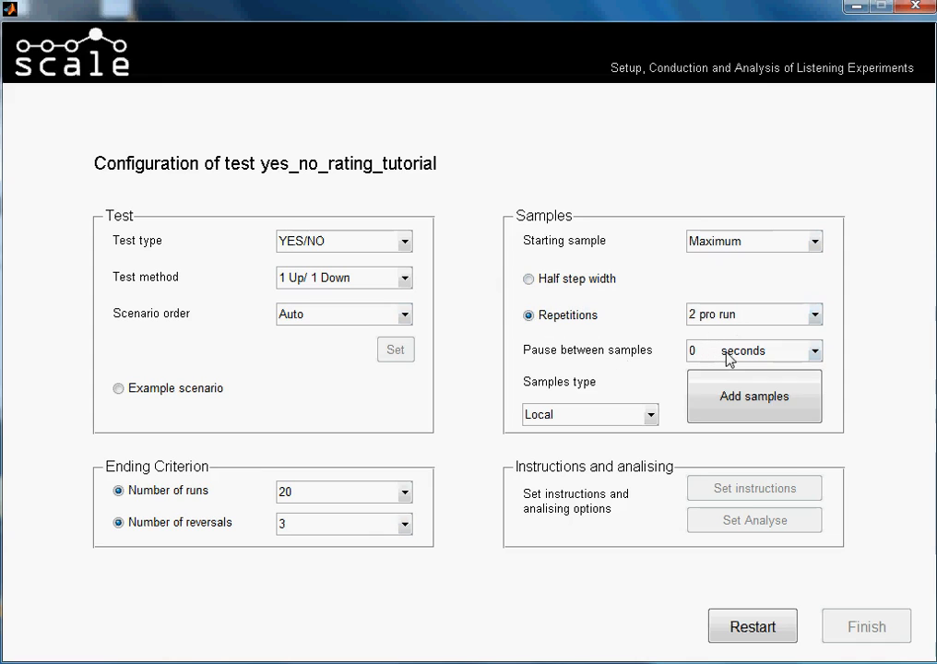
click(741, 406)
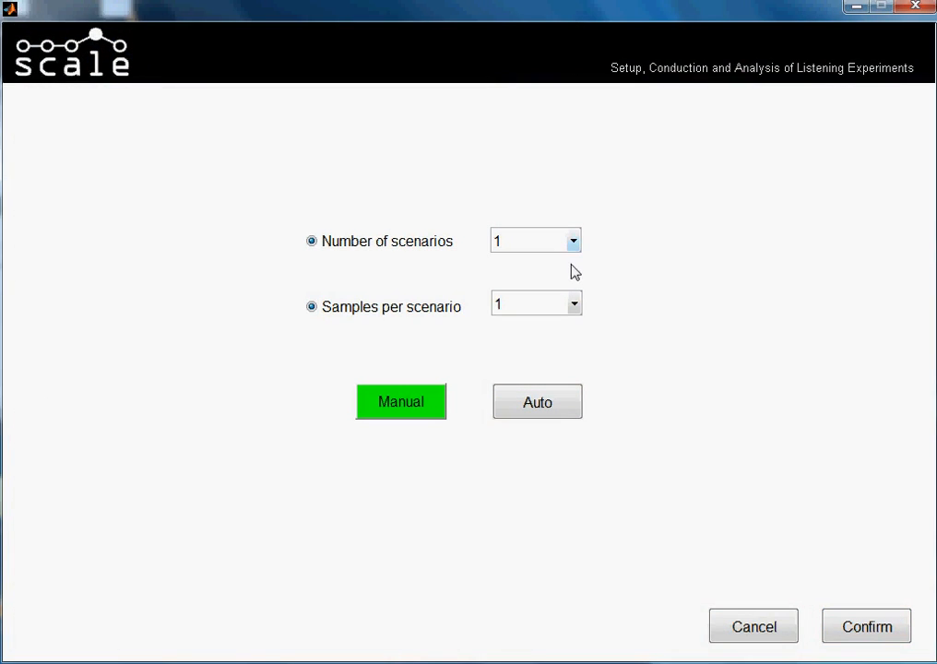
Set the number of scenarios to 3 and the samples per scenario to 15, and confirm.
click(573, 242)
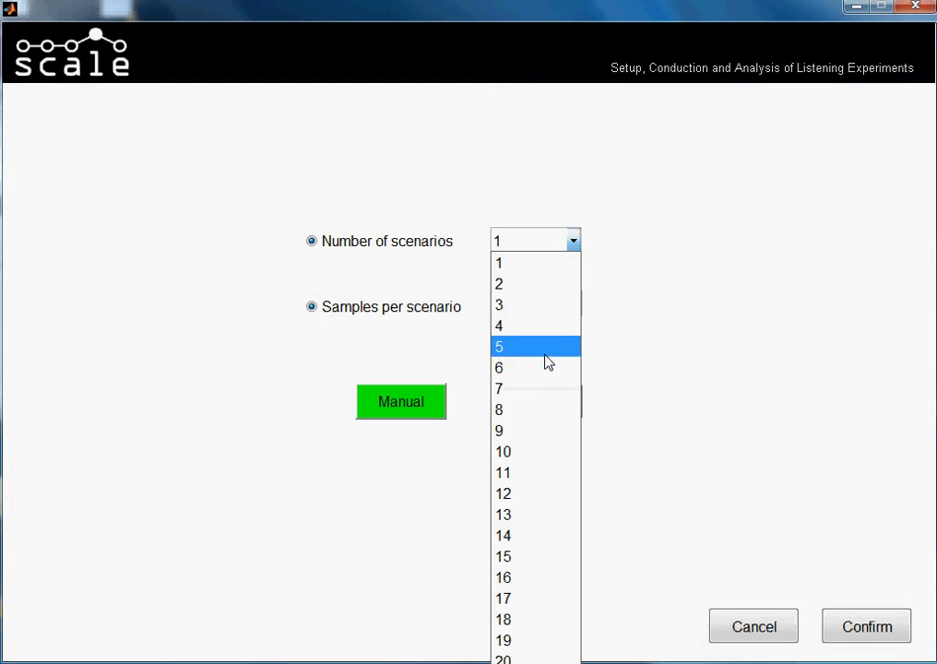
click(534, 306)
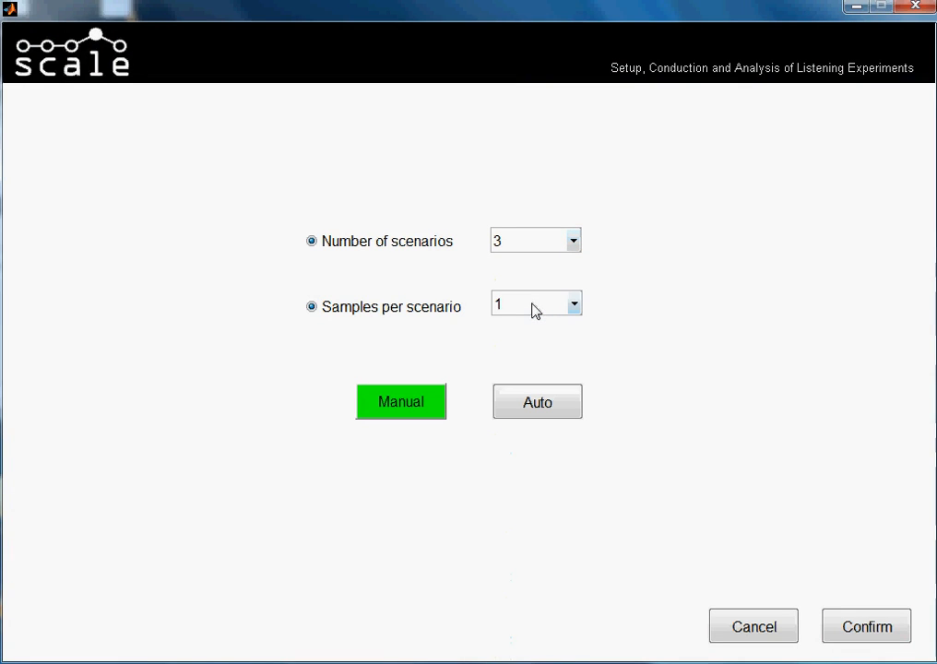
click(534, 310)
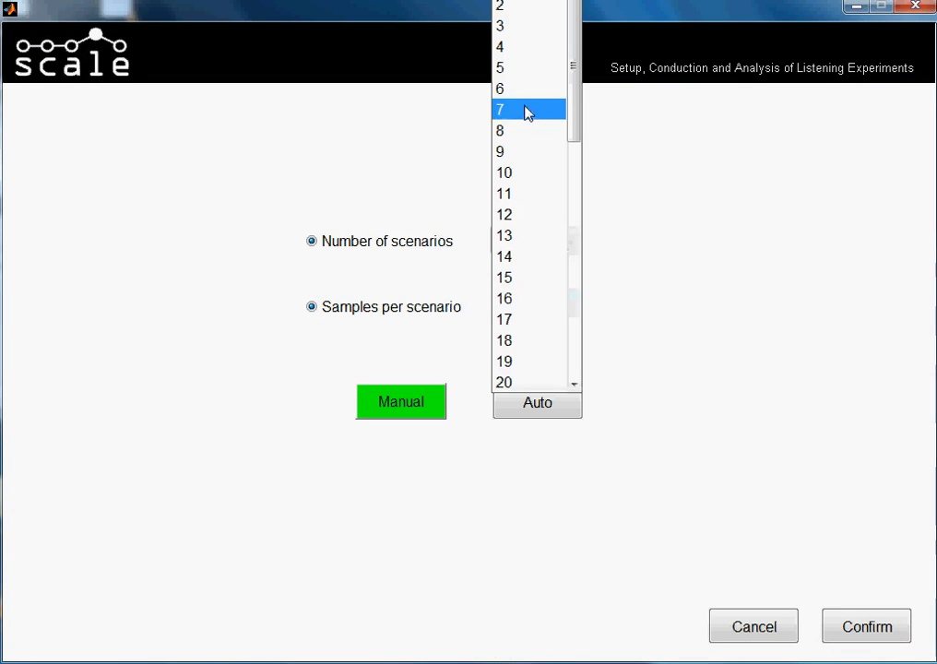
click(394, 306)
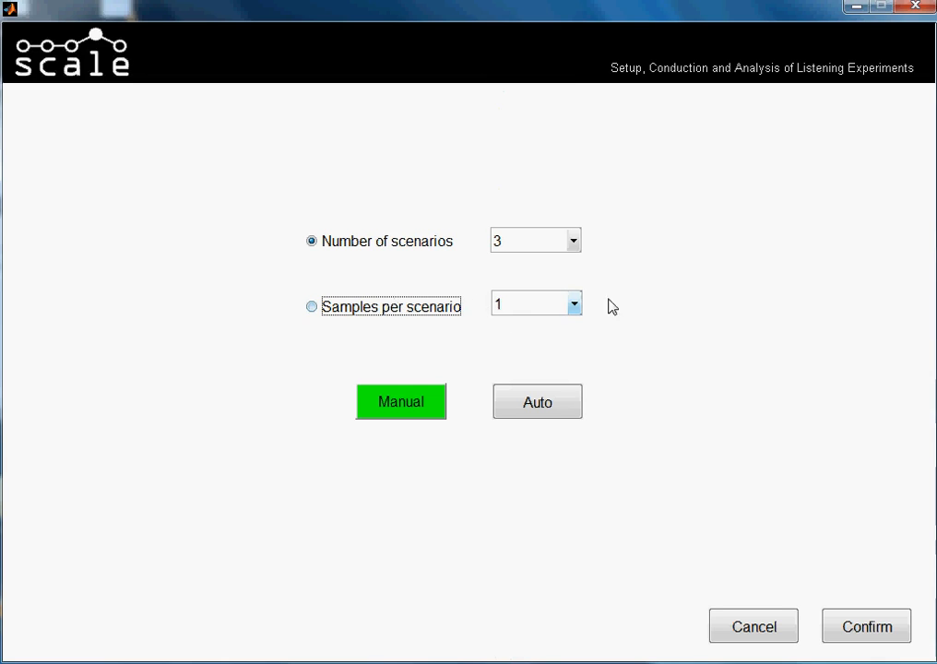
click(543, 312)
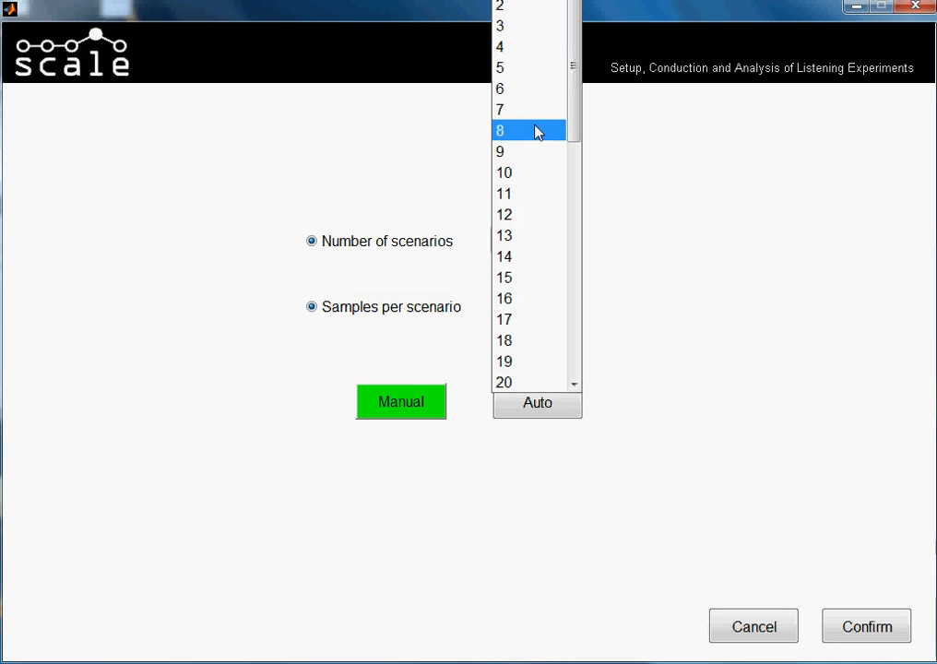
click(525, 277)
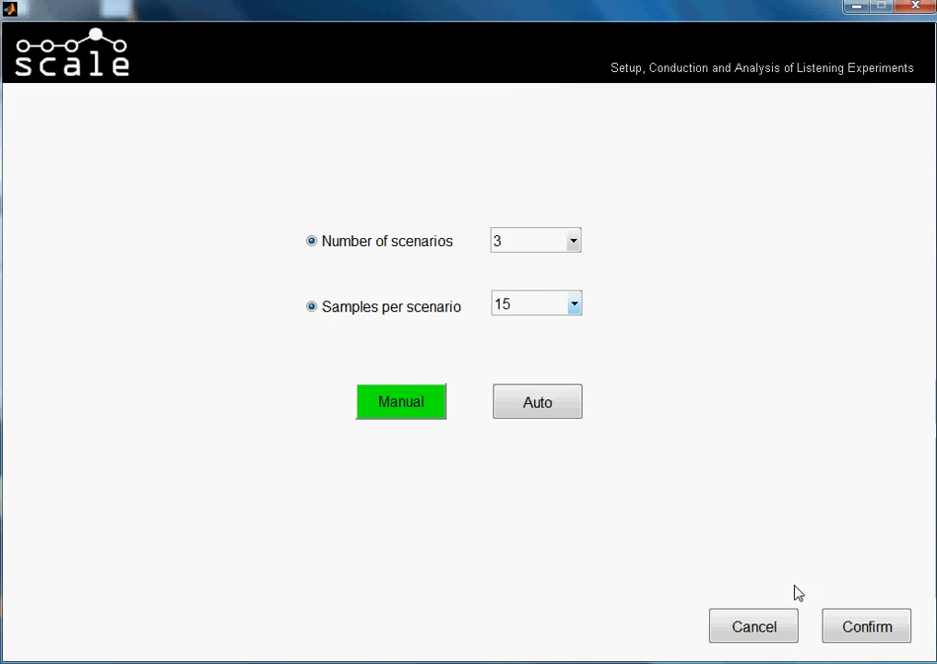
click(867, 628)
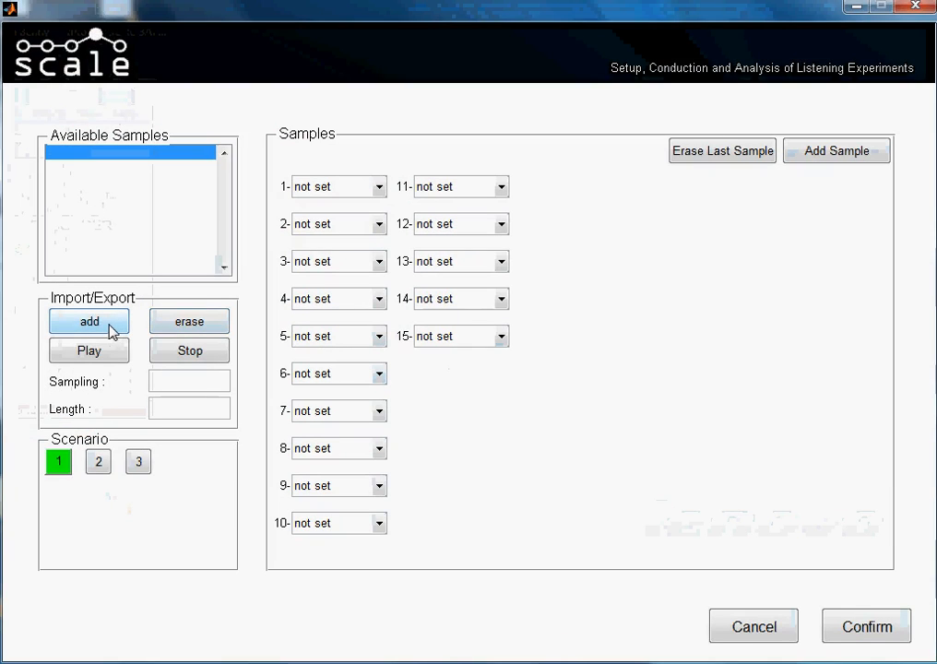
Import all samples from tone0125Hz.wav through tone0519Hz.wav from the stimuli folder on drive D.
click(89, 322)
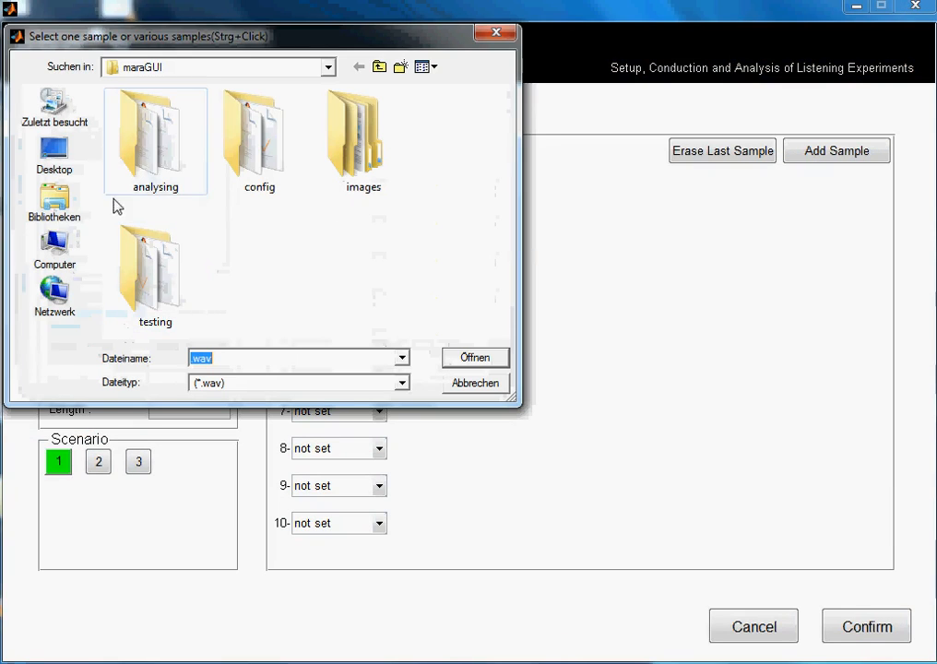
click(55, 249)
double_click(162, 180)
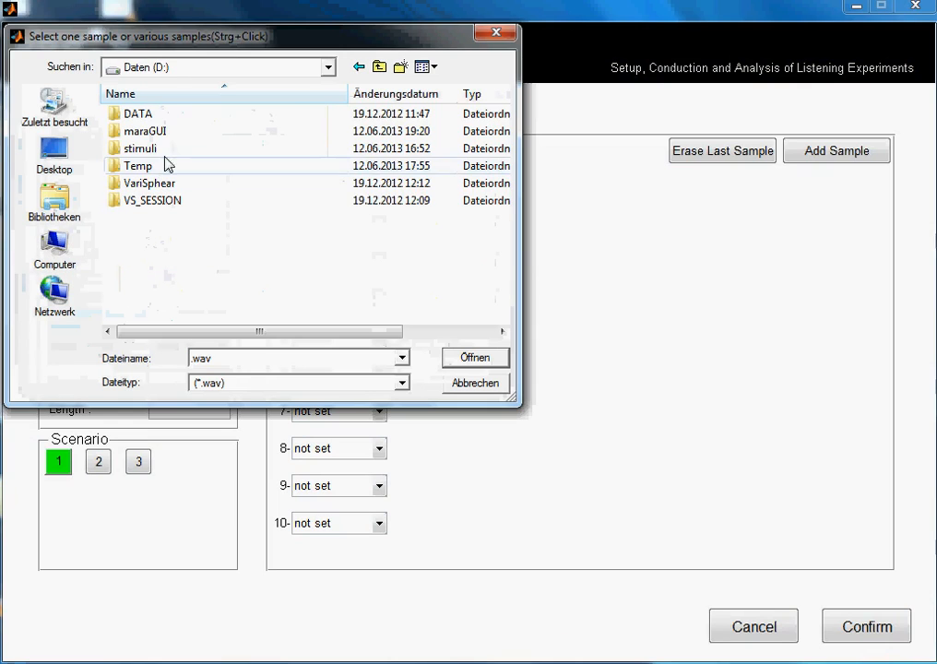
double_click(167, 158)
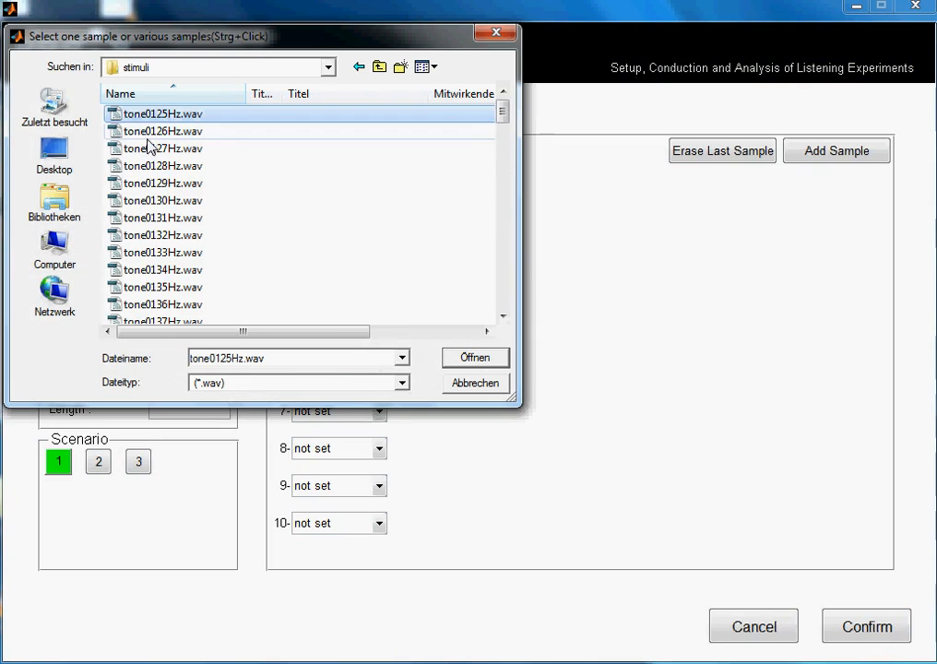
scroll(189, 203, down, 13)
scroll(184, 244, down, 4)
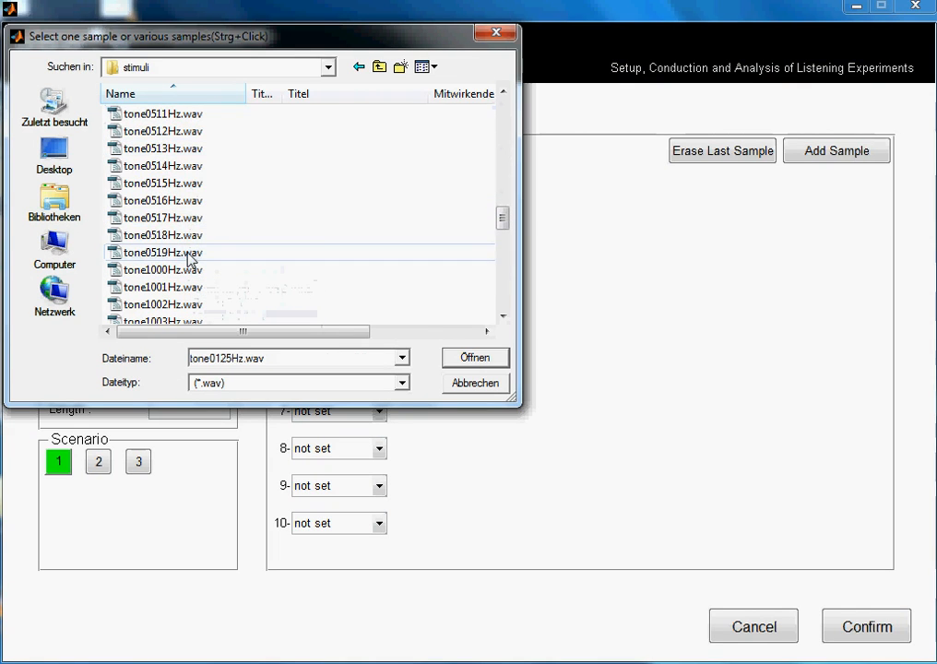
shift+click(187, 253)
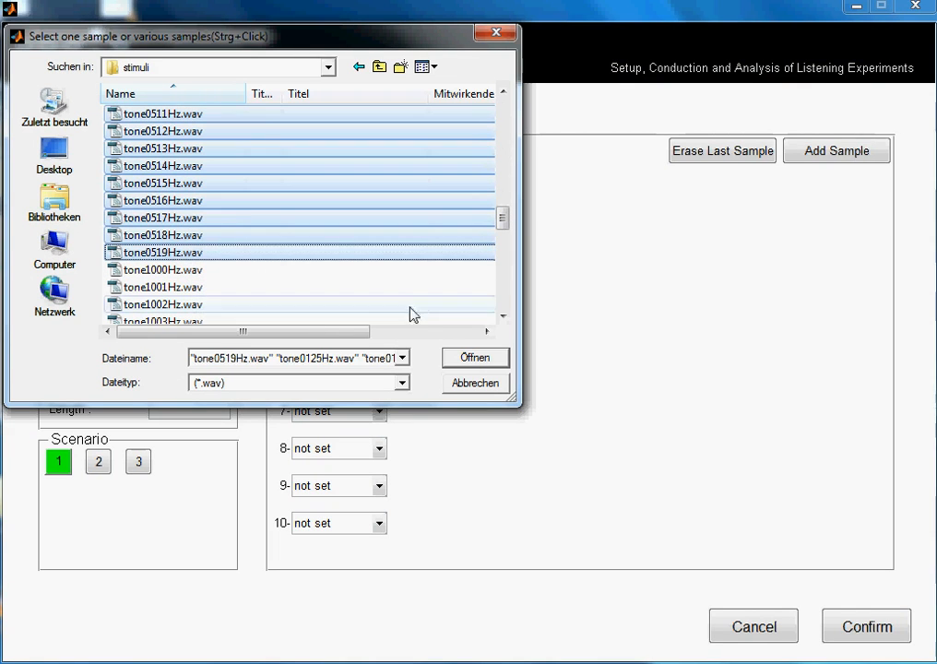
click(490, 360)
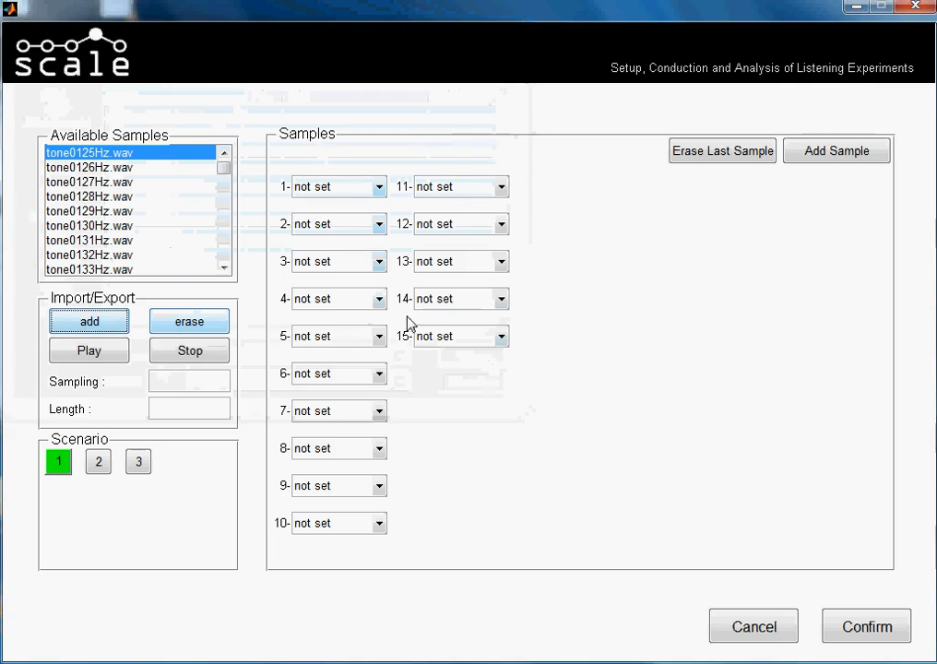
In scenario 1, assign tone0125Hz.wav through tone0128Hz.wav in order to samples 1 to 4.
click(377, 187)
click(378, 224)
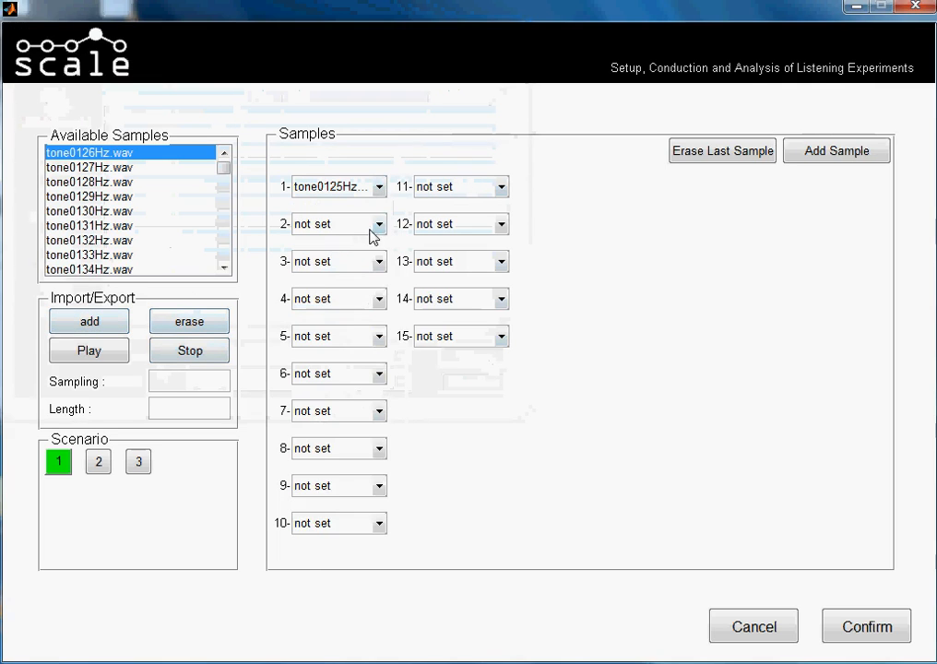
click(378, 225)
click(378, 265)
click(378, 261)
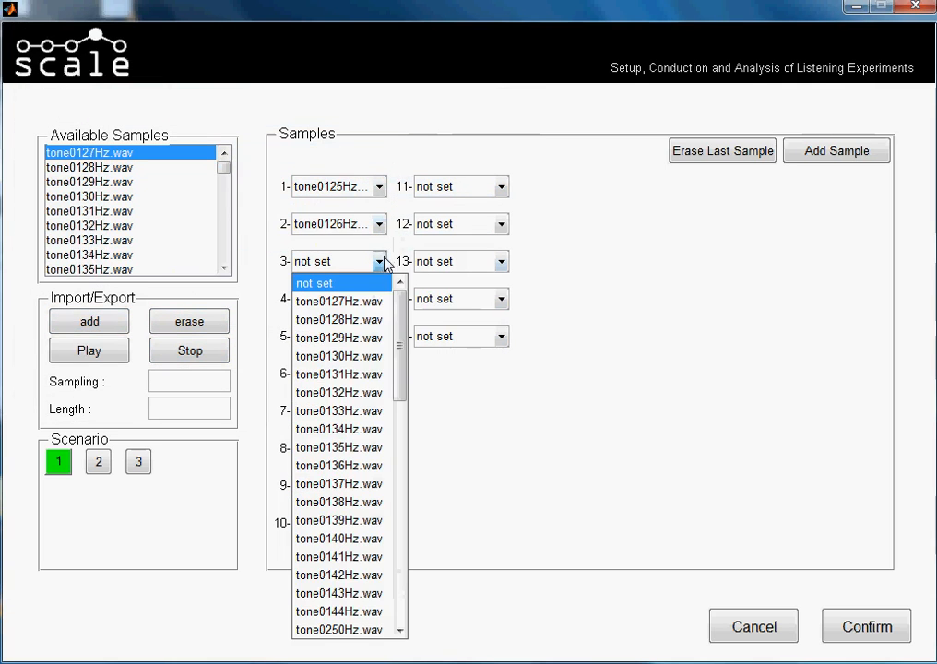
click(381, 308)
click(378, 298)
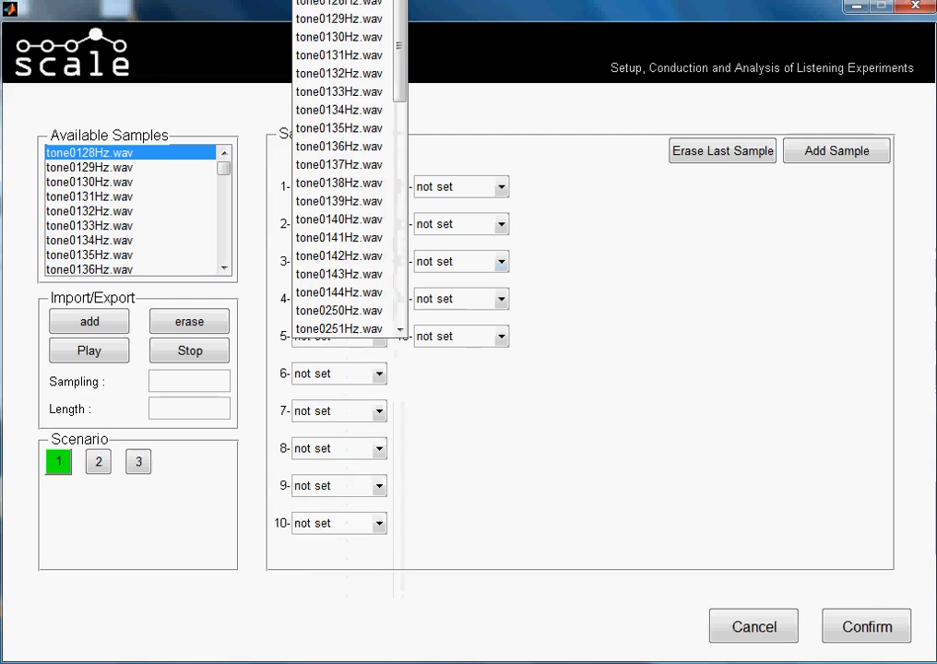
click(353, 5)
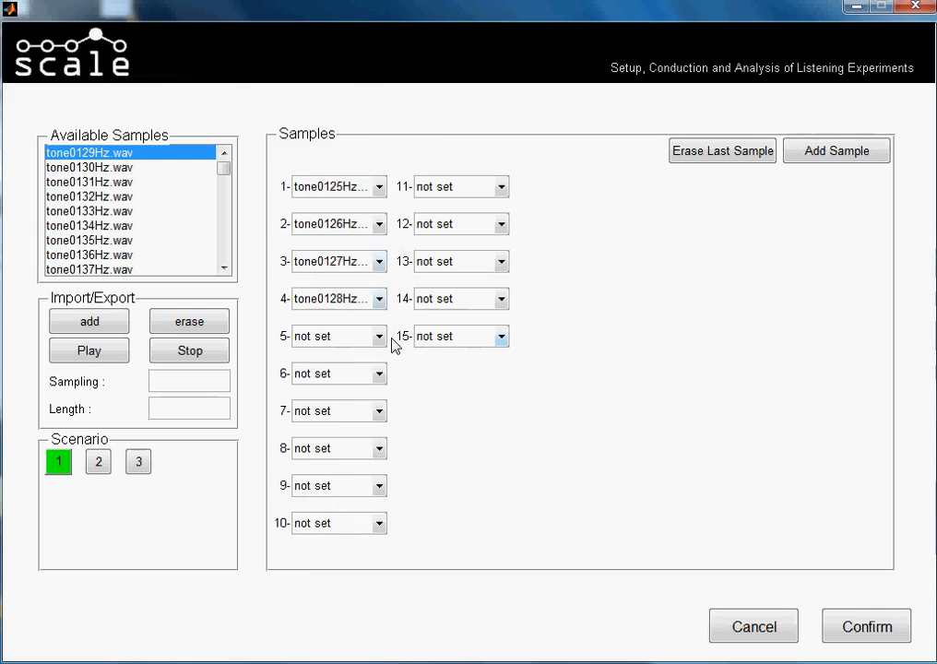
Assign tone0129Hz.wav, tone0130Hz.wav and tone0131Hz.wav to samples 5, 6 and 7 of scenario 1.
click(380, 336)
click(346, 4)
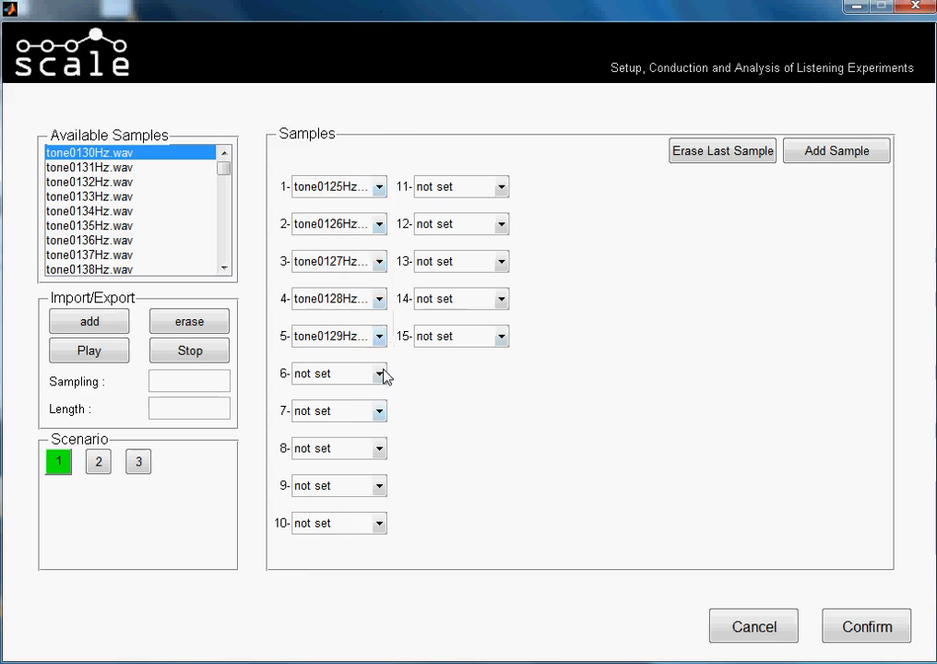
click(379, 373)
click(378, 28)
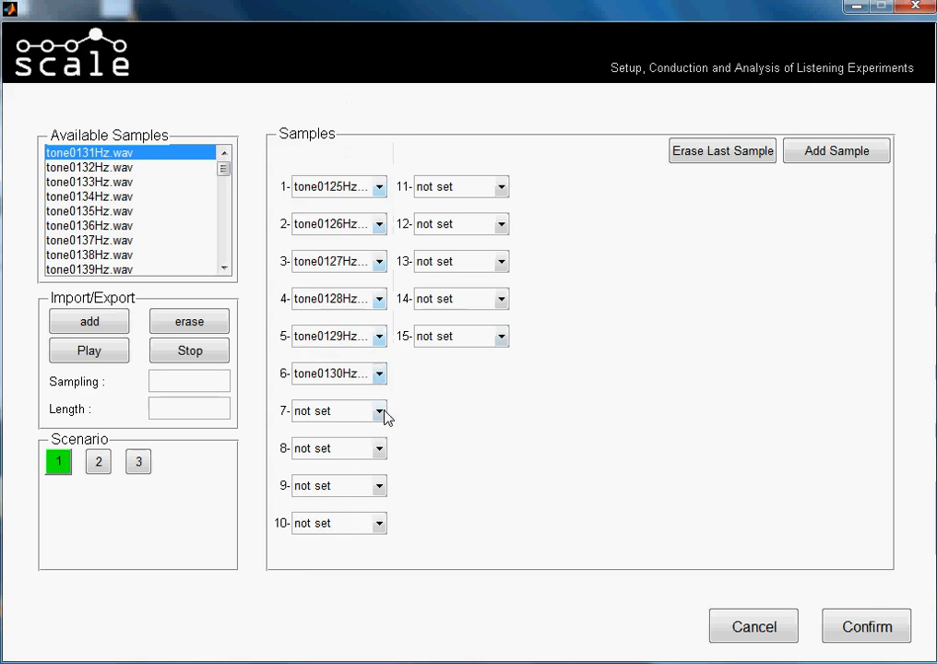
click(380, 412)
click(373, 65)
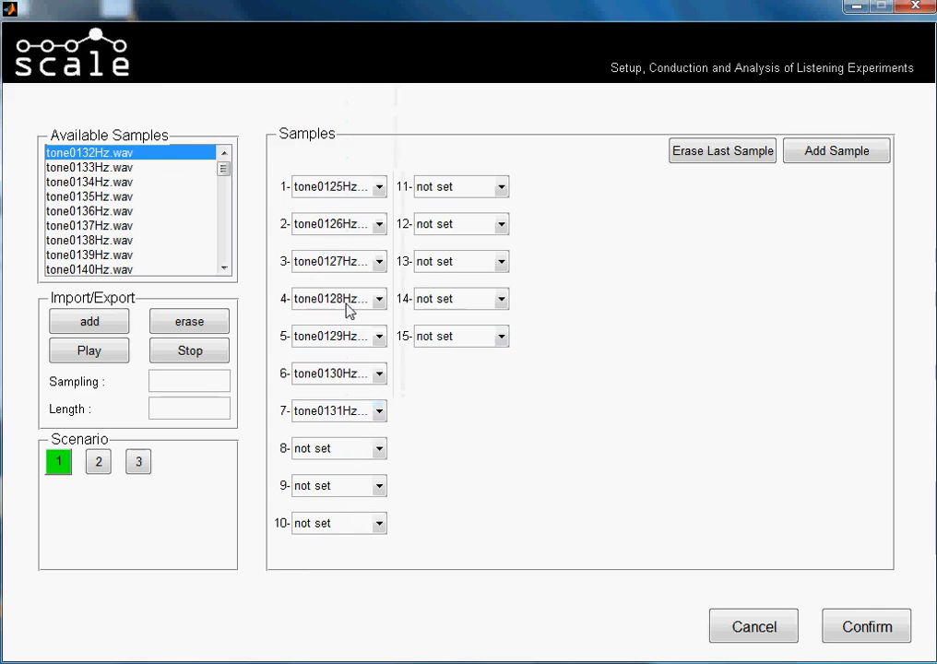
View scenario 2 briefly, return to scenario 1 and assign tone0132Hz.wav, tone0133Hz.wav and tone0134Hz.wav to samples 8, 9 and 10.
click(100, 461)
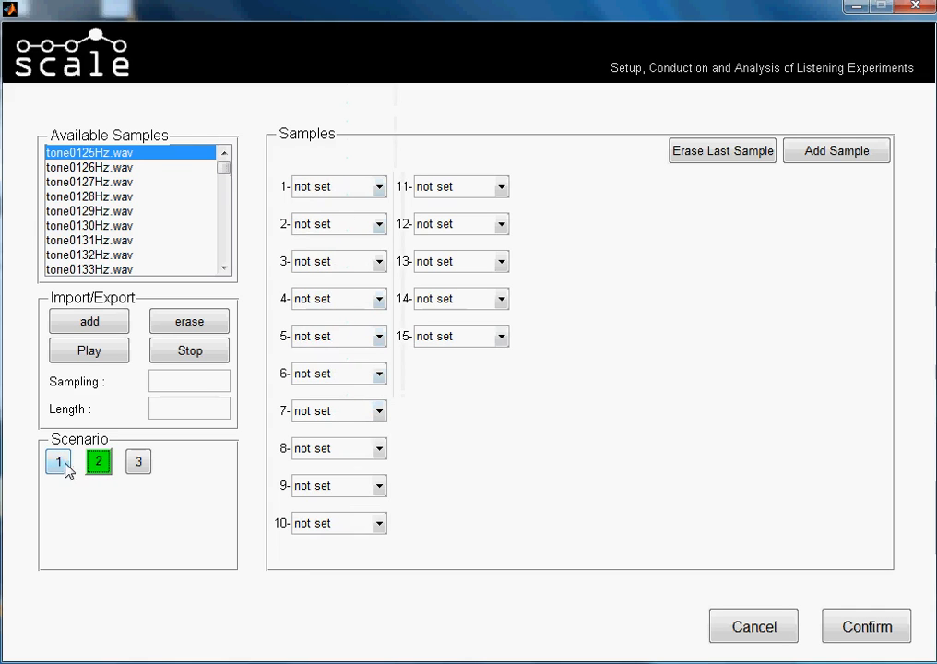
click(65, 465)
click(378, 448)
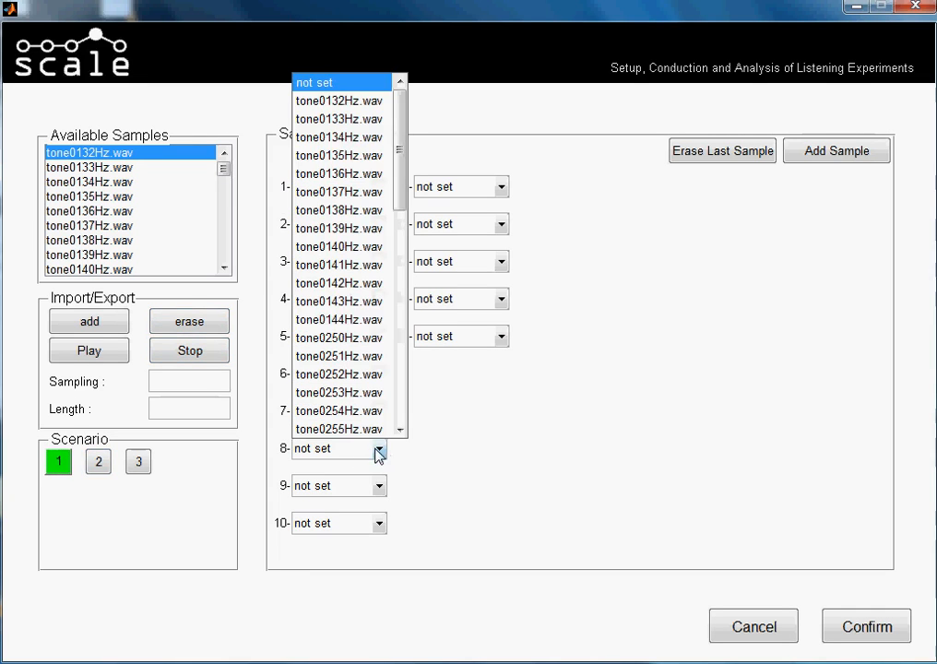
click(369, 99)
click(378, 486)
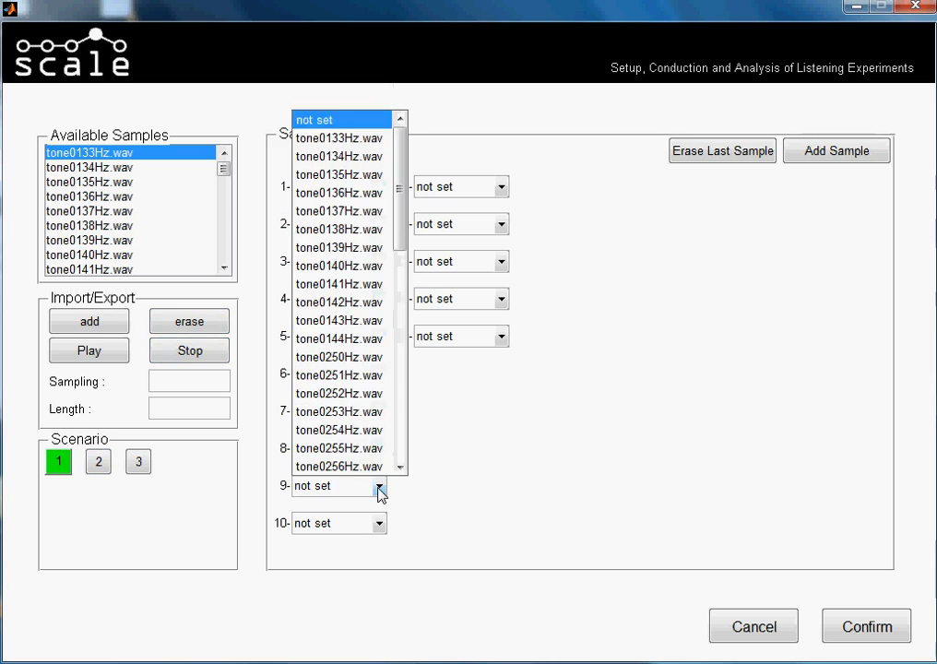
click(307, 140)
click(378, 523)
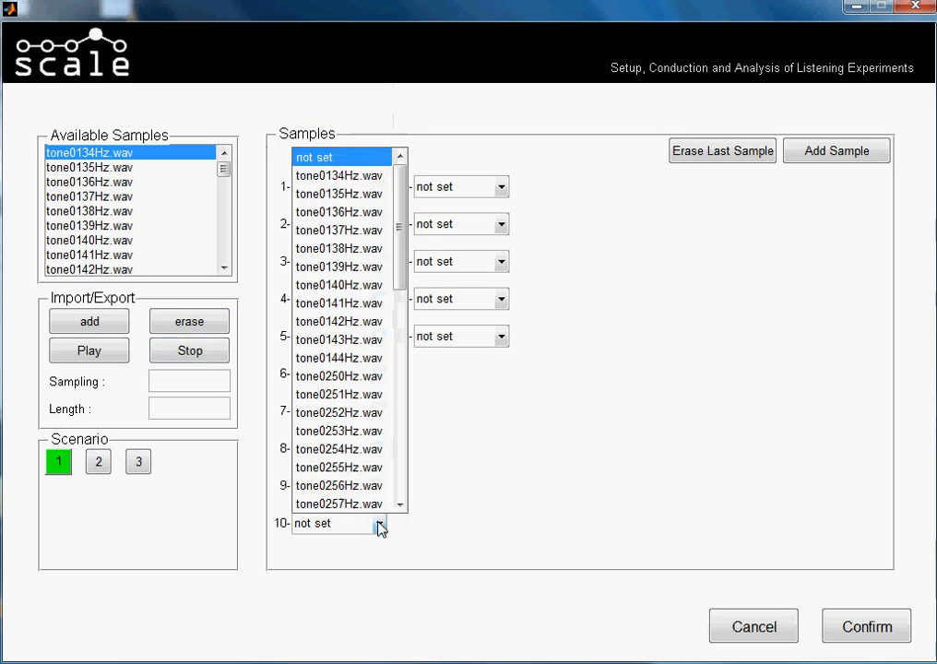
click(358, 190)
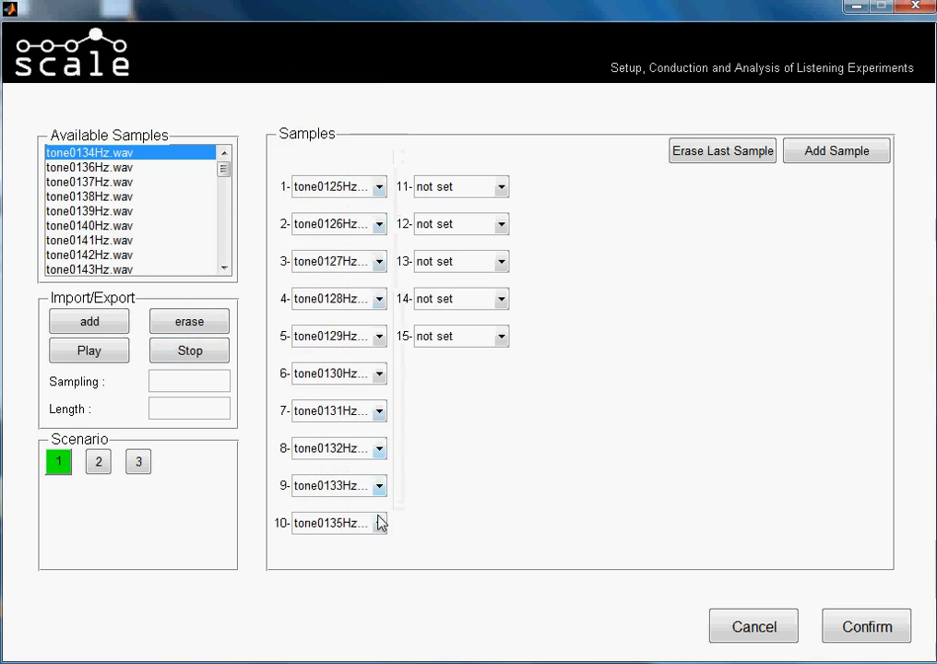
click(378, 522)
click(366, 177)
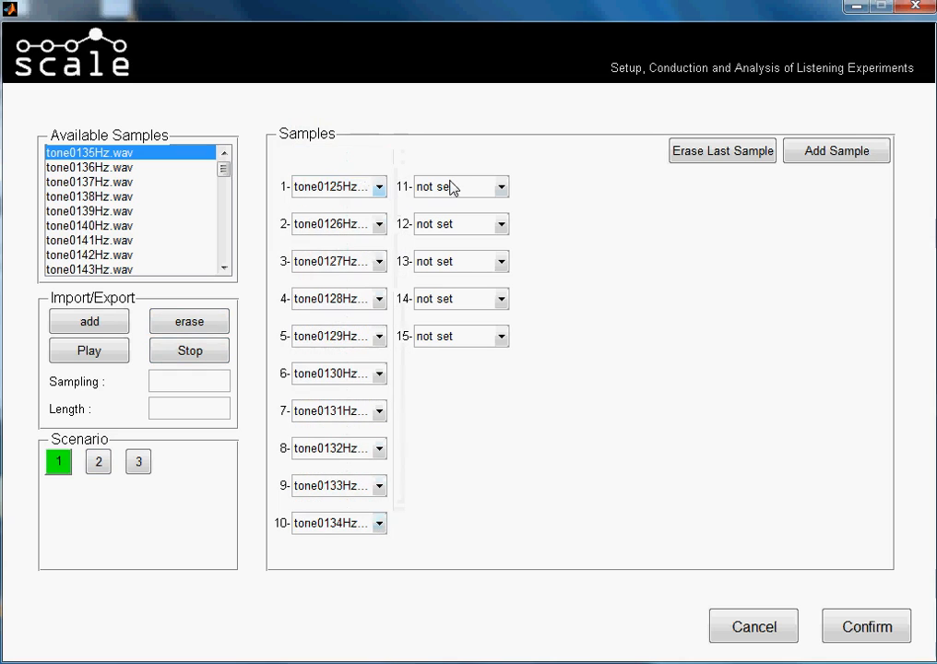
Assign tone0135Hz.wav through tone0139Hz.wav in order to samples 11 to 15 of scenario 1.
click(498, 187)
click(495, 229)
click(500, 224)
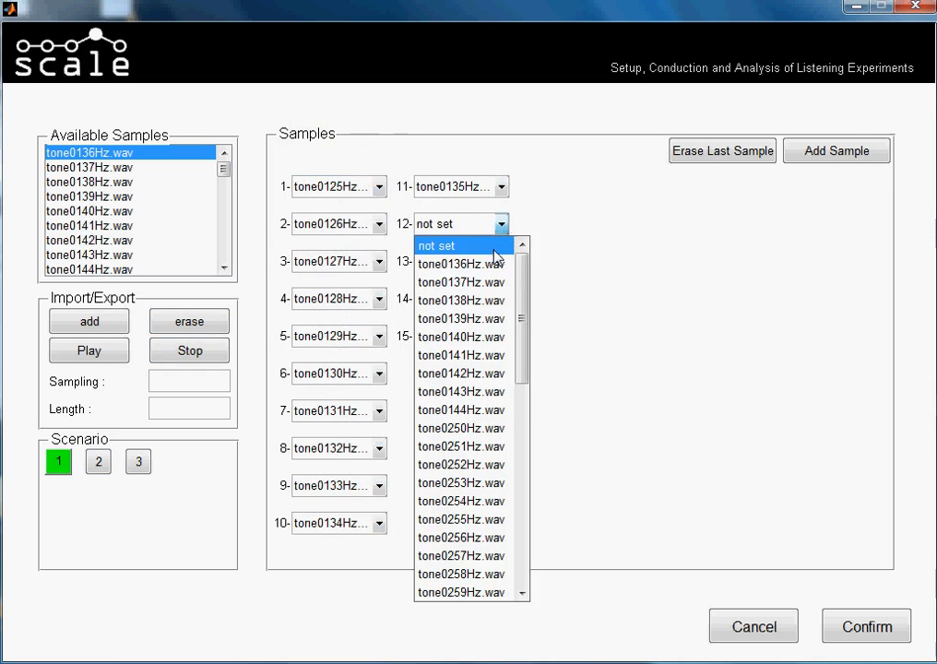
click(495, 263)
click(500, 261)
click(495, 299)
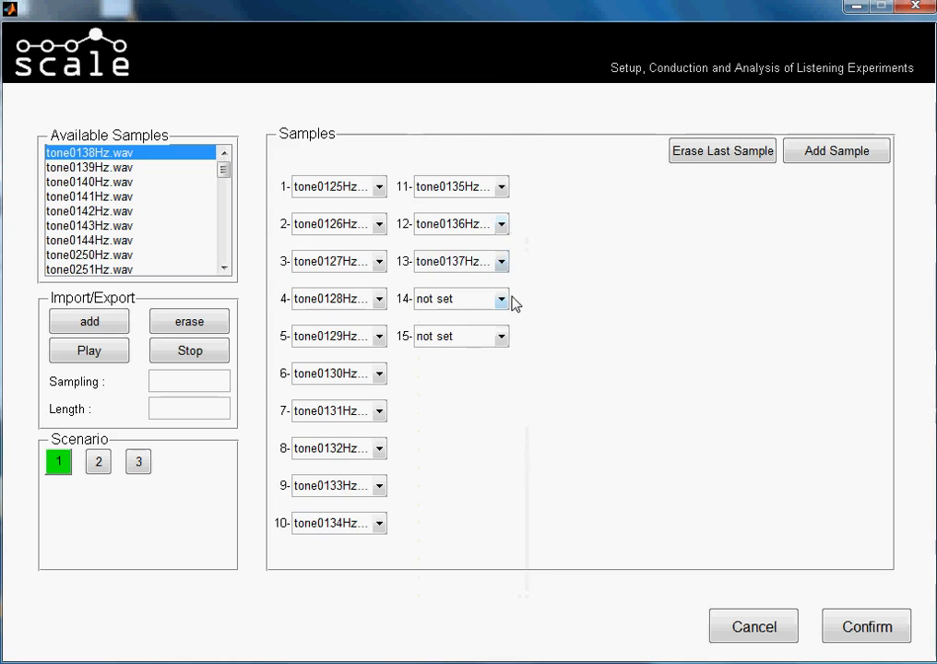
click(500, 299)
click(489, 6)
click(501, 335)
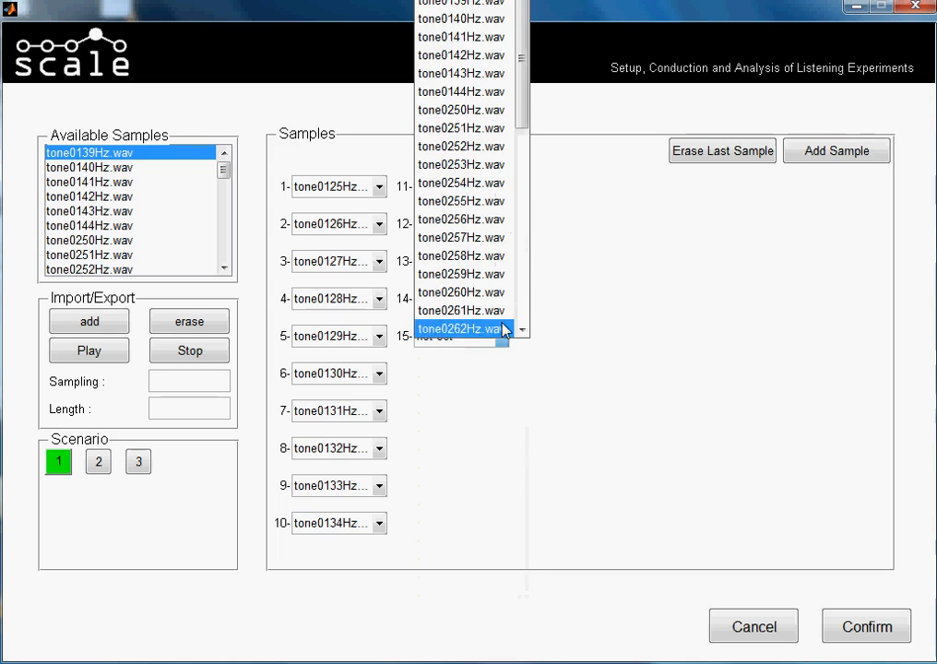
click(494, 4)
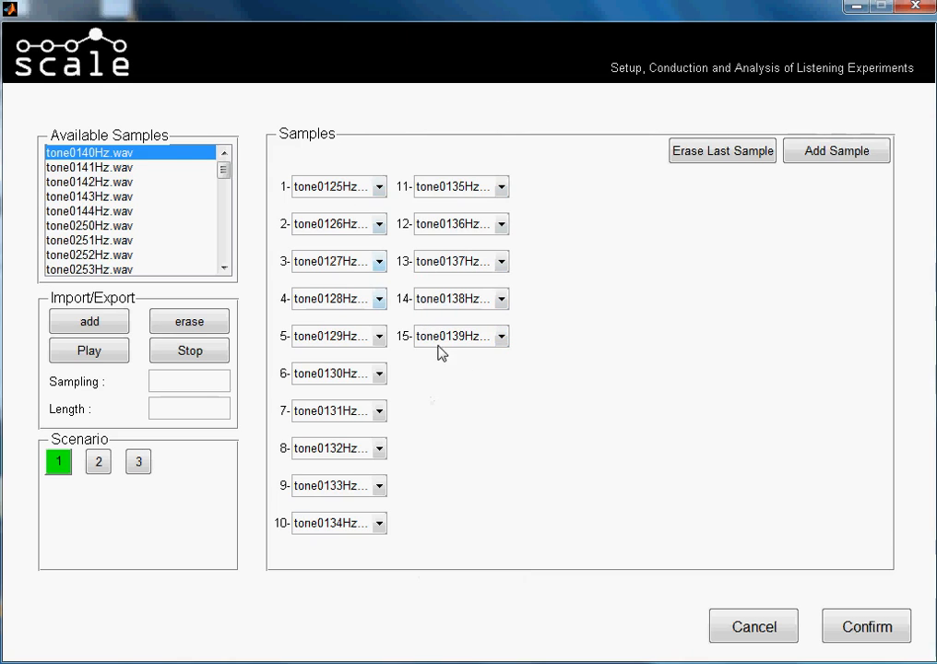
In scenario 2, assign tone0250Hz.wav, tone0251Hz.wav and tone0252Hz.wav in order to samples 1, 2 and 3.
click(100, 463)
click(378, 186)
scroll(383, 277, down, 3)
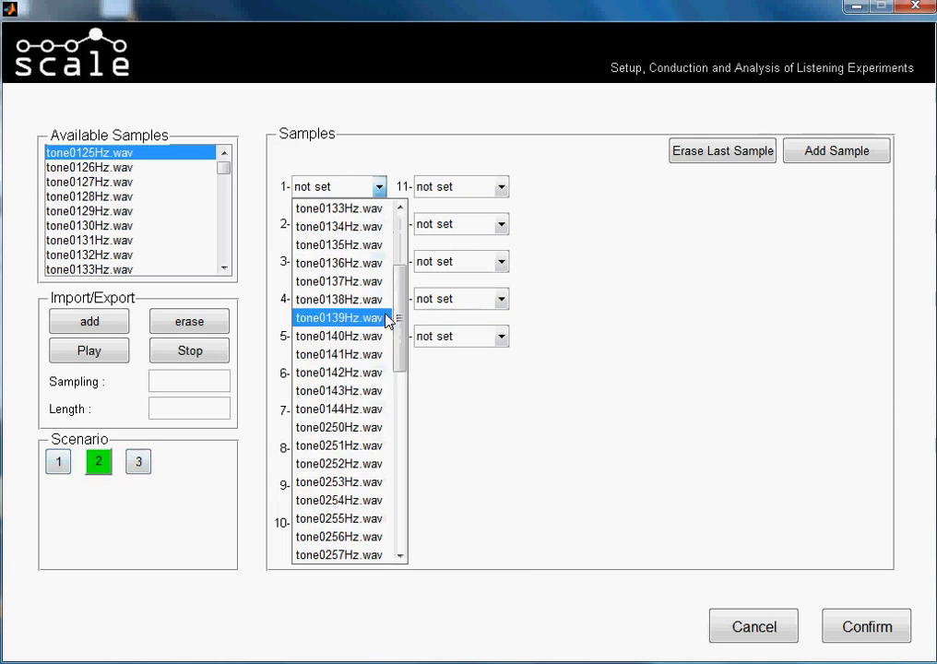
click(374, 427)
click(378, 224)
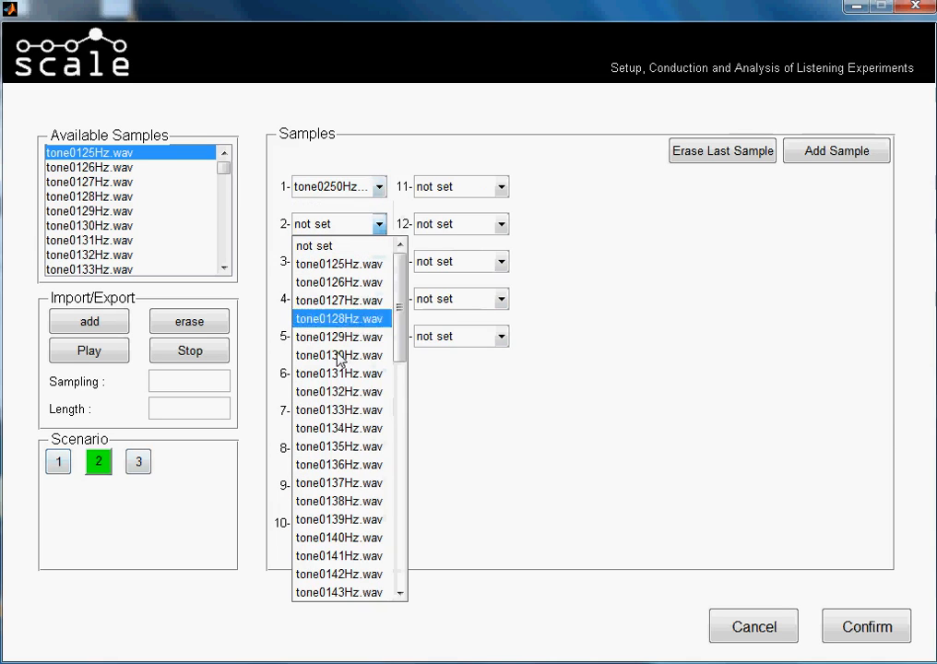
scroll(356, 503, down, 3)
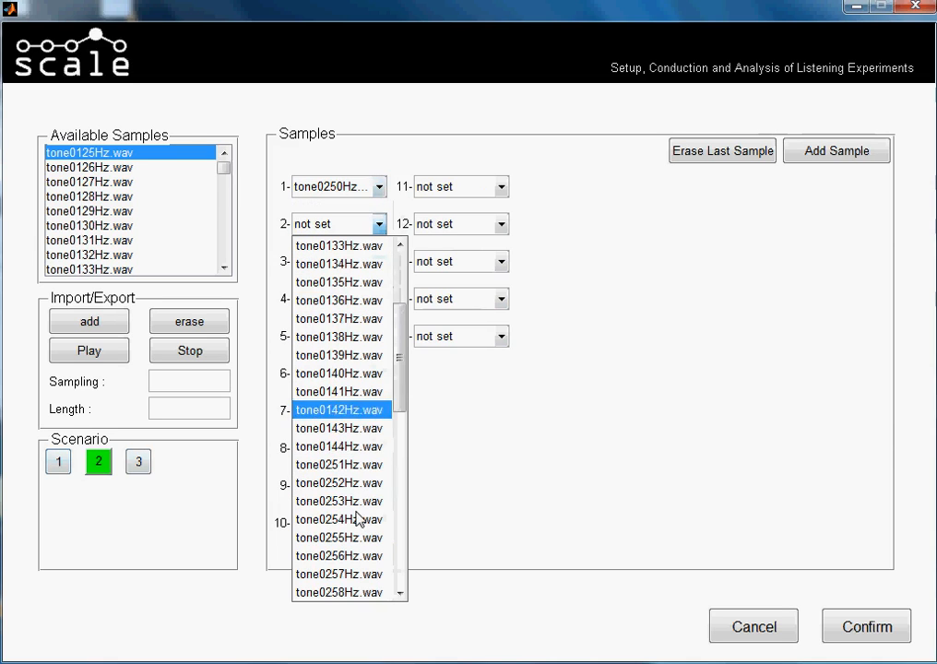
click(360, 464)
click(379, 262)
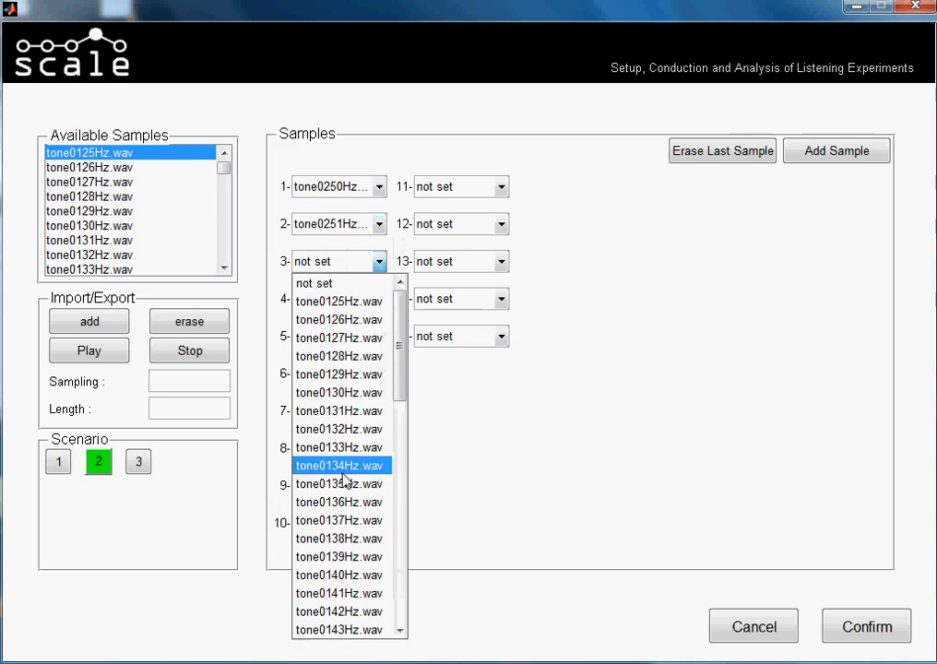
scroll(346, 484, down, 5)
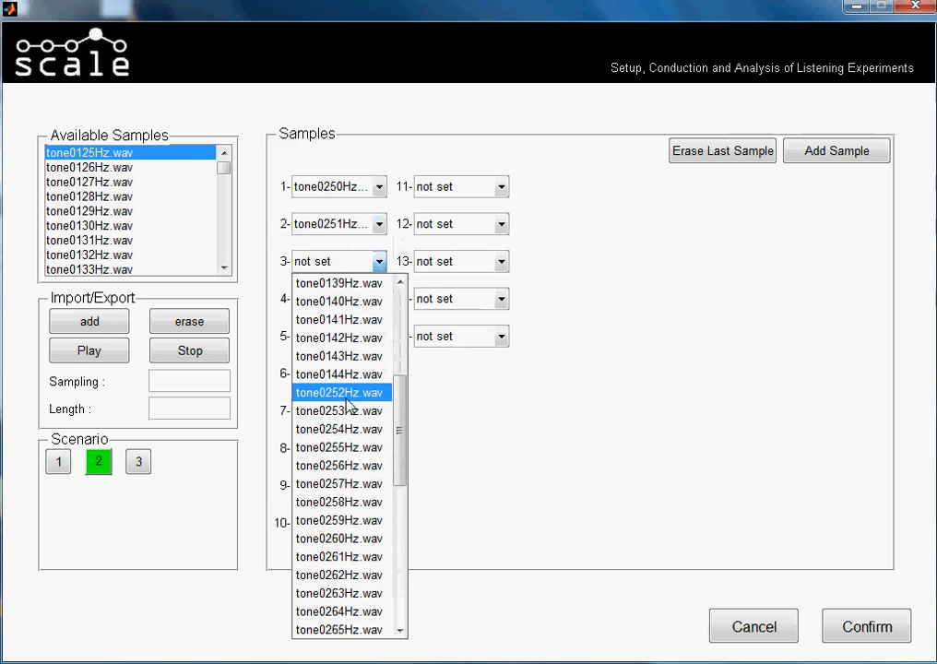
click(342, 391)
Assign tone0253Hz.wav, tone0254Hz.wav and tone0255Hz.wav to samples 4, 5 and 6 of scenario 2.
click(379, 298)
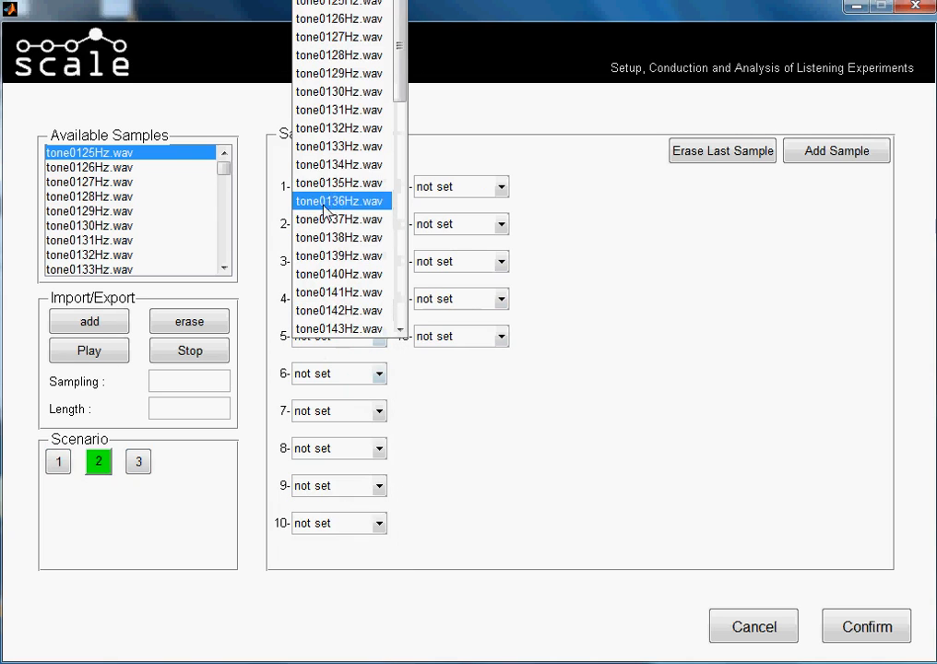
scroll(328, 184, down, 4)
click(325, 150)
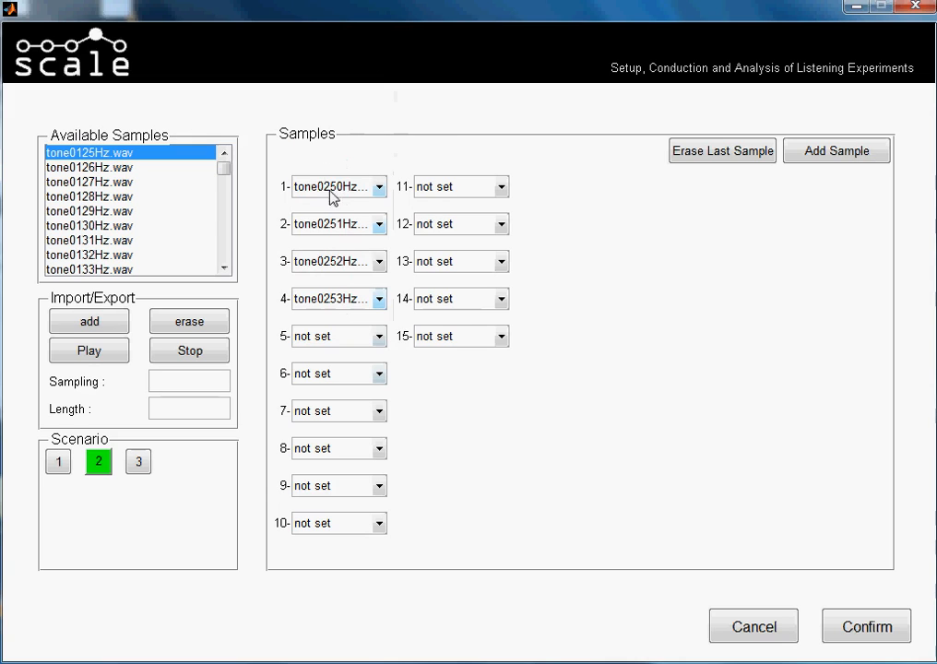
click(381, 339)
scroll(343, 198, down, 5)
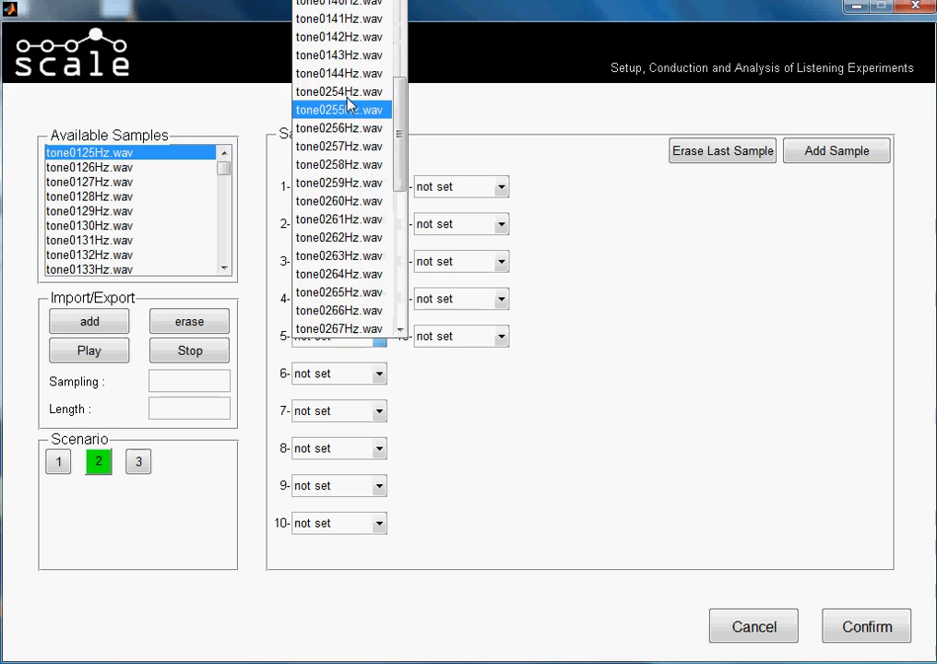
click(348, 95)
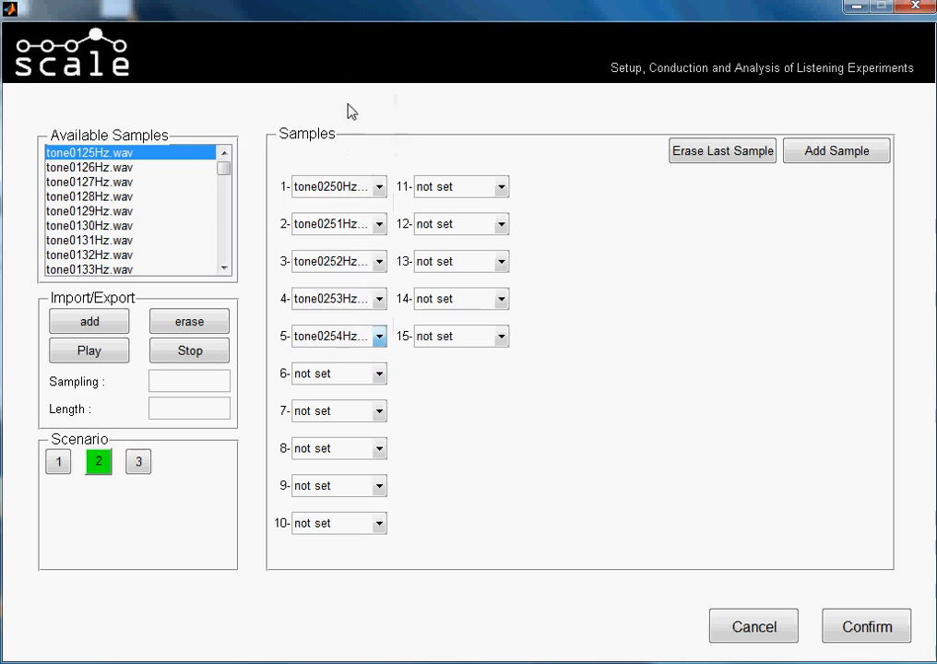
click(385, 376)
scroll(370, 184, down, 5)
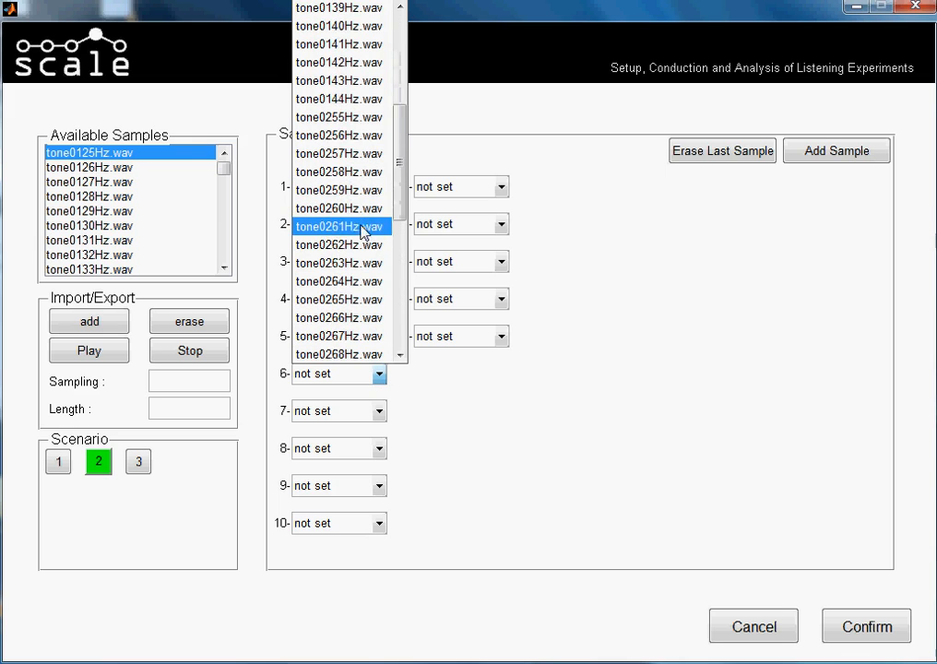
click(352, 118)
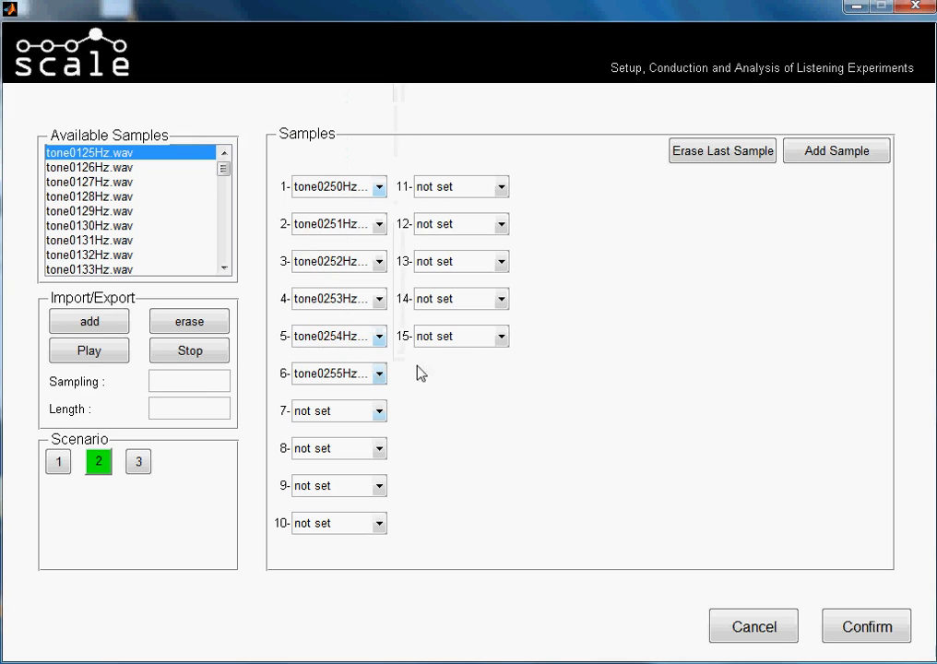
Assign tone0256Hz.wav to sample 7 and tone0257Hz.wav to sample 8 of scenario 2.
click(378, 411)
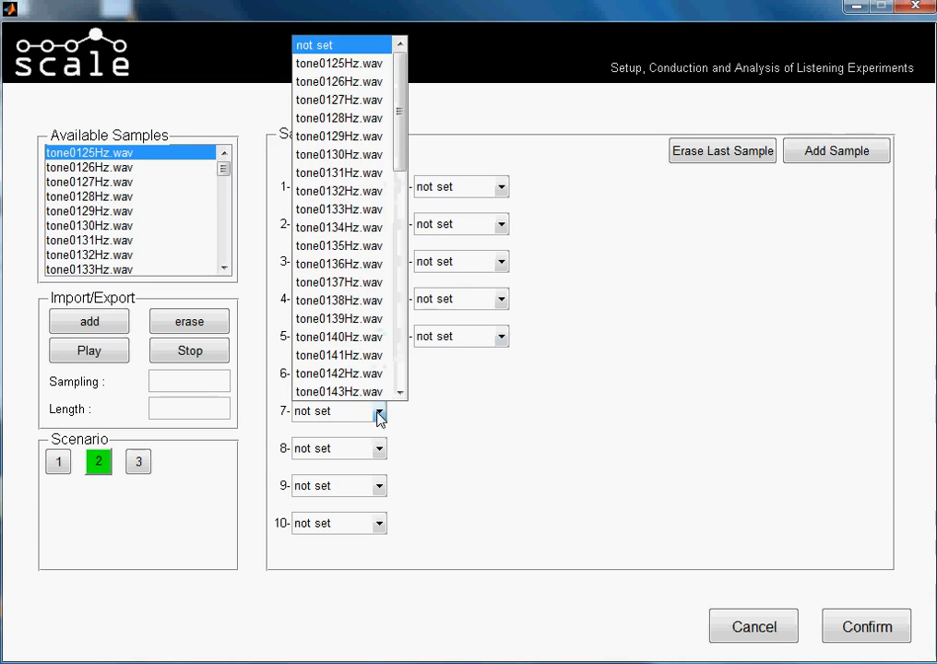
scroll(367, 203, down, 3)
scroll(369, 277, down, 1)
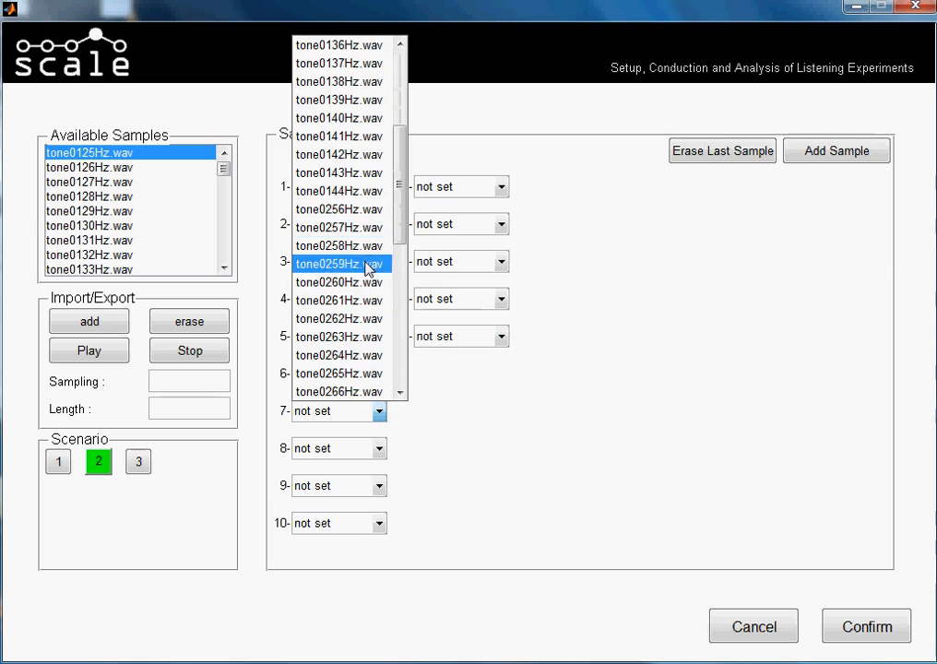
click(369, 209)
click(379, 450)
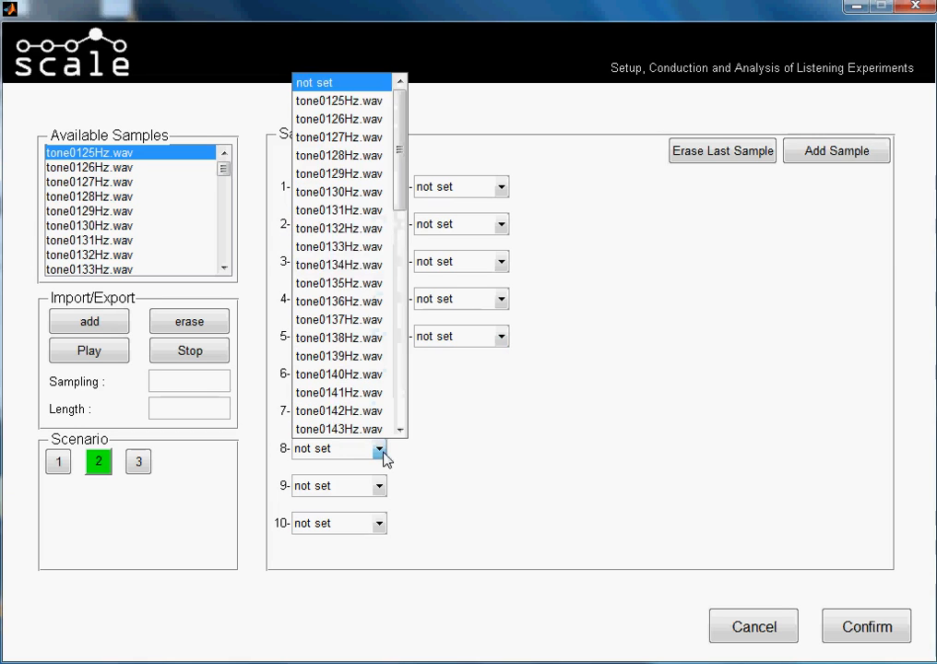
scroll(362, 276, down, 2)
scroll(361, 278, down, 2)
click(355, 244)
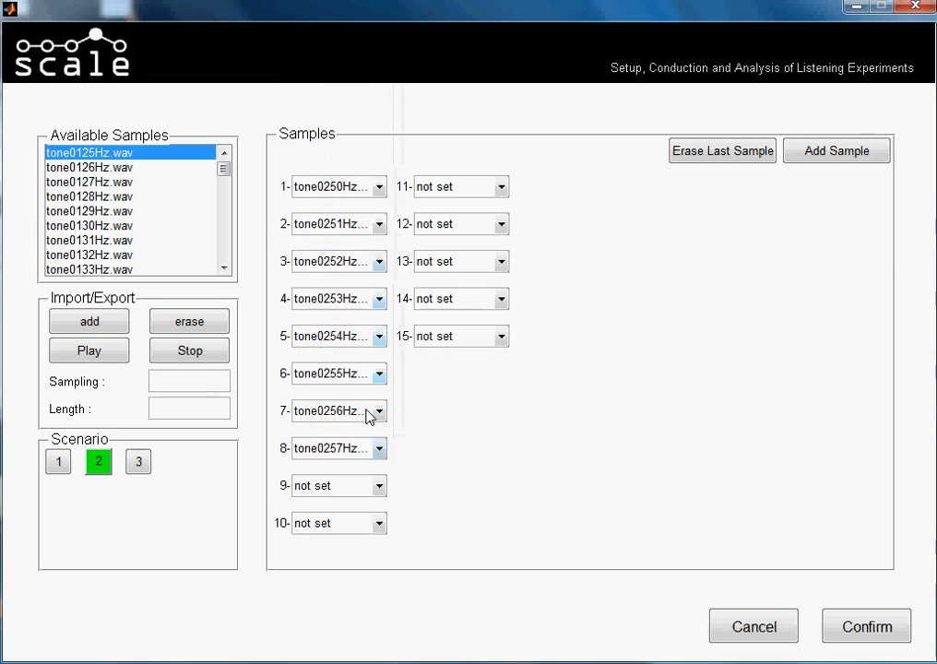
Assign tone0258Hz.wav to sample 9 and tone0259Hz.wav to sample 10 of scenario 2.
click(379, 489)
scroll(341, 277, down, 2)
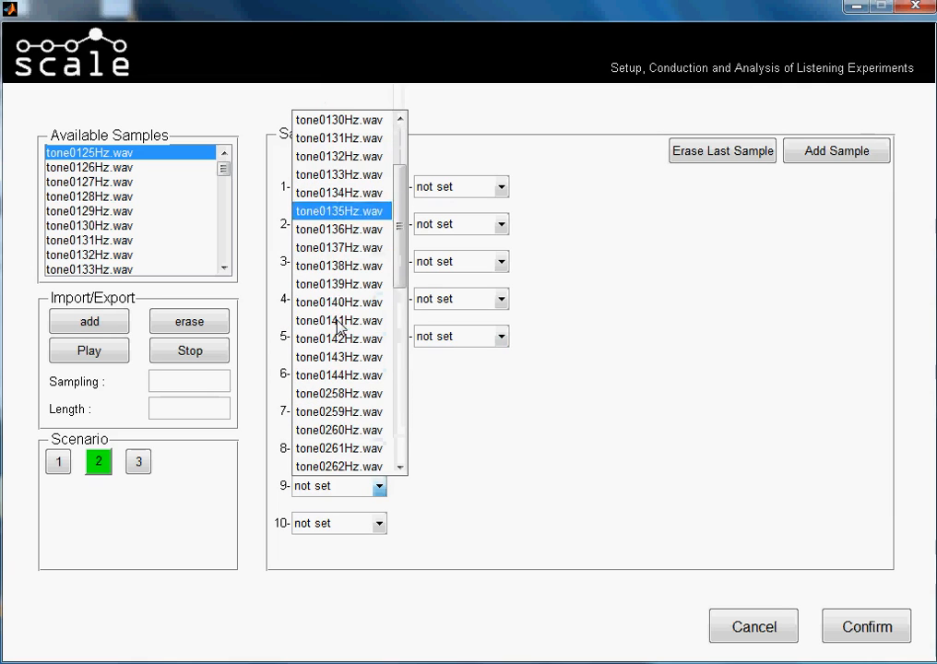
scroll(347, 334, down, 2)
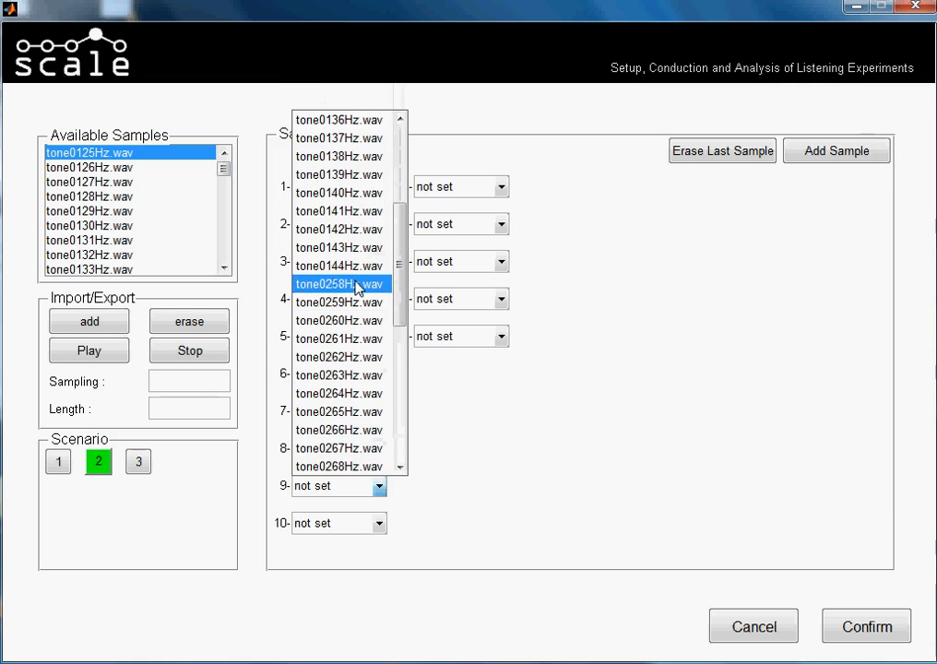
click(358, 284)
click(378, 522)
scroll(378, 352, down, 4)
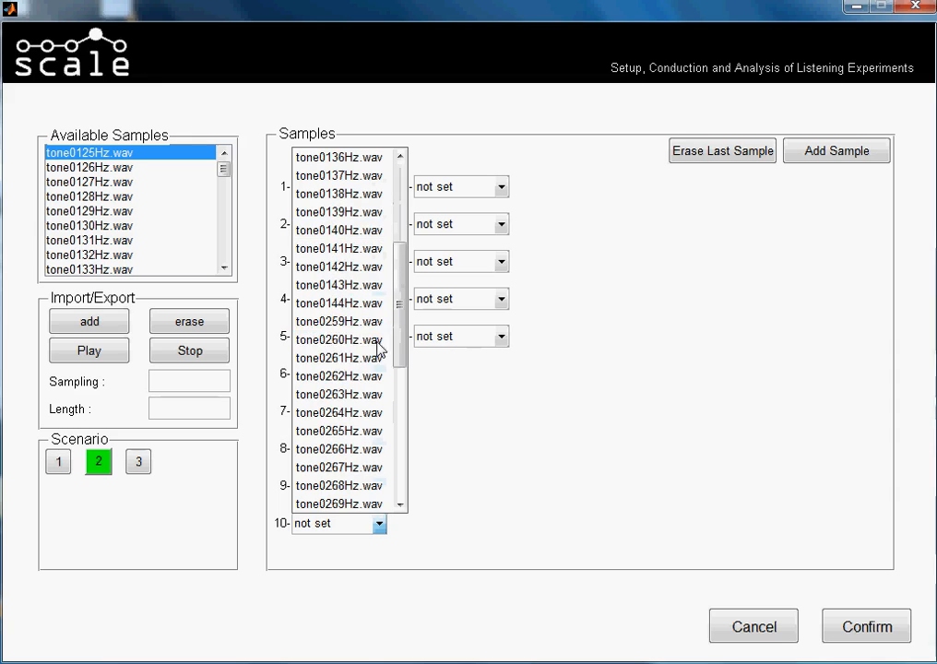
scroll(361, 372, down, 1)
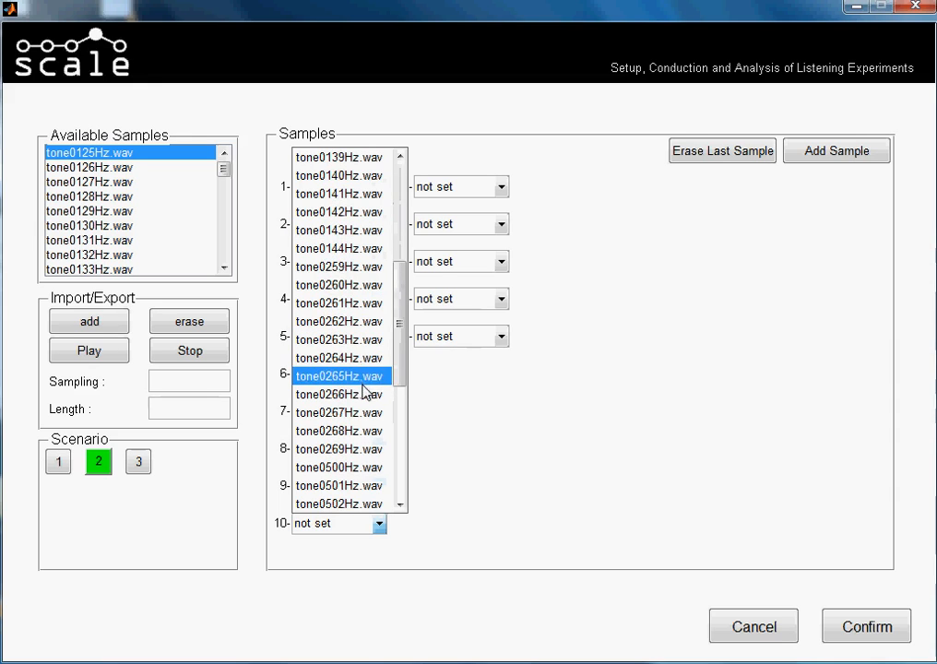
click(361, 268)
Assign tone0260Hz.wav to sample 11 and tone0261Hz.wav to sample 12 of scenario 2.
click(501, 188)
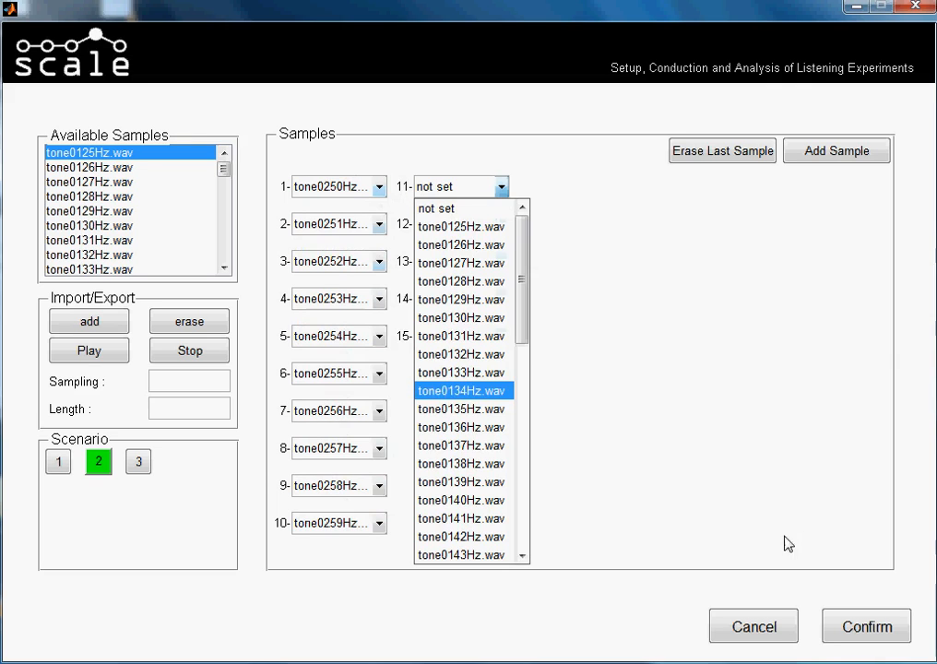
click(693, 451)
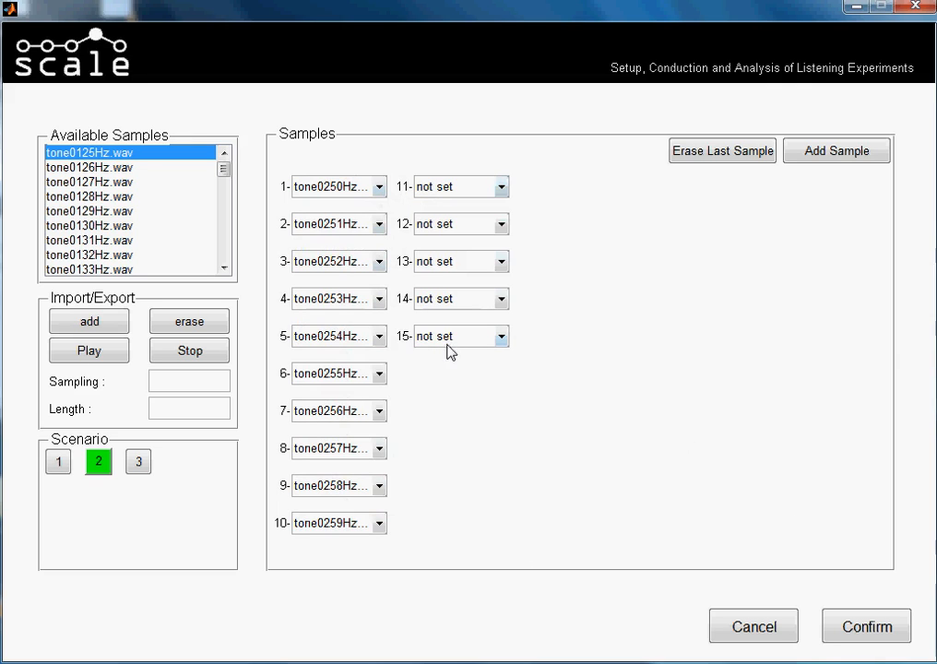
click(500, 187)
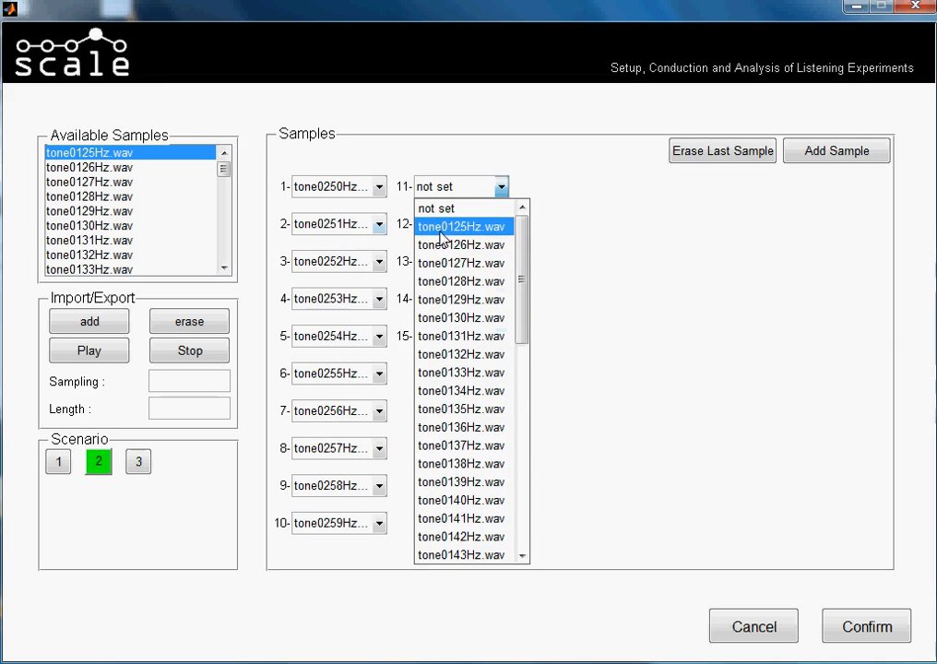
scroll(458, 298, down, 3)
scroll(458, 424, down, 2)
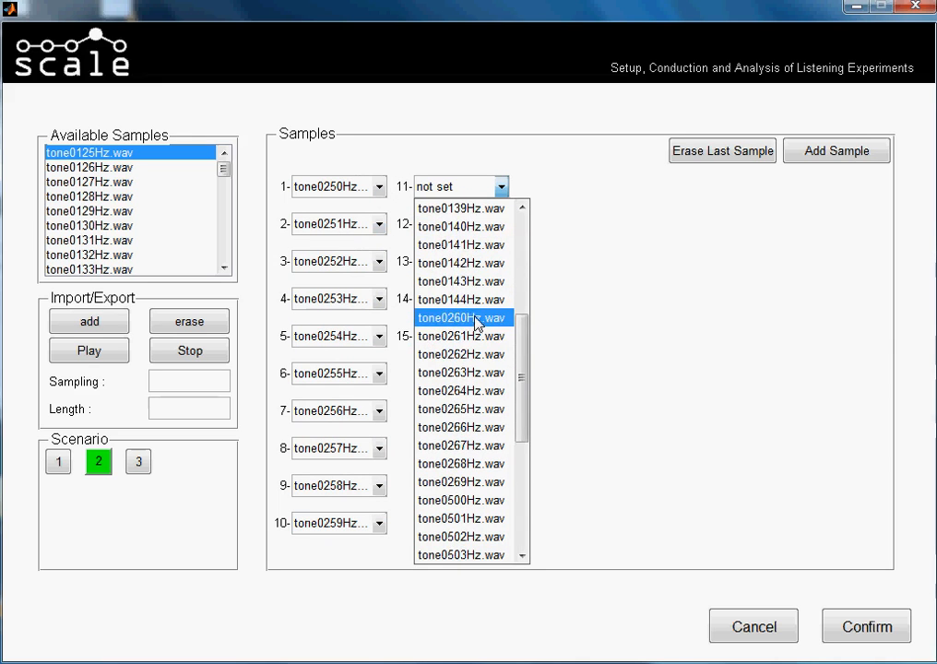
click(458, 428)
click(500, 224)
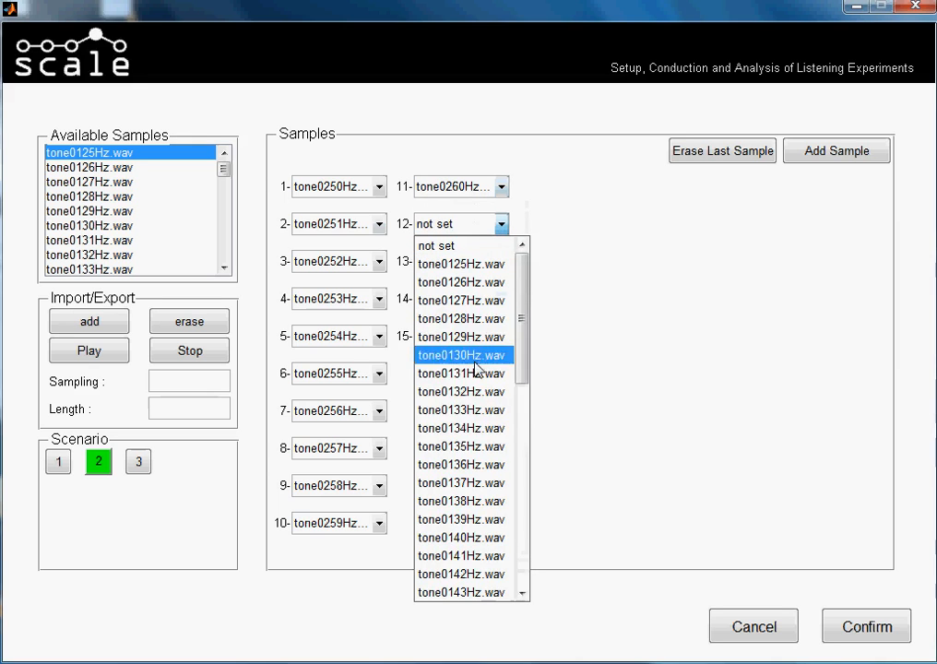
scroll(479, 415, down, 4)
click(471, 406)
Assign tone0262Hz.wav, tone0263Hz.wav and tone0264Hz.wav to samples 13, 14 and 15 of scenario 2.
click(500, 261)
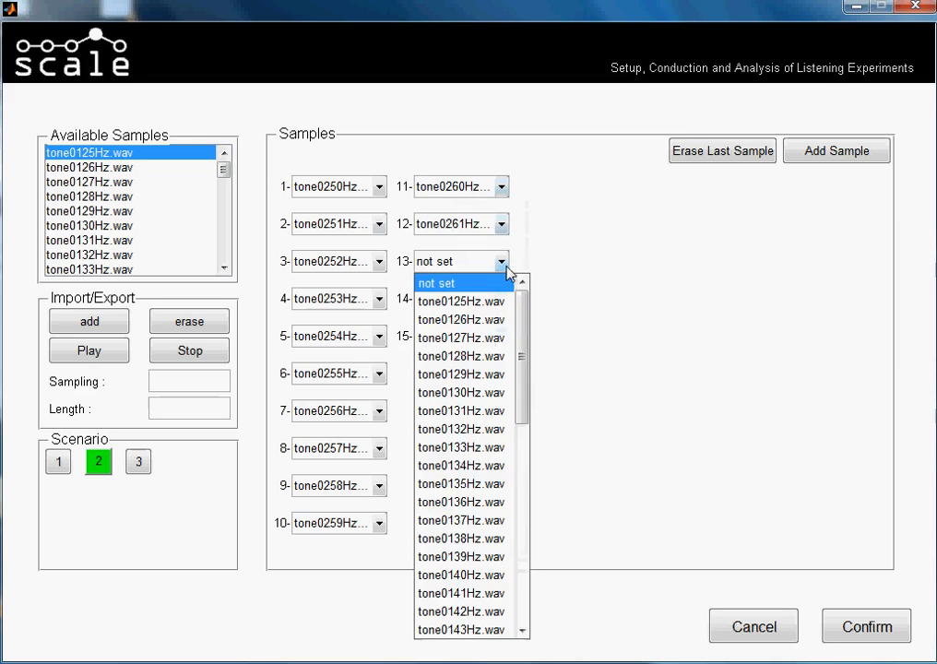
scroll(470, 434, down, 5)
click(479, 399)
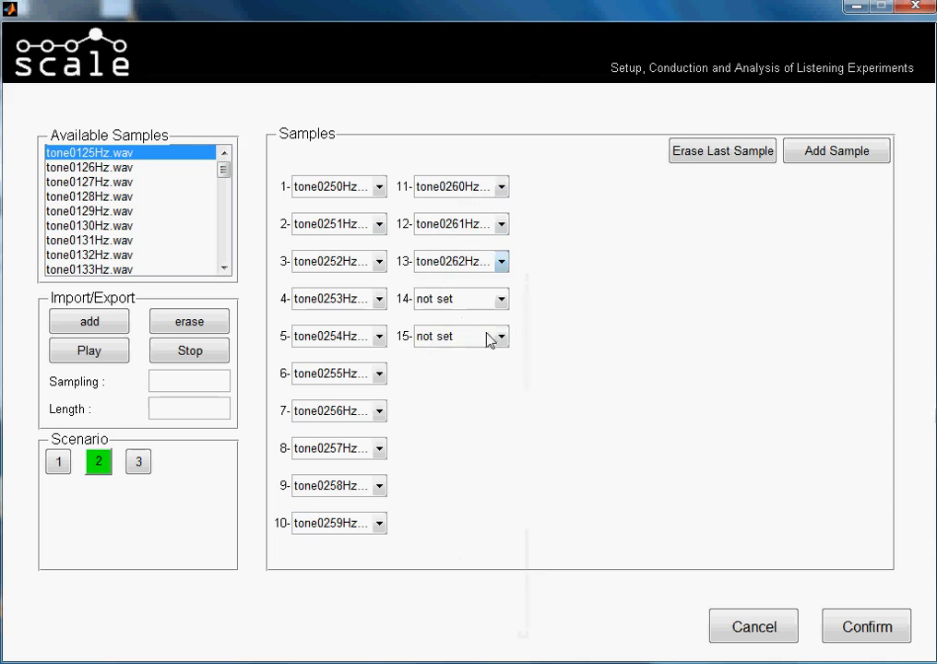
click(501, 298)
scroll(464, 295, down, 5)
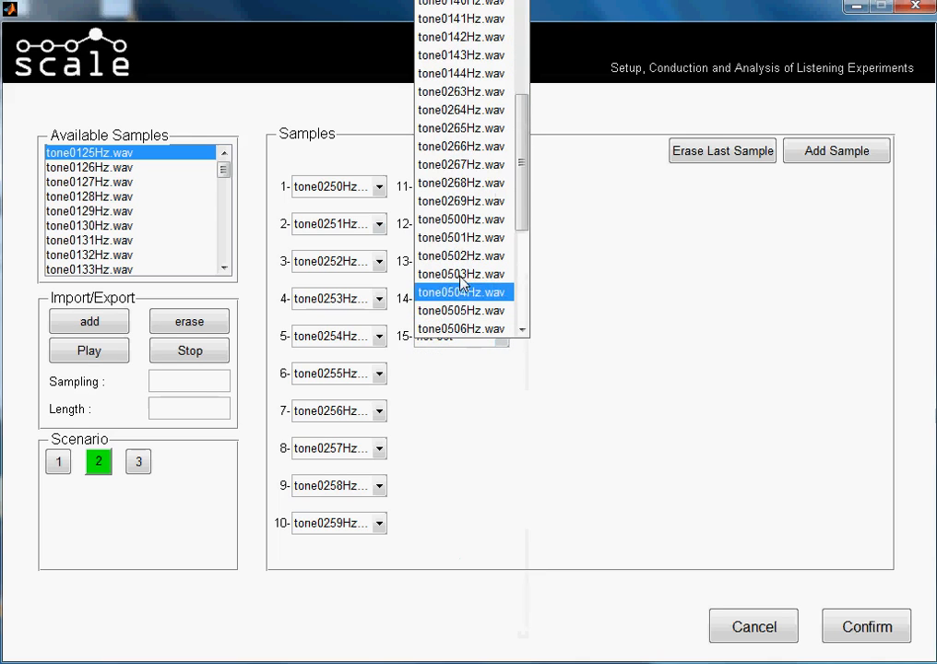
click(479, 91)
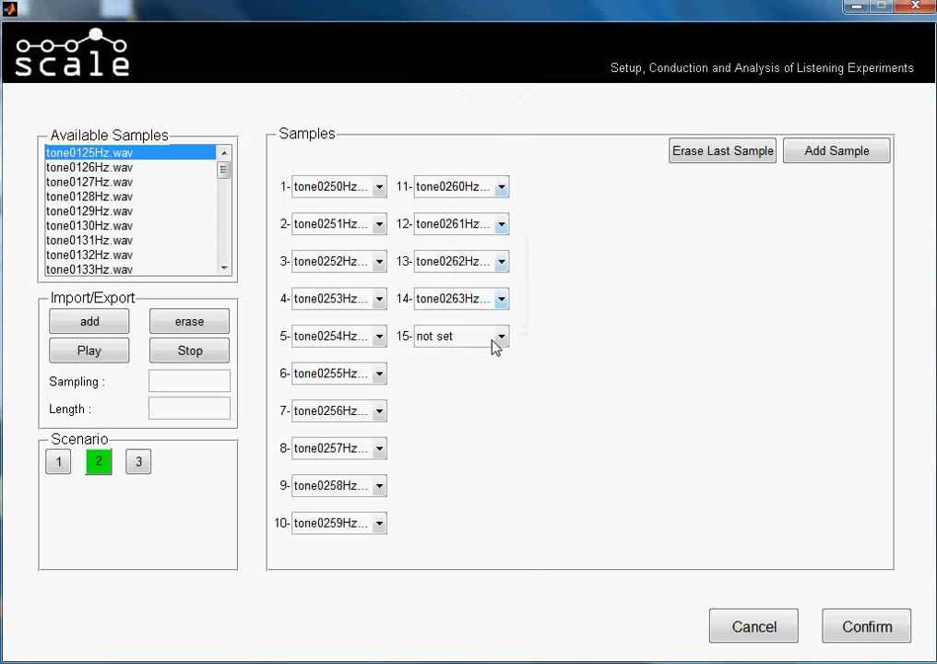
click(502, 340)
scroll(515, 264, down, 6)
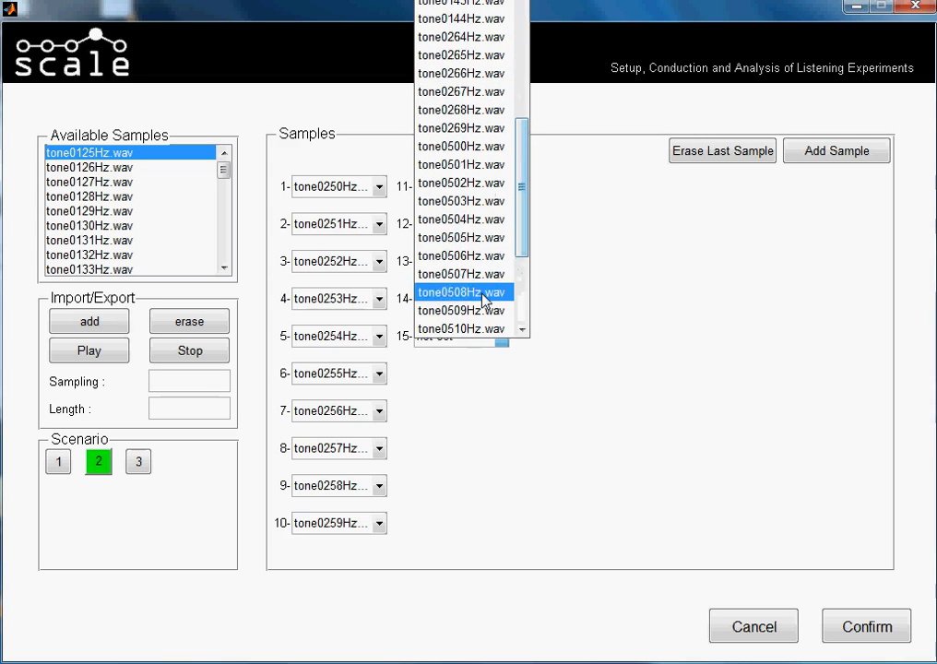
click(482, 40)
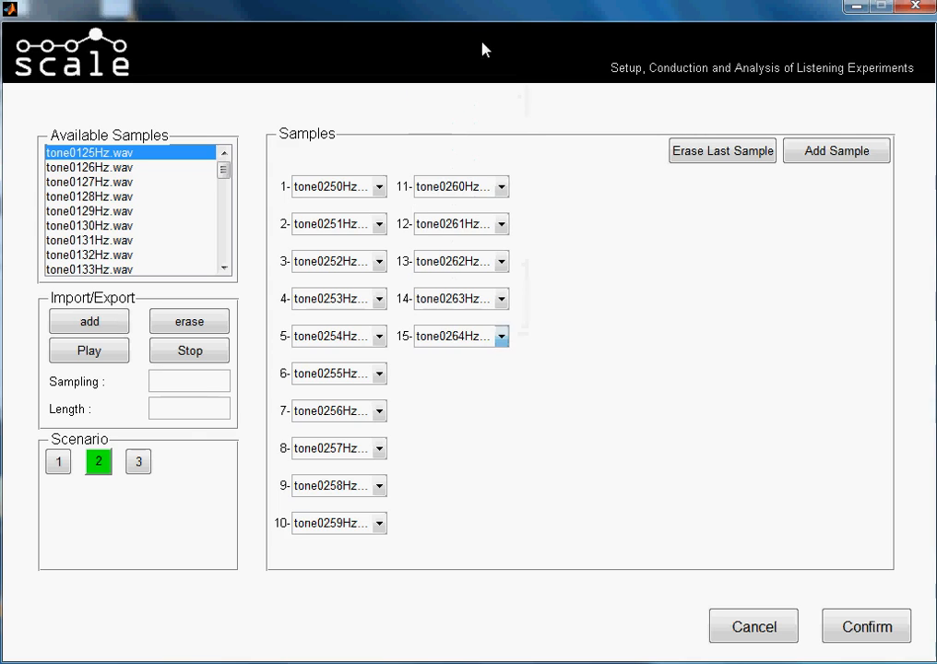
Assign tone0500Hz.wav to sample 1 and tone0501Hz.wav to sample 2 of scenario 3.
click(140, 464)
click(379, 188)
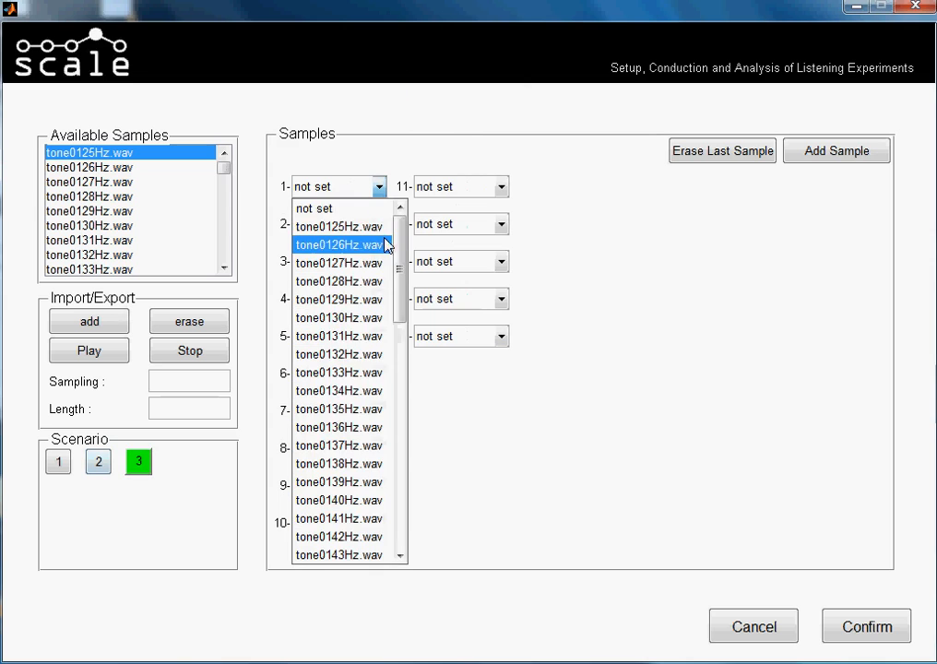
drag(401, 283, 391, 499)
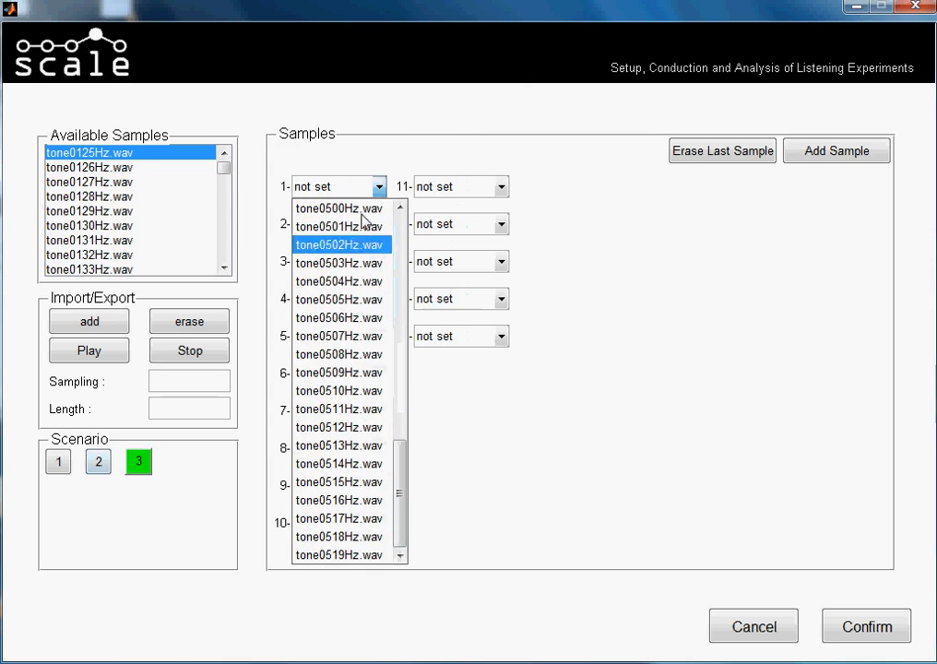
click(364, 208)
click(378, 224)
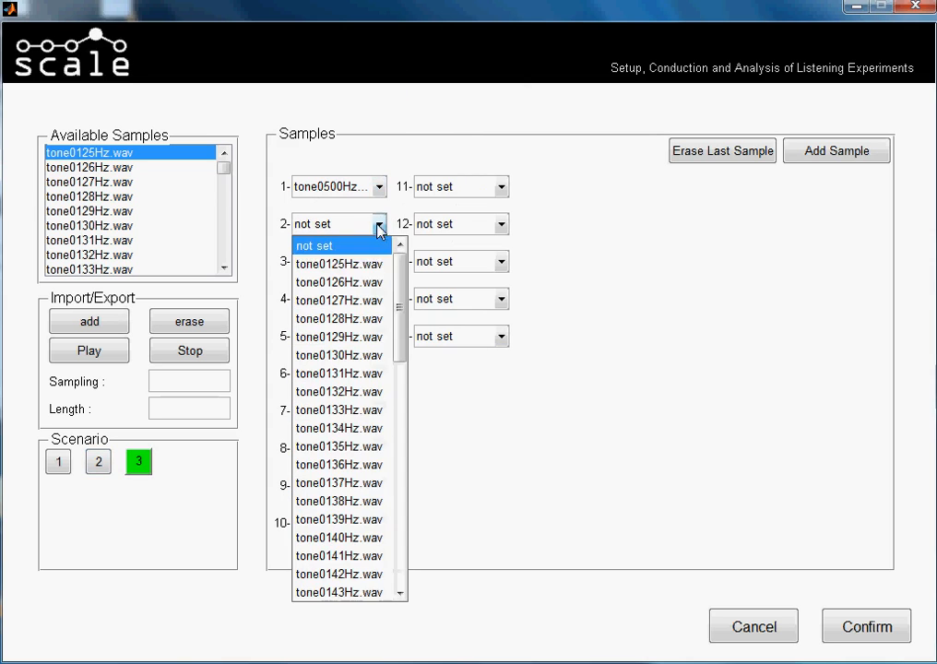
drag(404, 272, 391, 610)
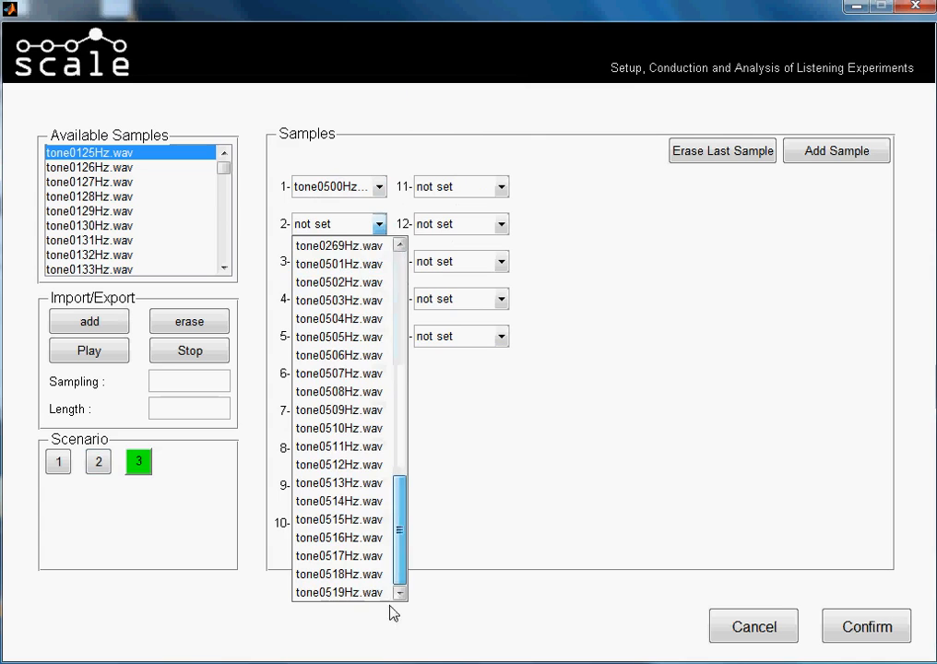
click(359, 265)
Assign tone0502Hz.wav to sample 3 and tone0503Hz.wav to sample 4 of scenario 3.
click(377, 262)
drag(397, 337, 401, 606)
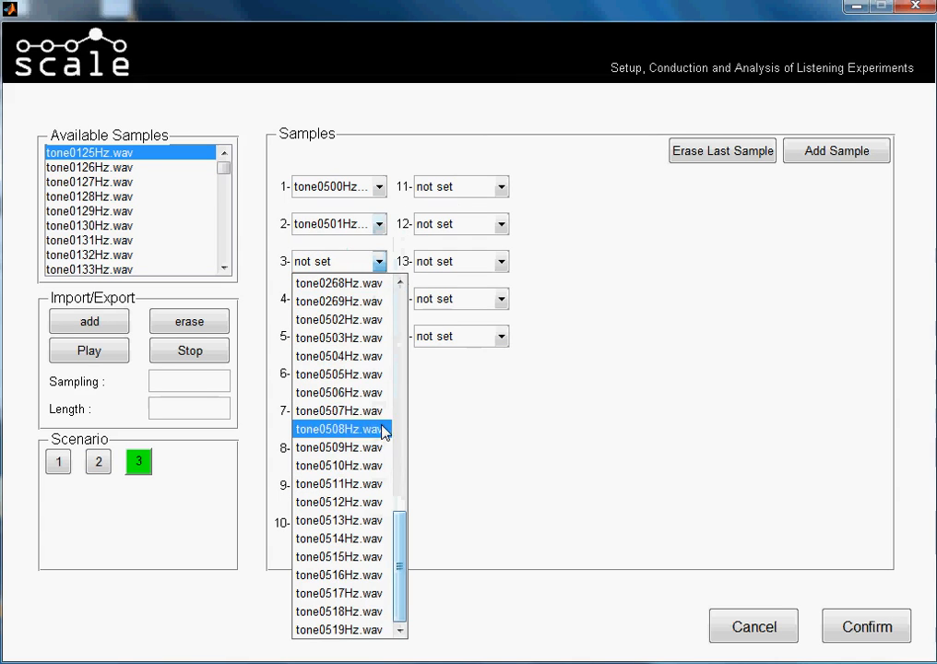
click(366, 323)
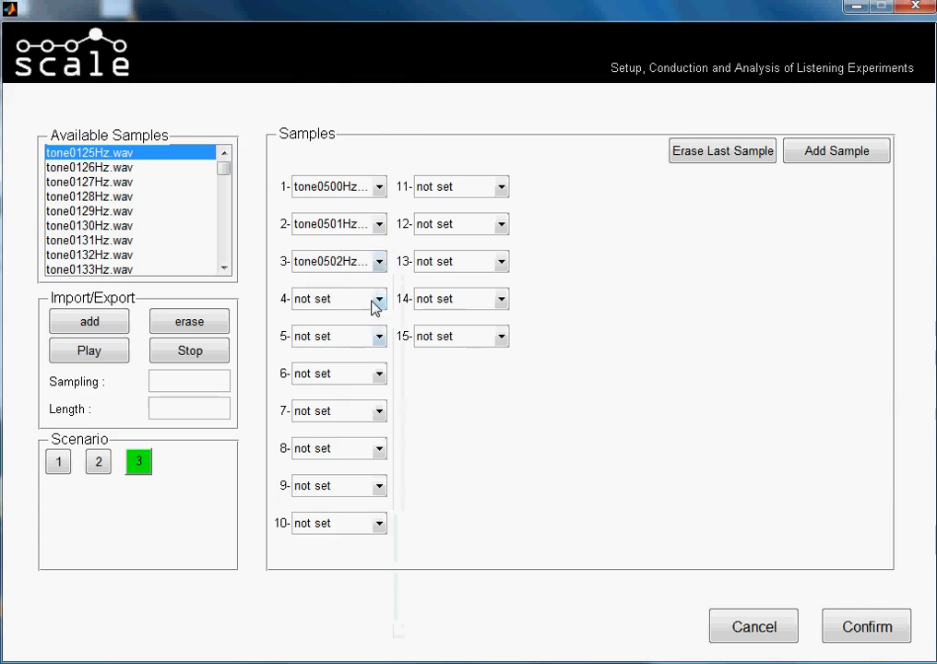
click(378, 299)
drag(407, 73, 404, 338)
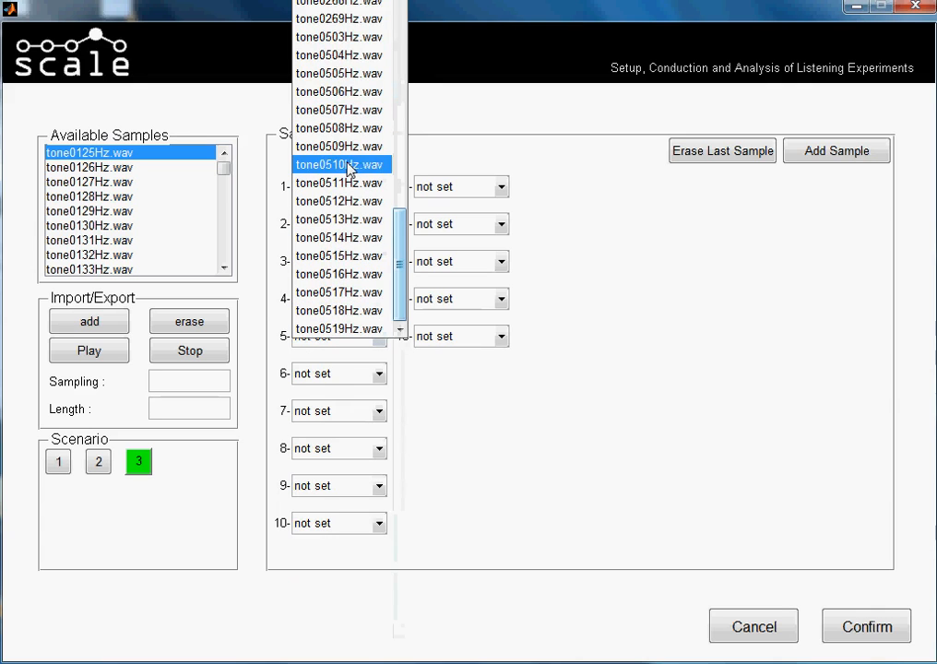
click(364, 37)
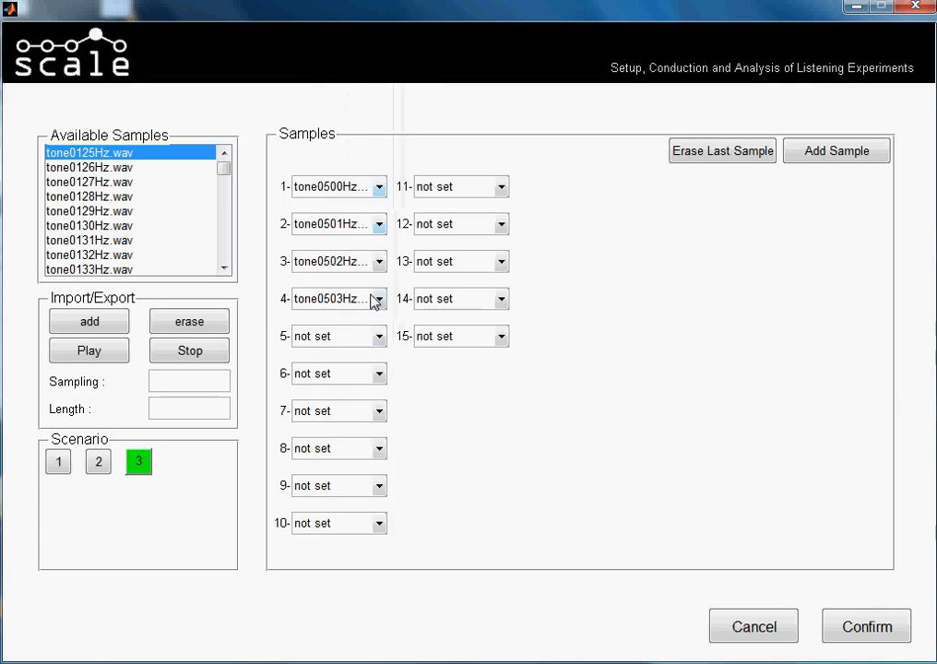
Assign tone0504Hz.wav to sample 5 and tone0505Hz.wav to sample 6 of scenario 3.
click(378, 335)
drag(408, 91, 398, 313)
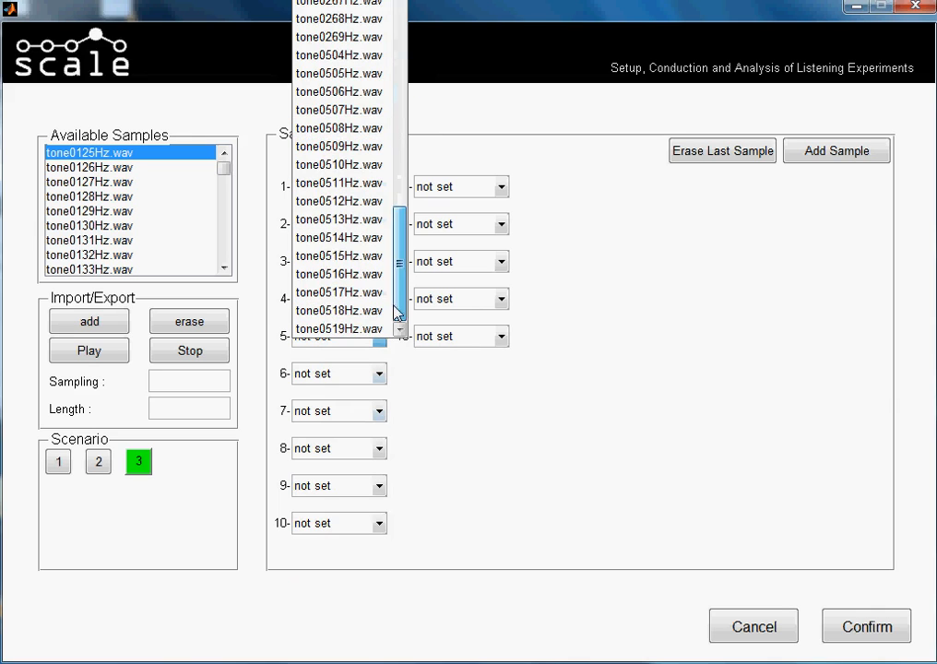
click(343, 55)
click(381, 374)
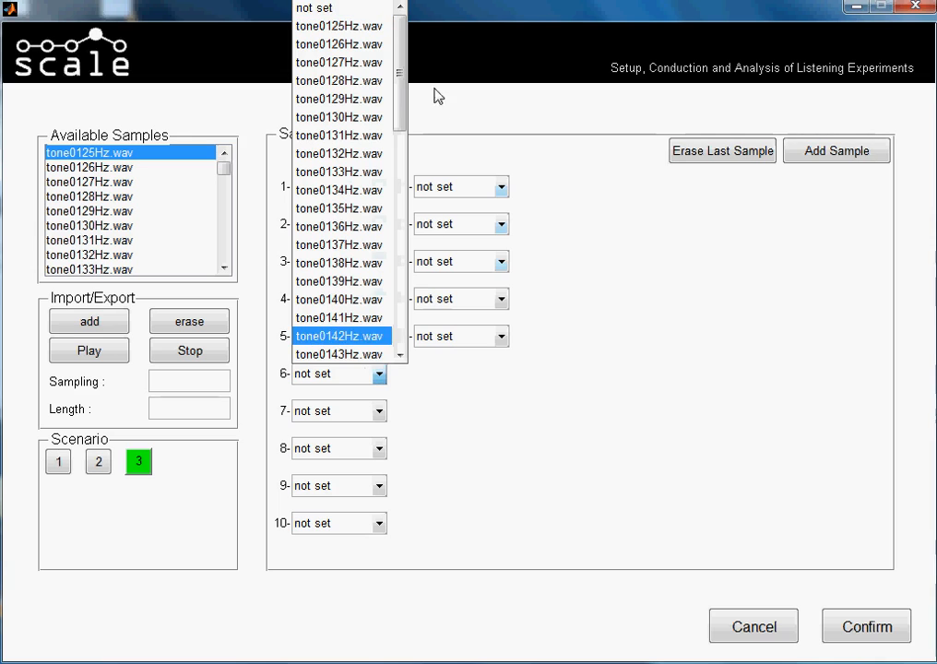
drag(404, 90, 410, 309)
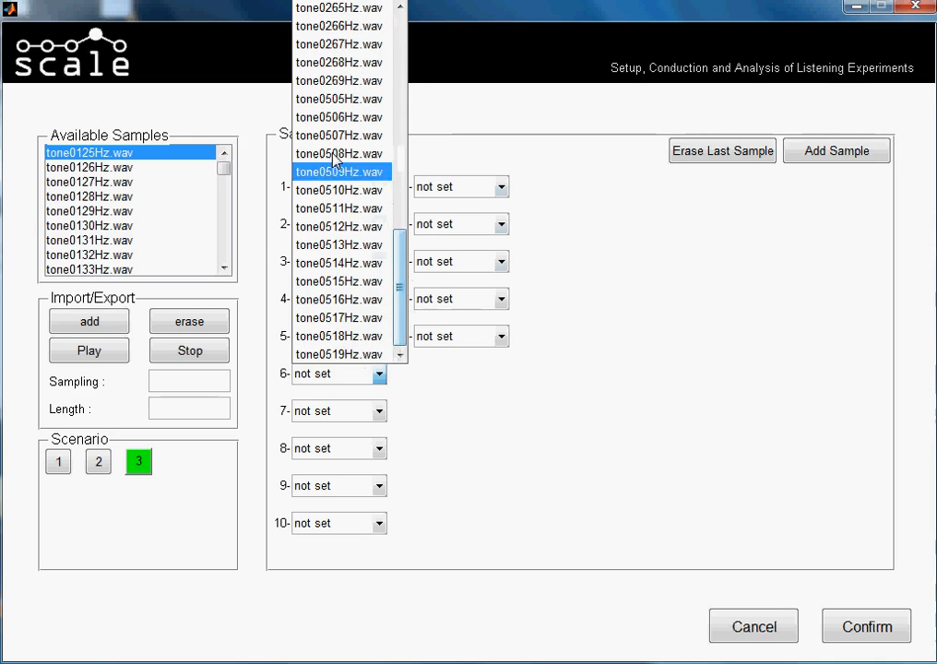
click(346, 99)
Assign tone0506Hz.wav to sample 7 and tone0507Hz.wav to sample 8 of scenario 3.
click(379, 411)
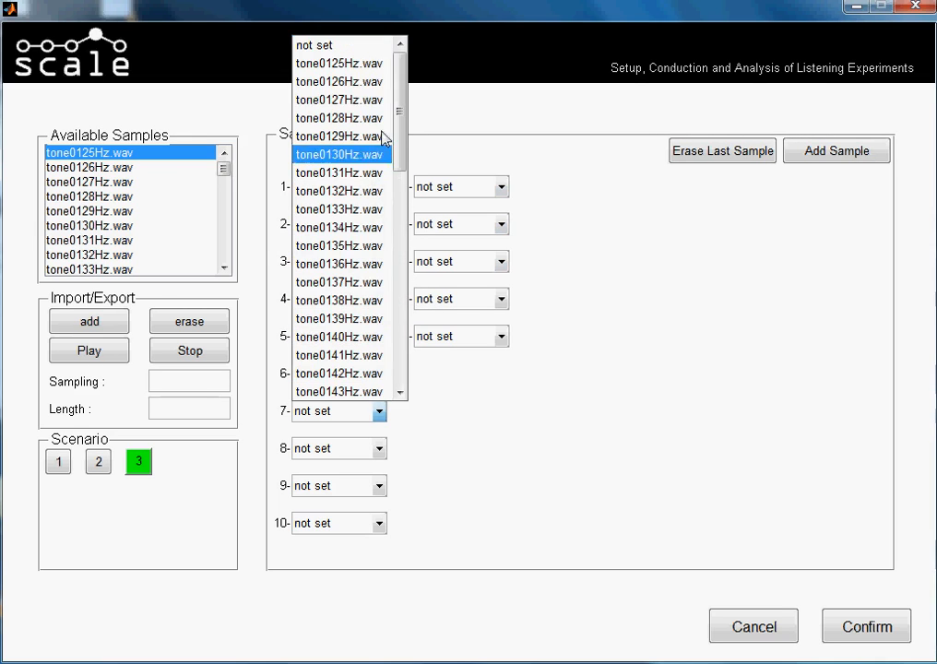
drag(399, 111, 367, 355)
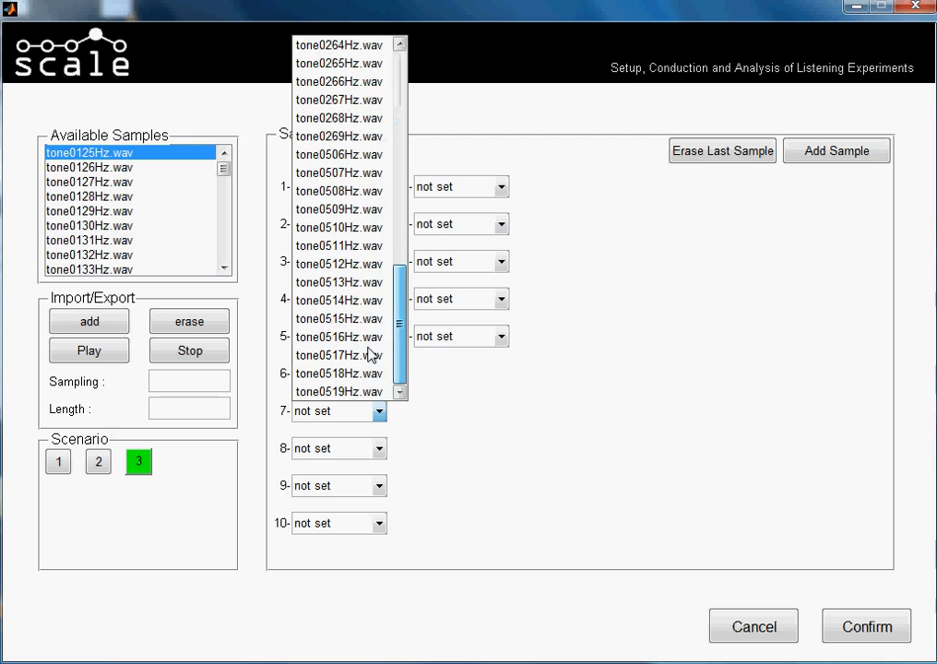
click(366, 154)
click(378, 448)
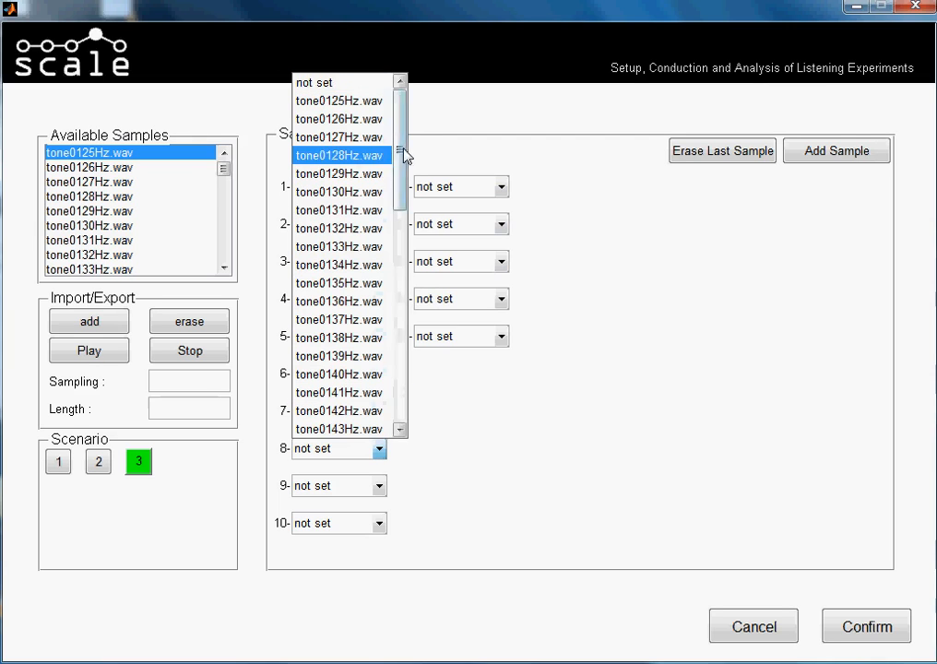
drag(402, 153, 404, 419)
click(389, 210)
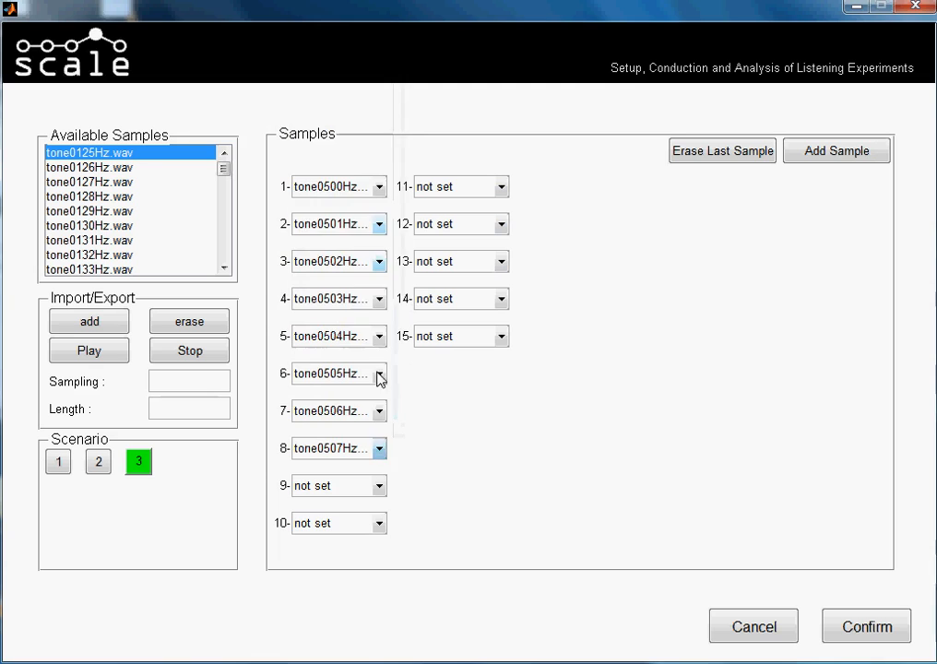
Assign tone0508Hz.wav to sample 9 and tone0509Hz.wav to sample 10 of scenario 3.
click(380, 490)
drag(405, 210, 399, 426)
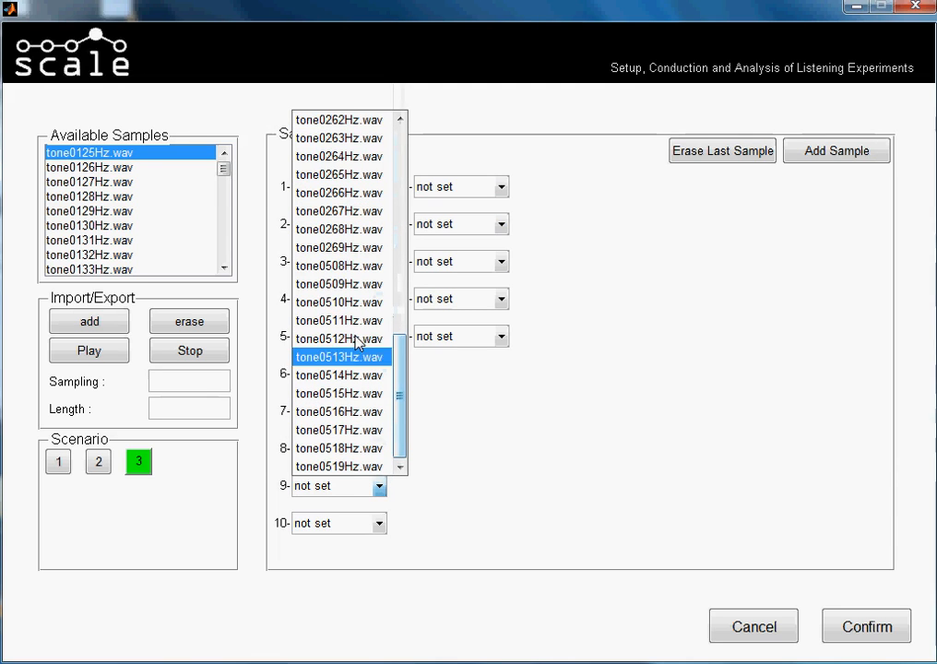
click(358, 266)
click(378, 525)
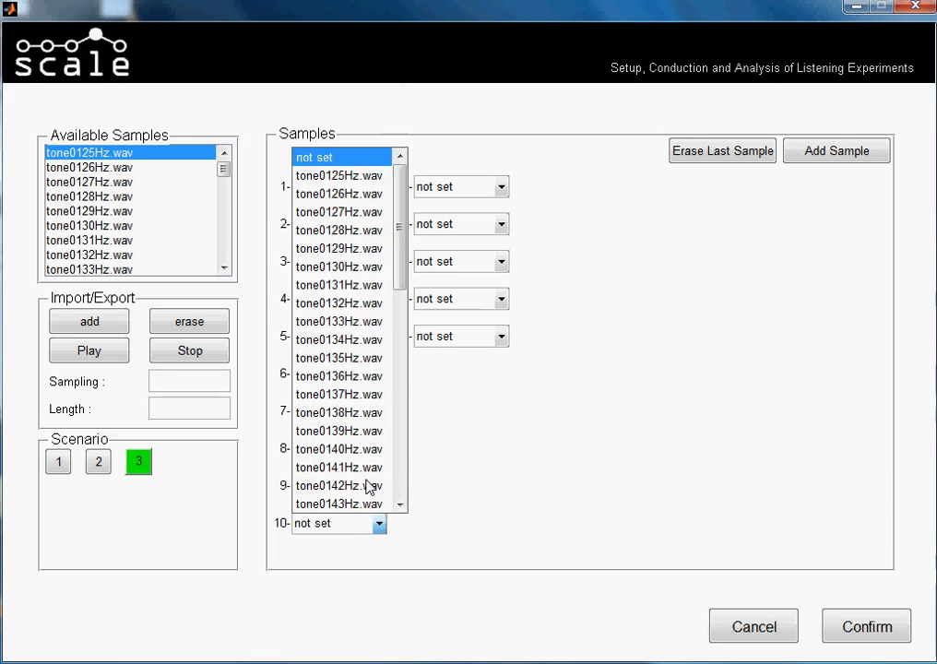
drag(397, 209, 395, 419)
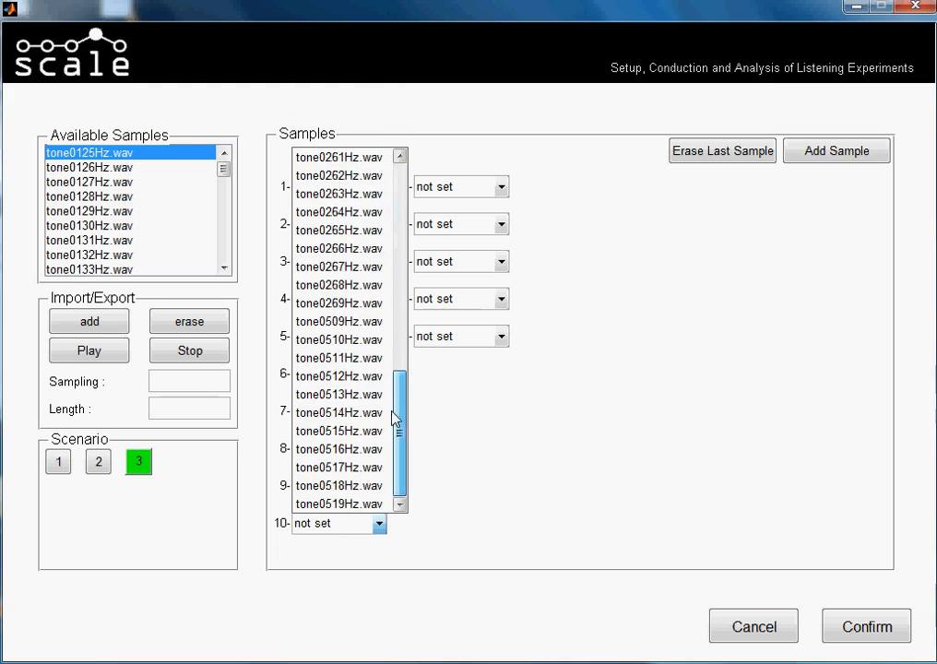
click(385, 320)
Assign tone0510Hz.wav to sample 11 and tone0511Hz.wav to sample 12 of scenario 3.
click(501, 188)
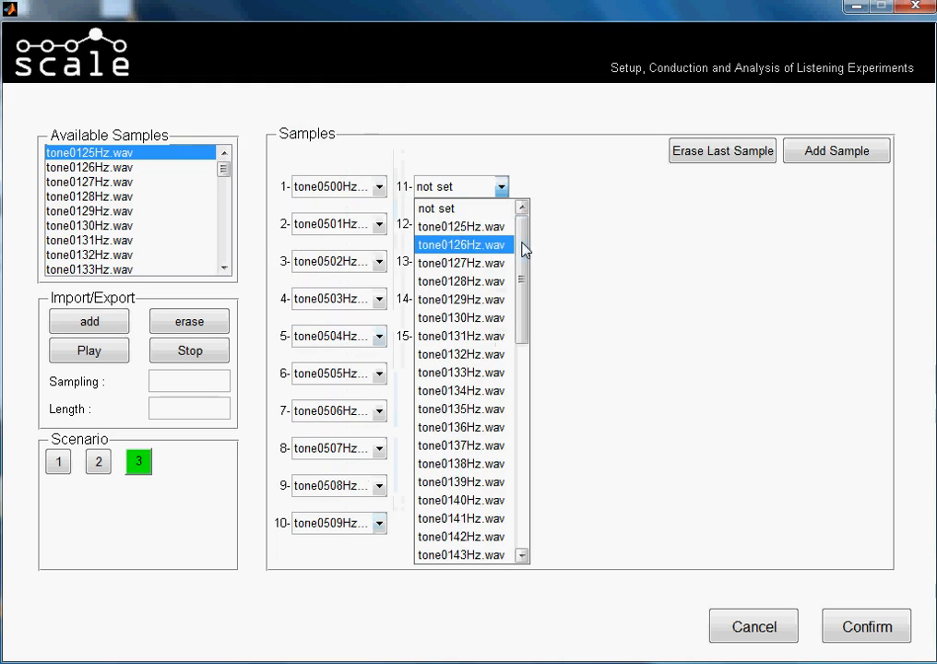
drag(523, 247, 512, 483)
click(502, 396)
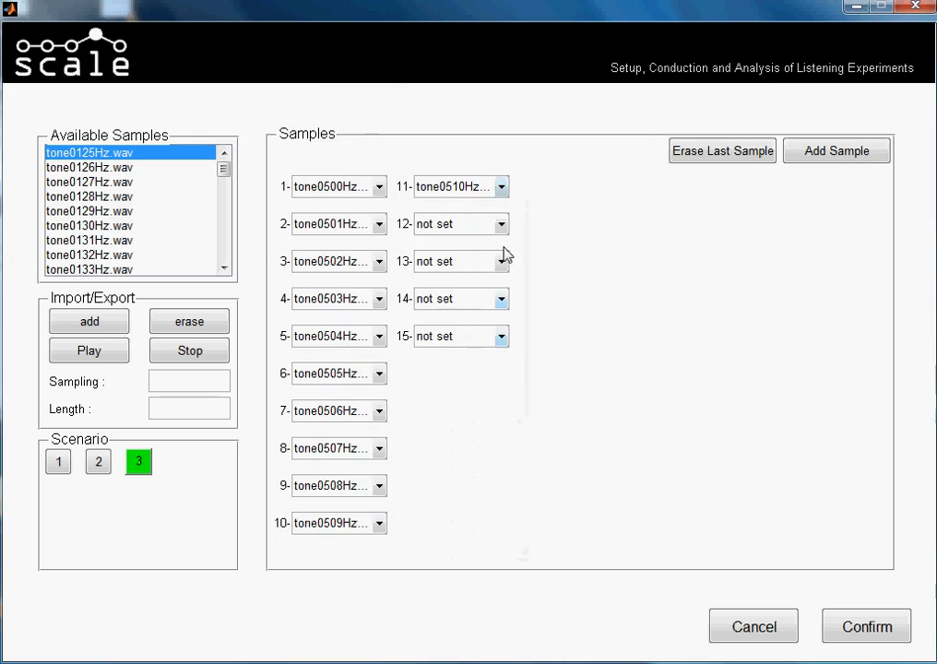
click(502, 223)
drag(523, 278, 507, 490)
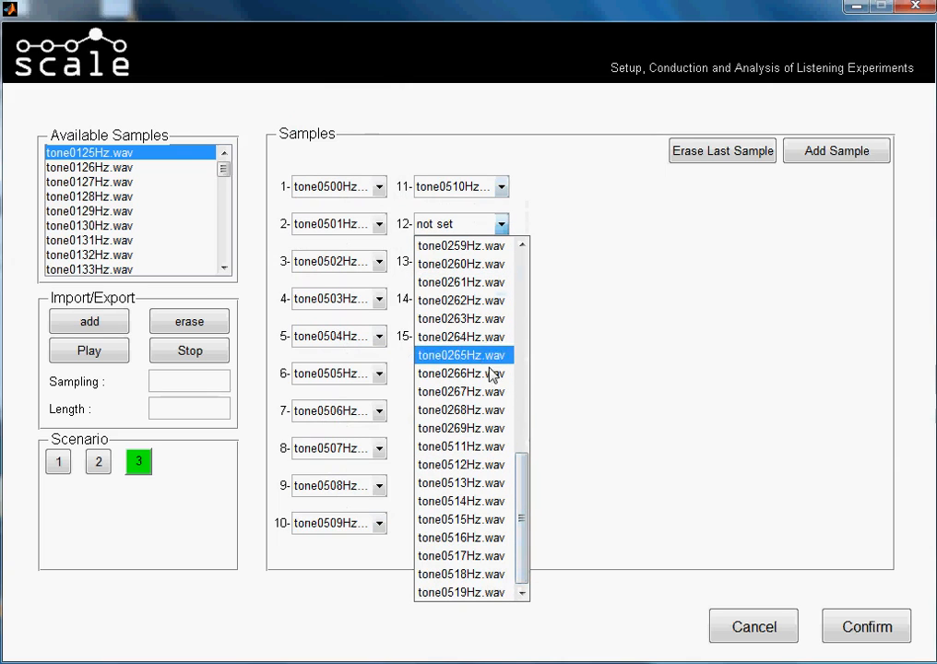
click(489, 445)
Assign tone0512Hz.wav to sample 13 and tone0513Hz.wav to sample 14 of scenario 3.
click(502, 262)
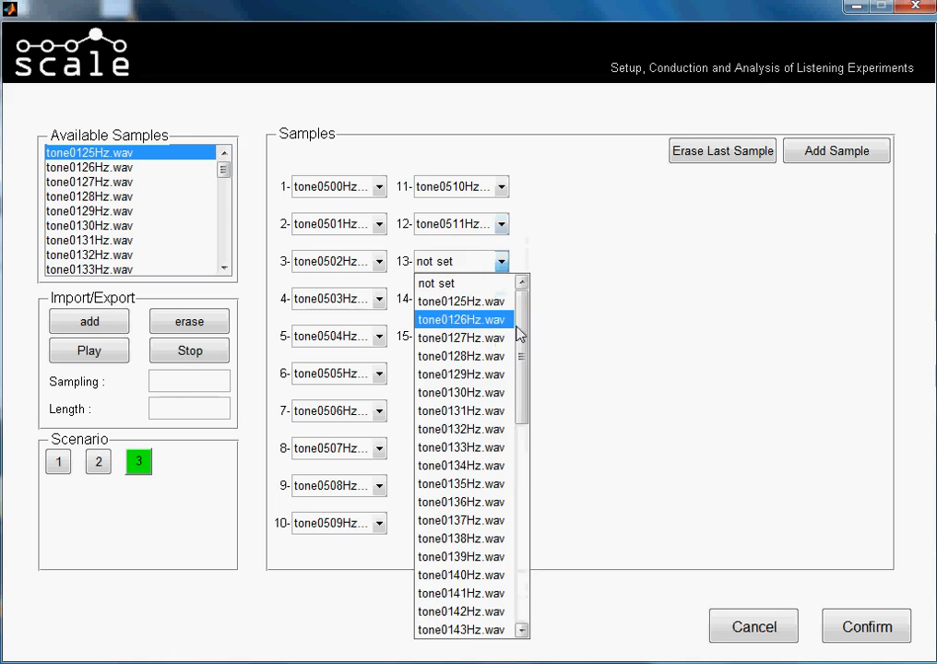
drag(522, 326, 518, 538)
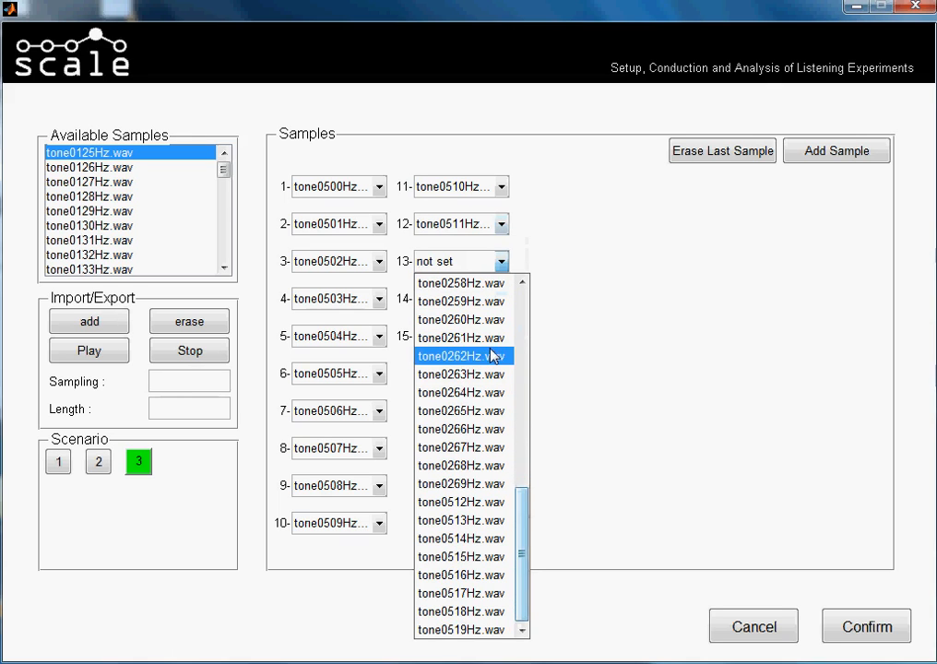
click(487, 501)
click(503, 302)
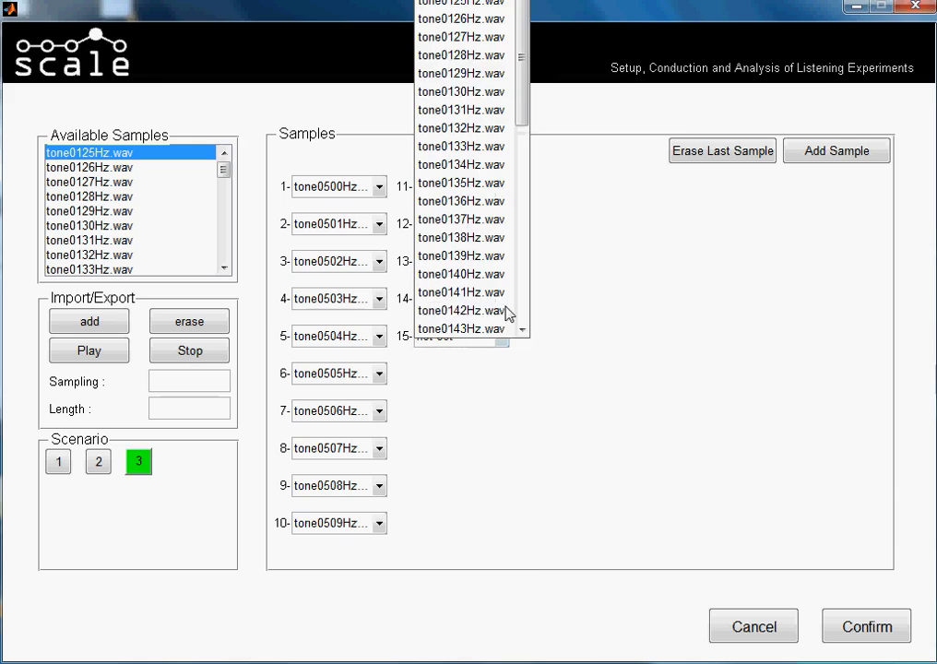
click(483, 262)
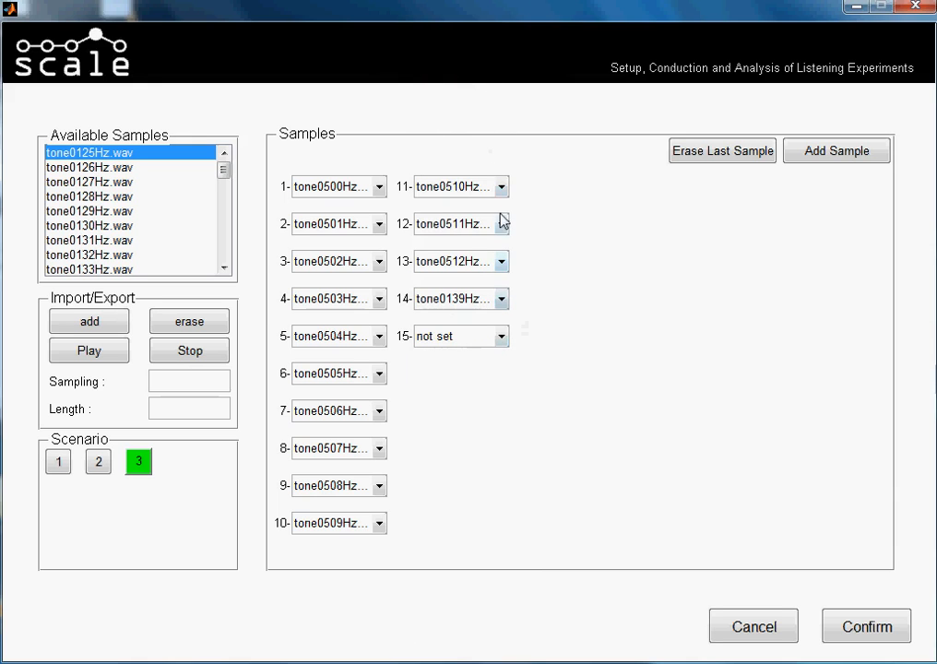
click(487, 298)
drag(522, 97, 509, 303)
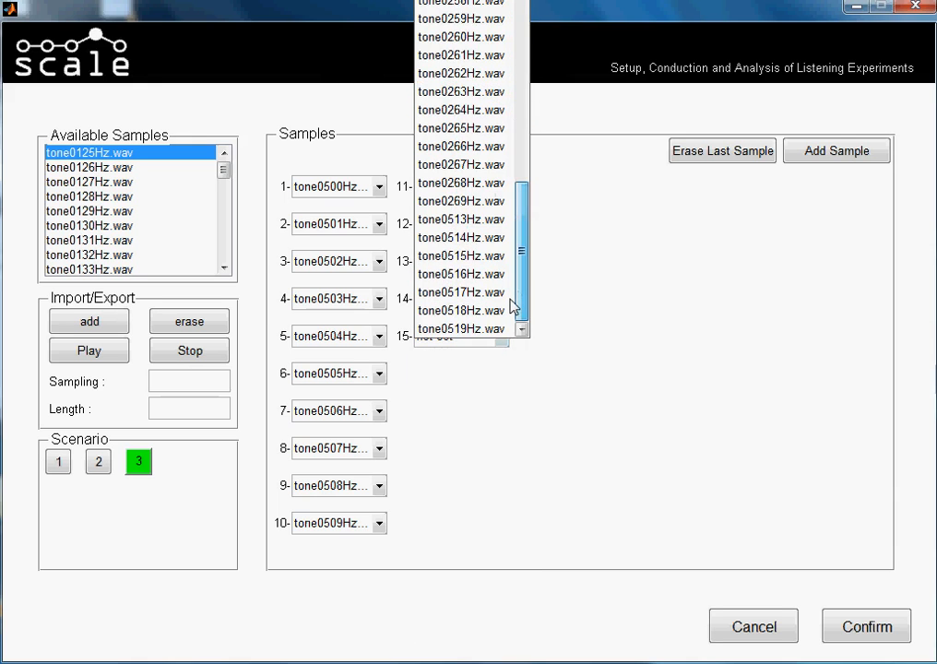
click(503, 224)
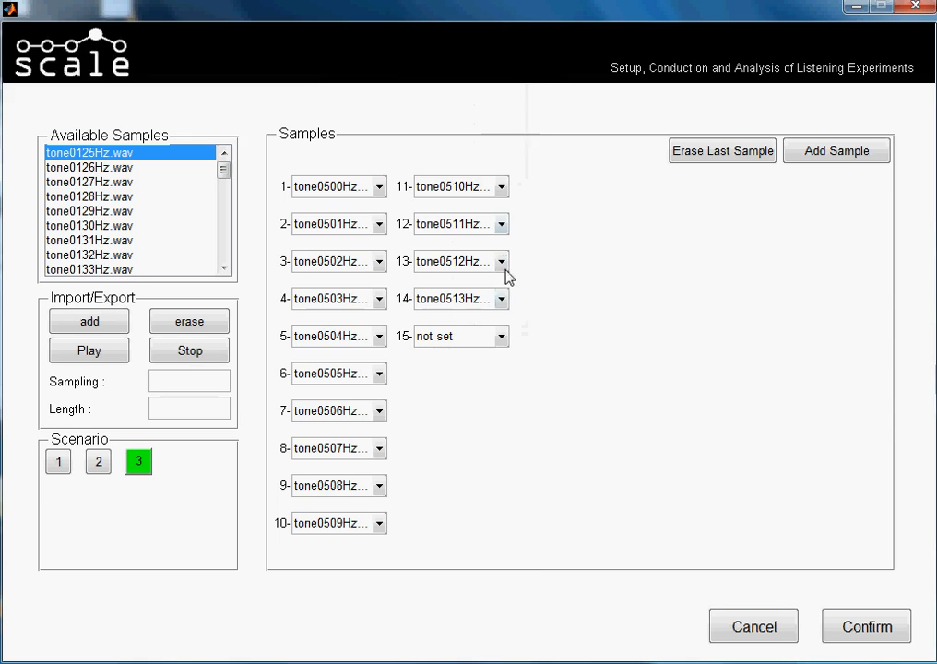
Assign tone0514Hz.wav to sample 15 of scenario 3 and confirm the sample setup for the test.
click(503, 338)
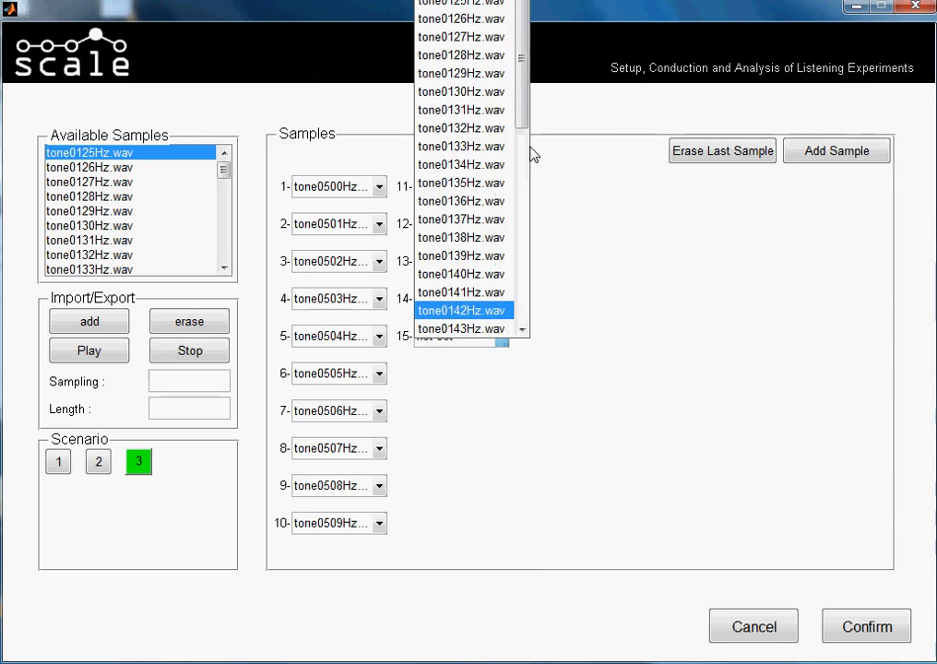
click(577, 322)
click(502, 337)
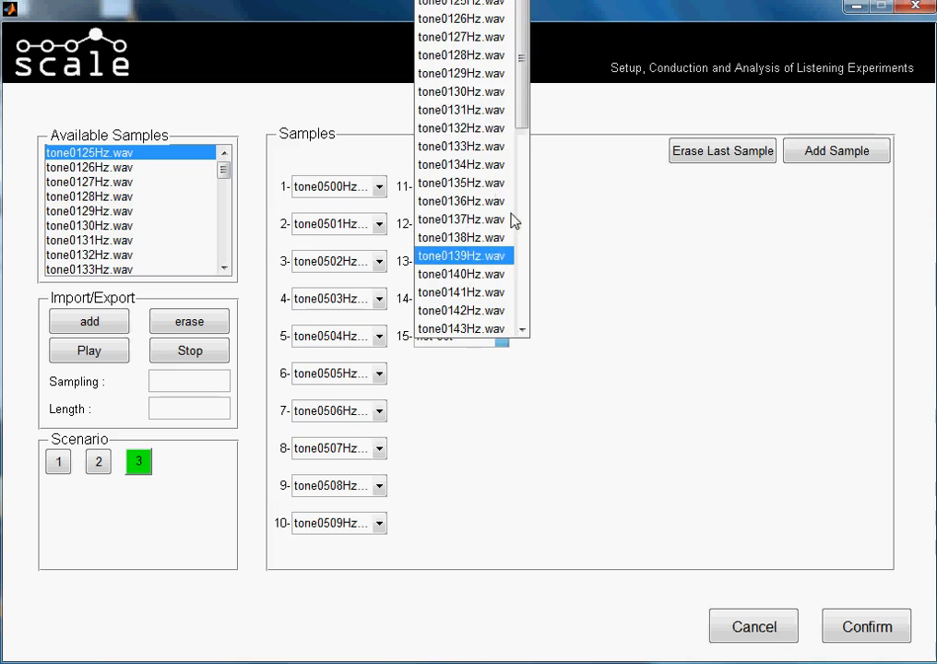
drag(527, 92, 522, 325)
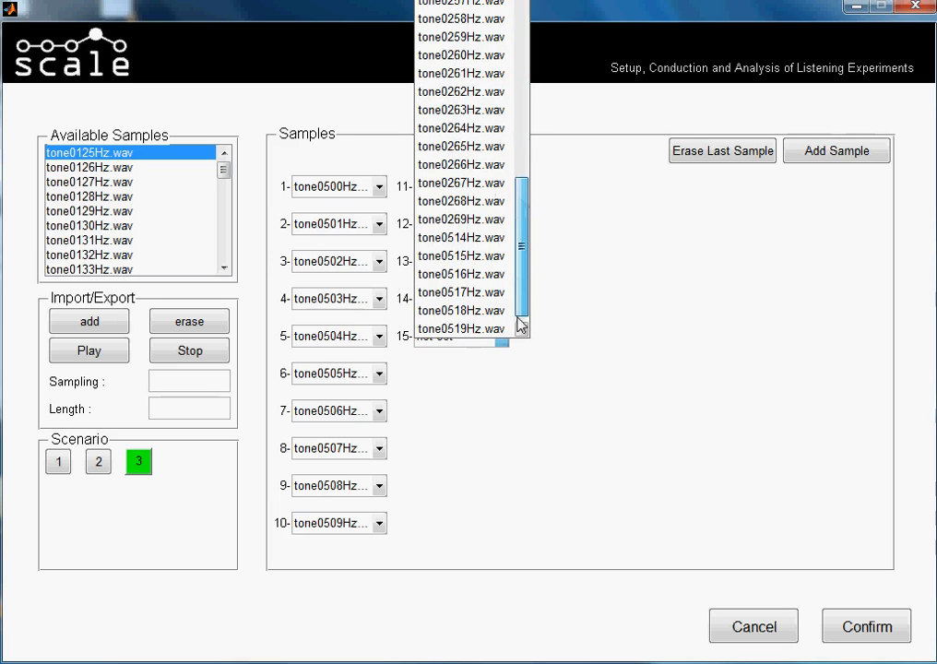
click(473, 237)
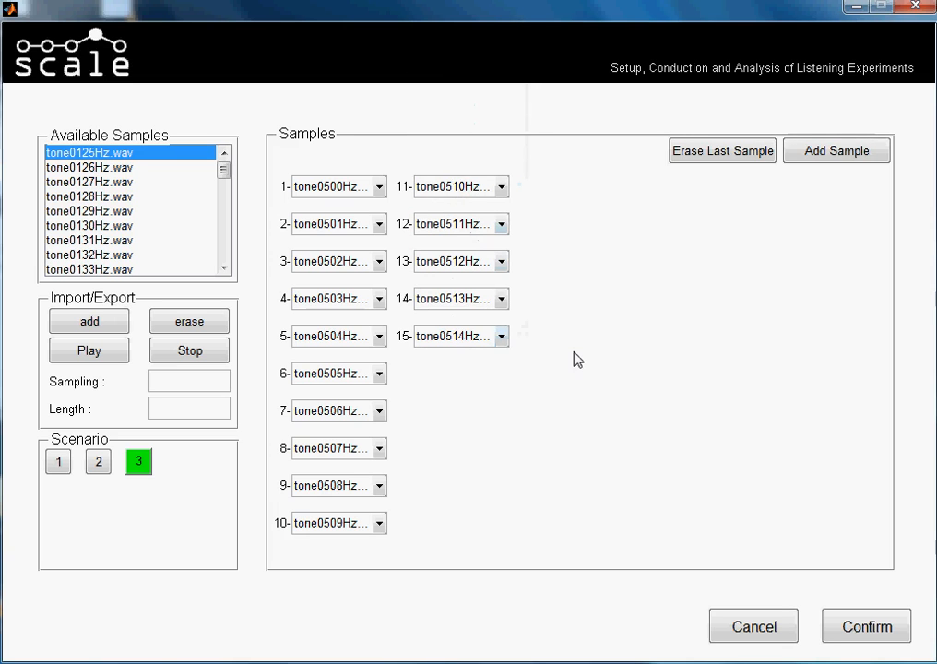
click(834, 626)
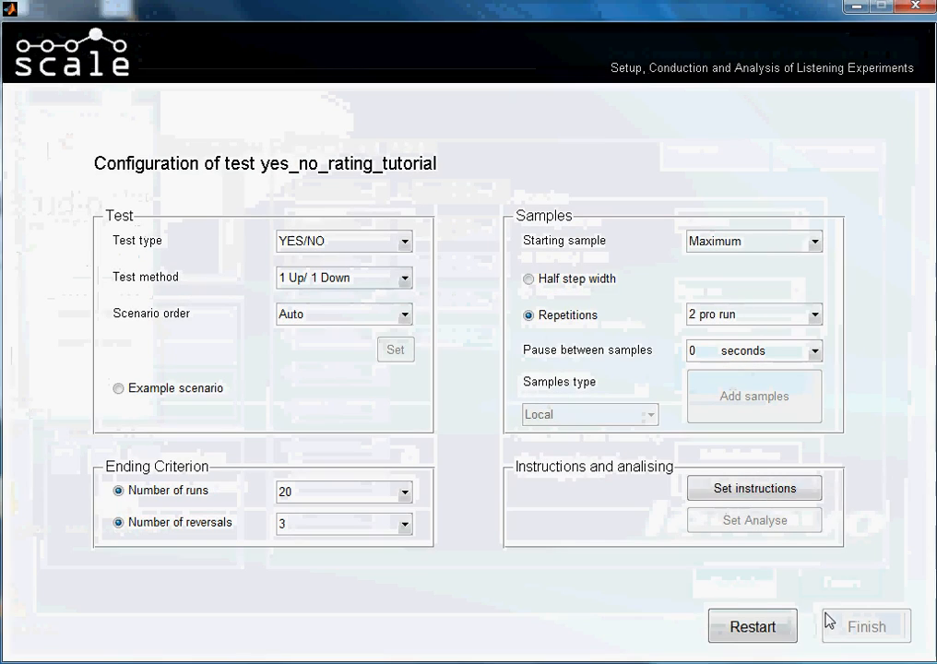
Open the test's instructions setup and begin the general instructions with "Please make the following test".
click(754, 490)
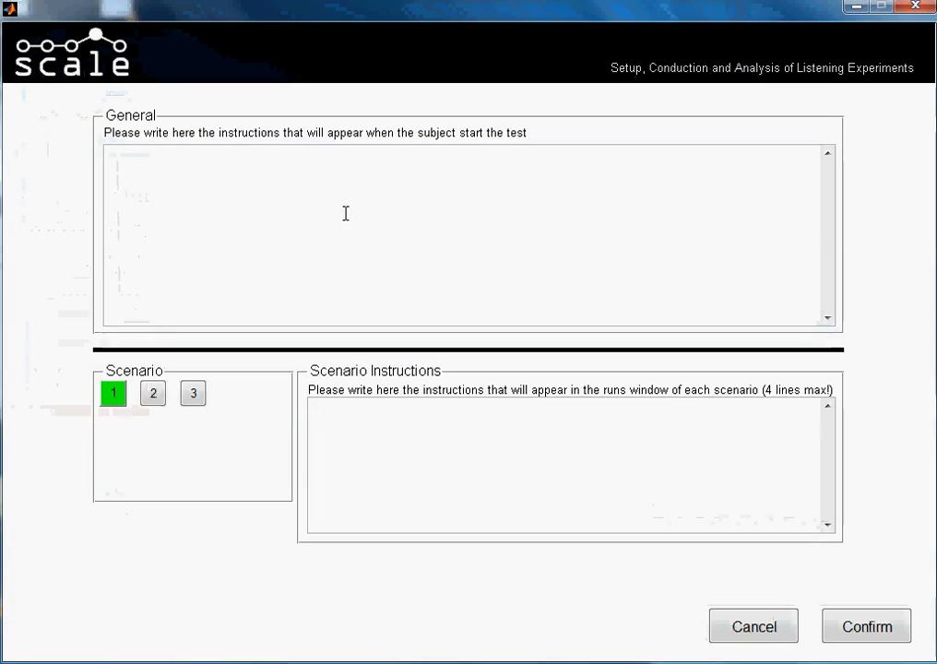
click(371, 168)
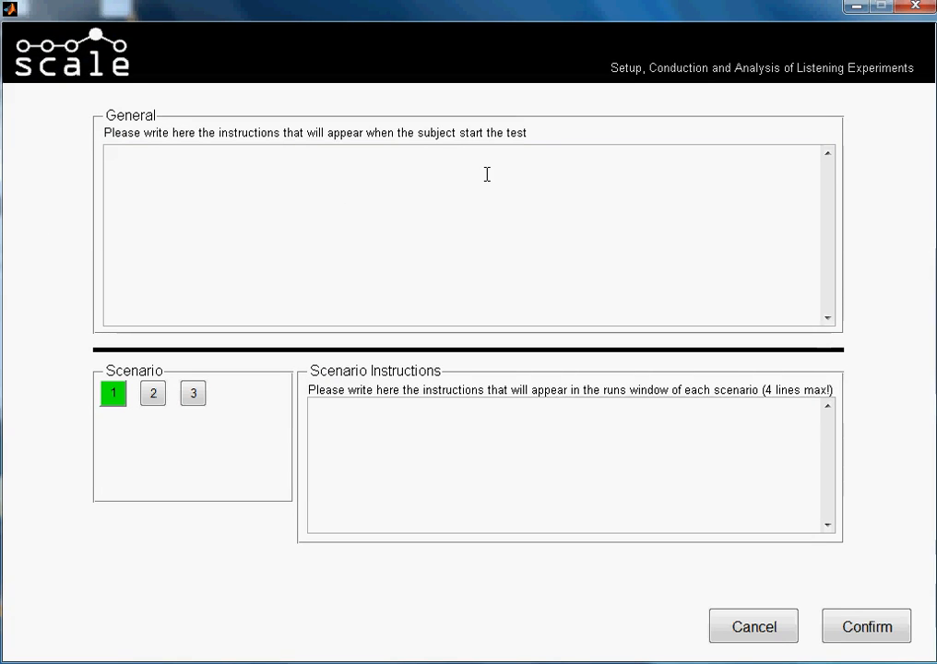
text(PLease make the fo)
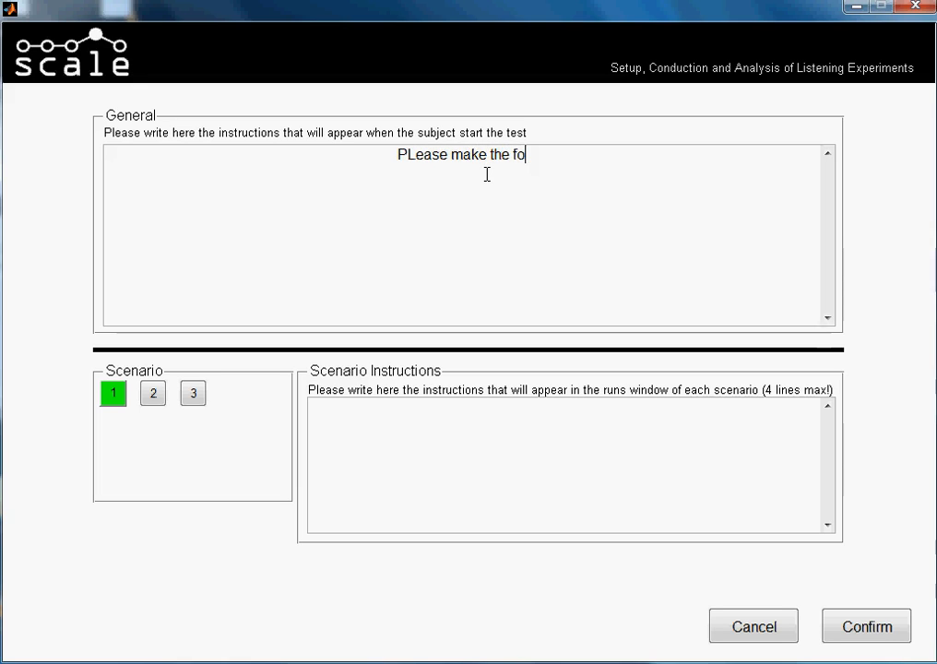
text(llowing ta)
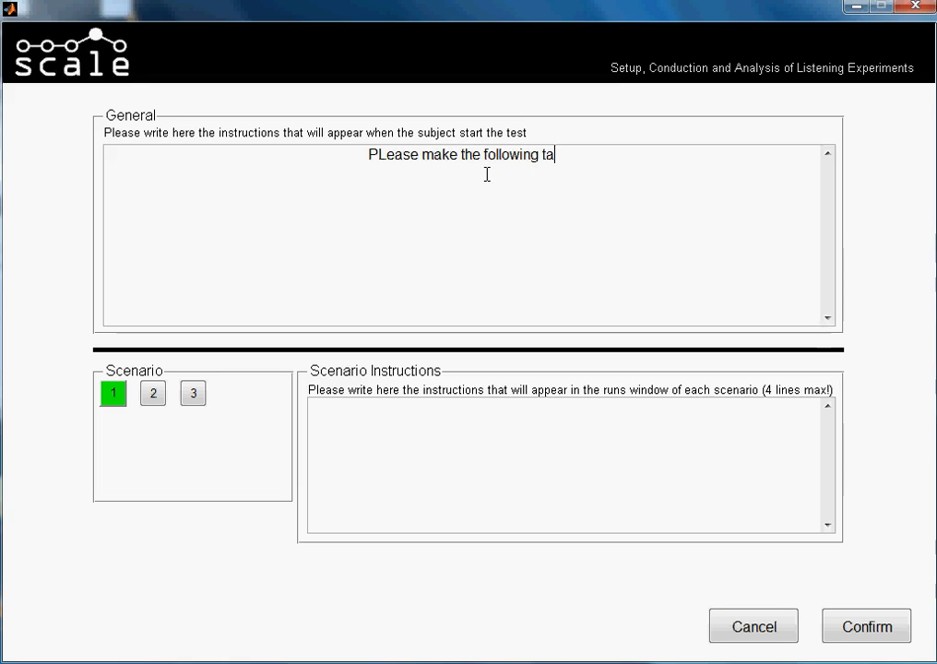
key(BackSpace)
text(est)
click(378, 155)
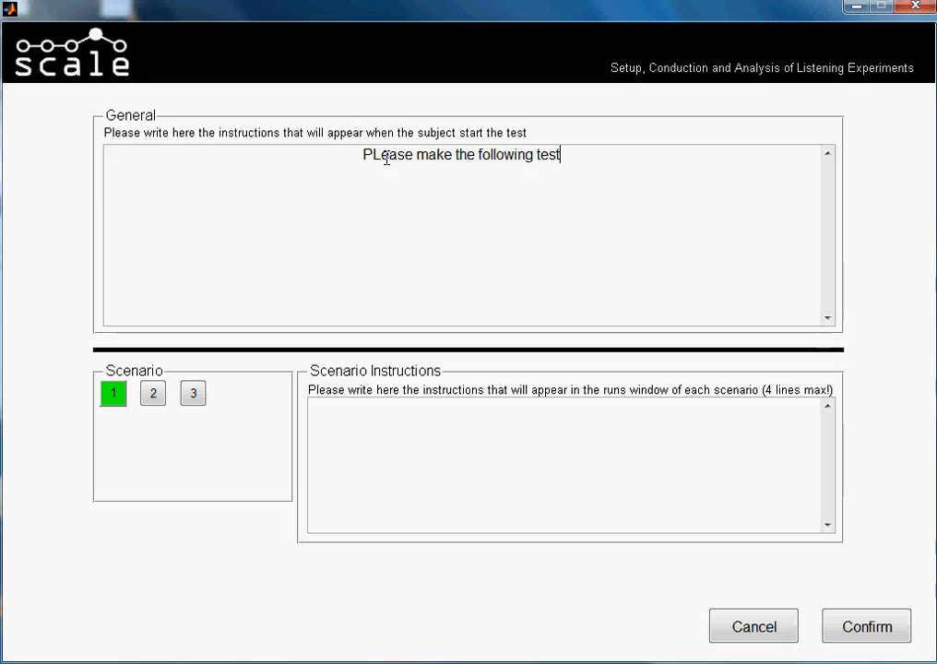
key(BackSpace)
text(l)
click(578, 155)
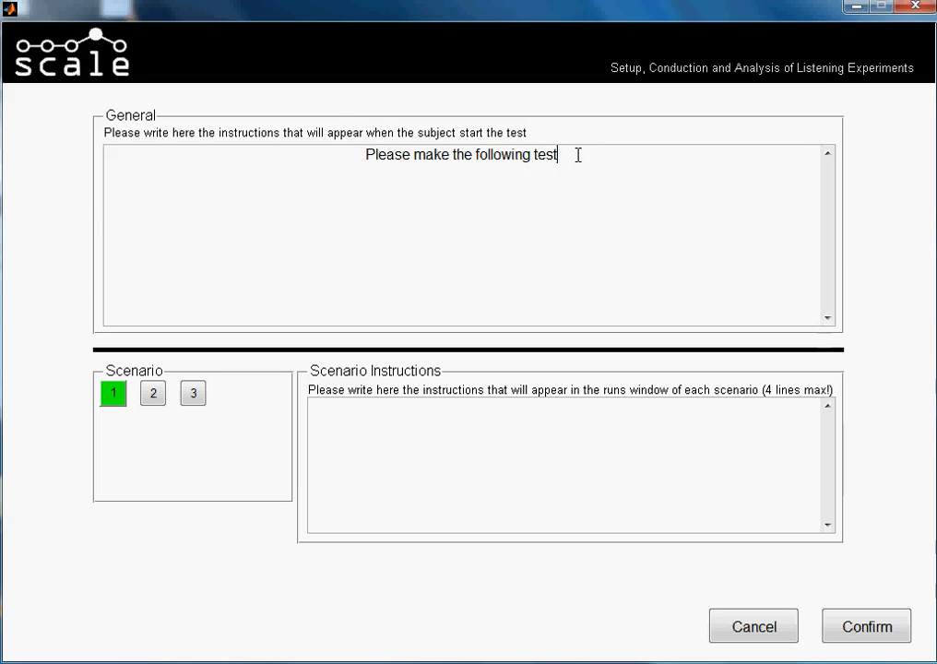
Complete the general instructions by appending ". Thank you for your participation.".
text(. Thank )
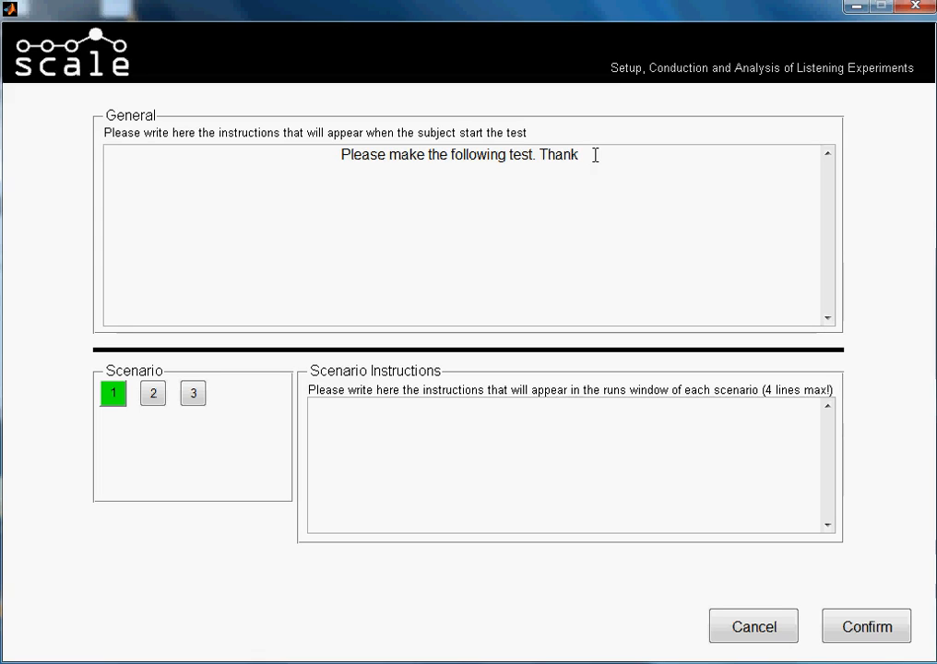
text(you)
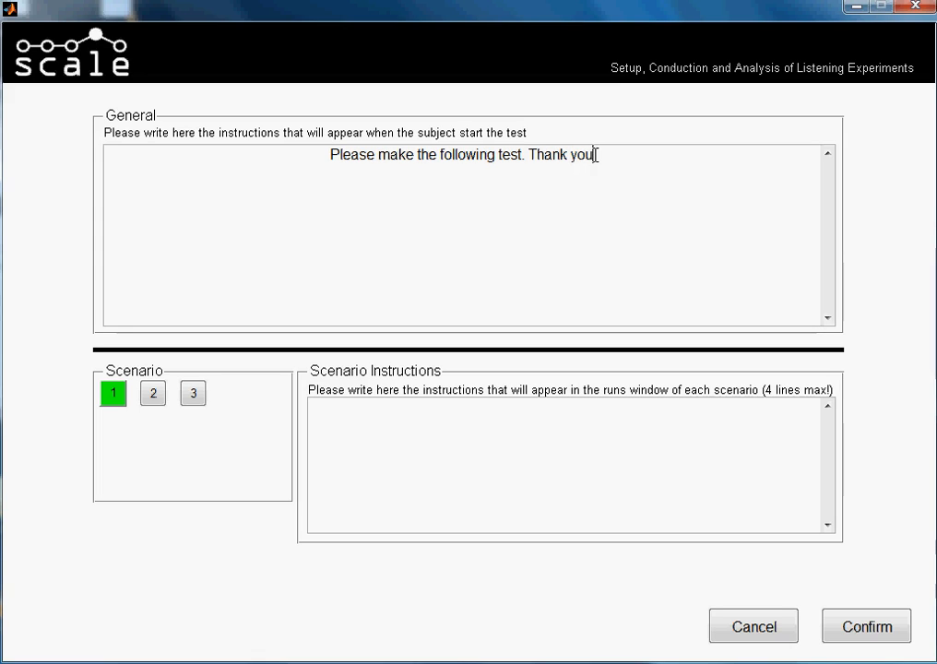
text( for yo)
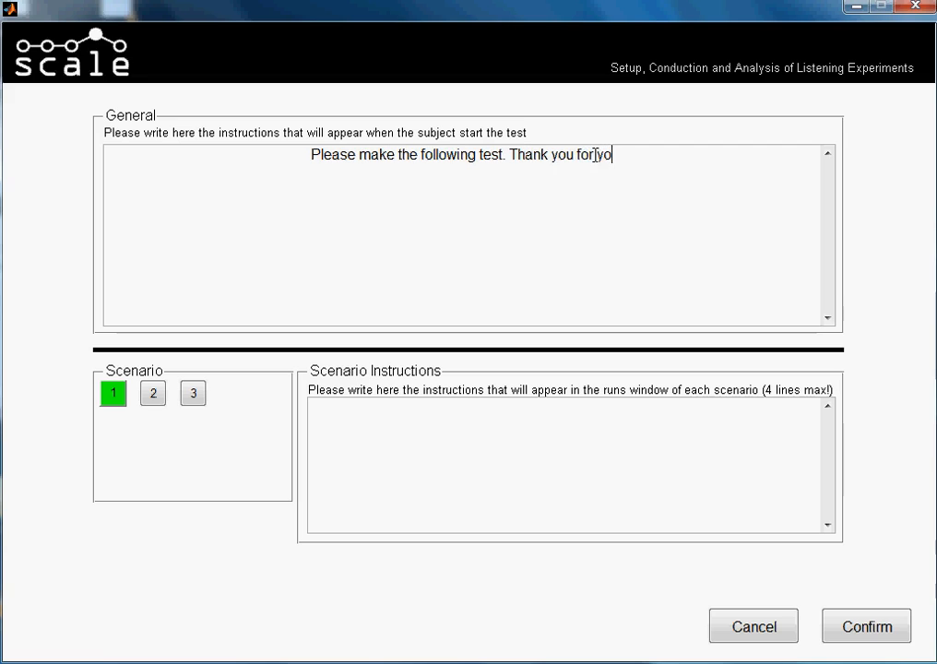
text(ur participation.)
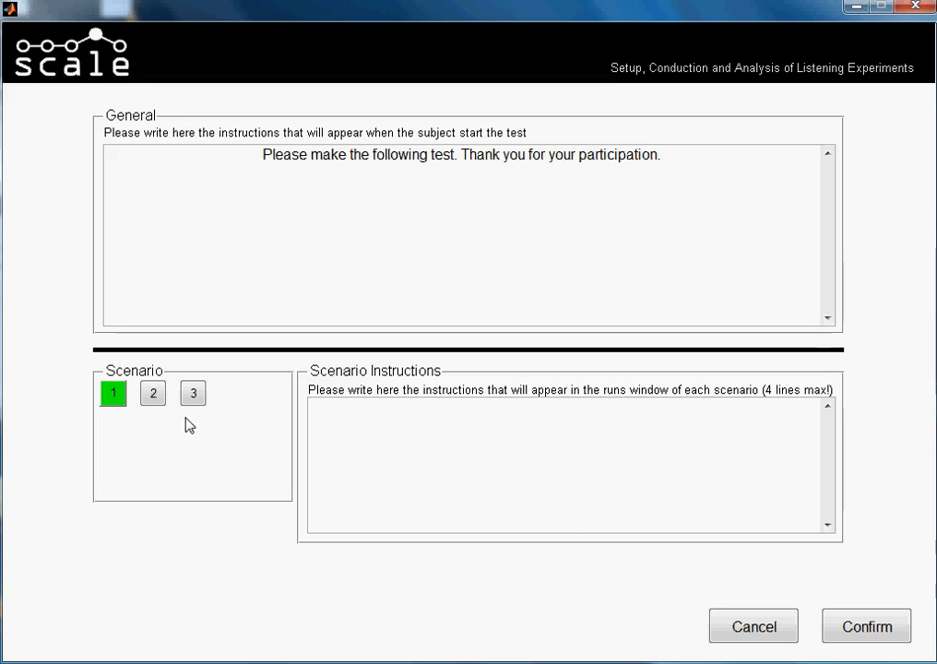
click(153, 393)
click(193, 392)
click(153, 393)
click(113, 392)
Write "Did you find any difference between the samples played?" as the first instruction line of scenario 1.
click(559, 423)
text(you find any difference)
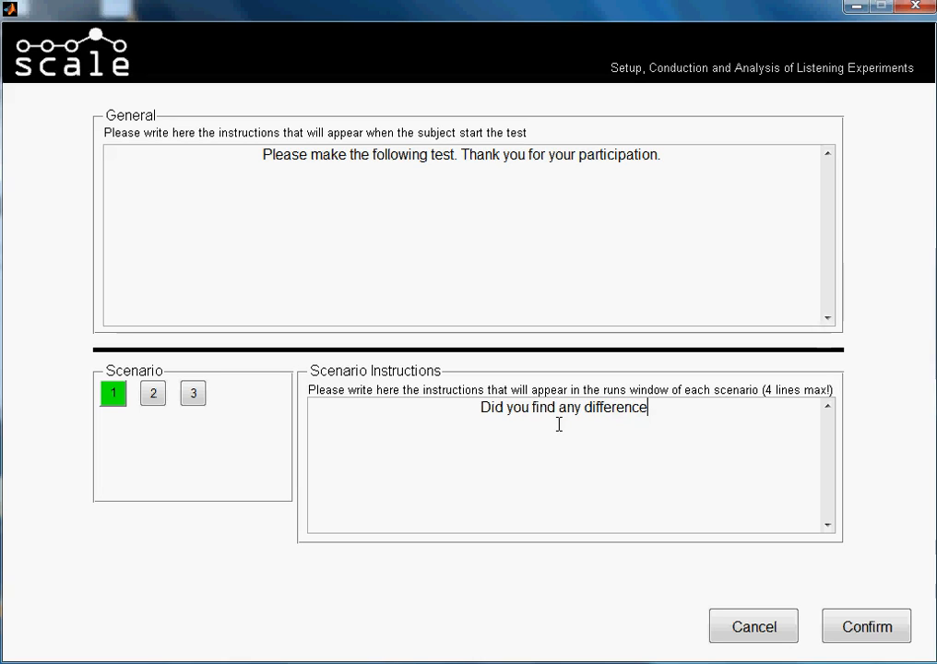
text( between)
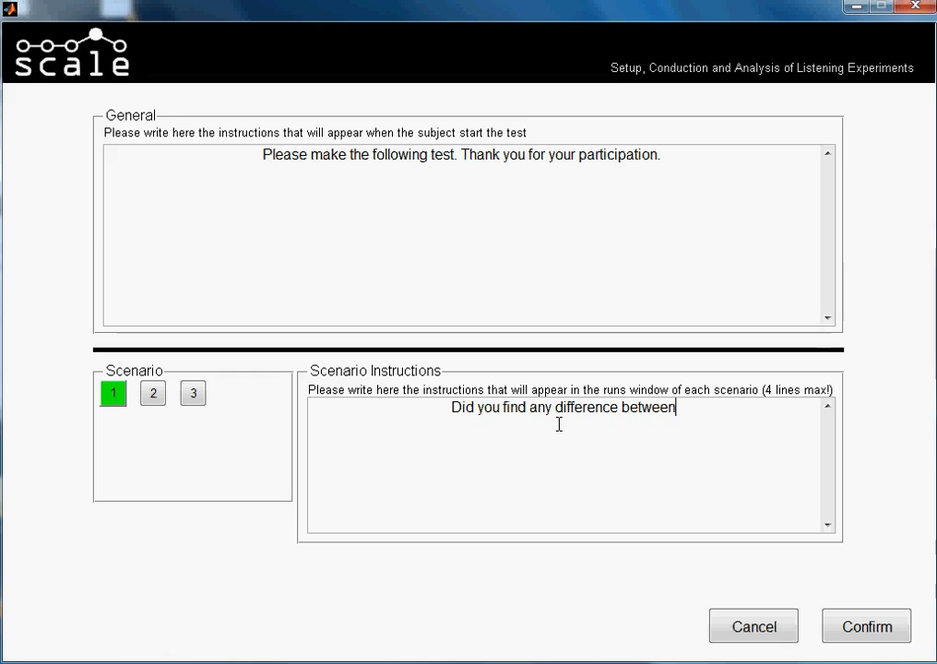
text( the)
key(BackSpace)
key(BackSpace)
key(BackSpace)
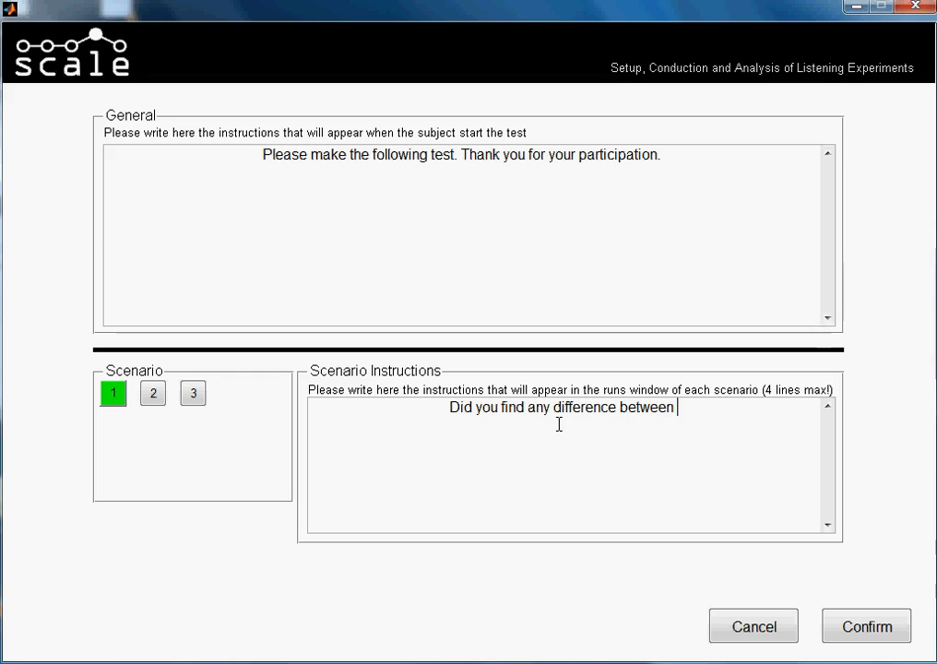
text(hte)
key(BackSpace)
key(BackSpace)
key(BackSpace)
text(the sample)
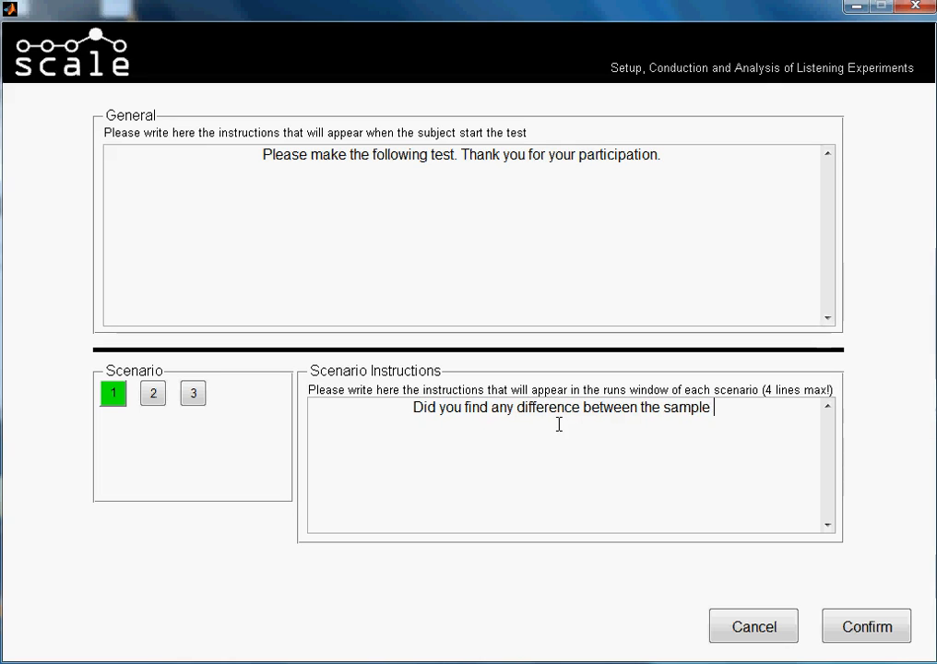
key(BackSpace)
text(s played)
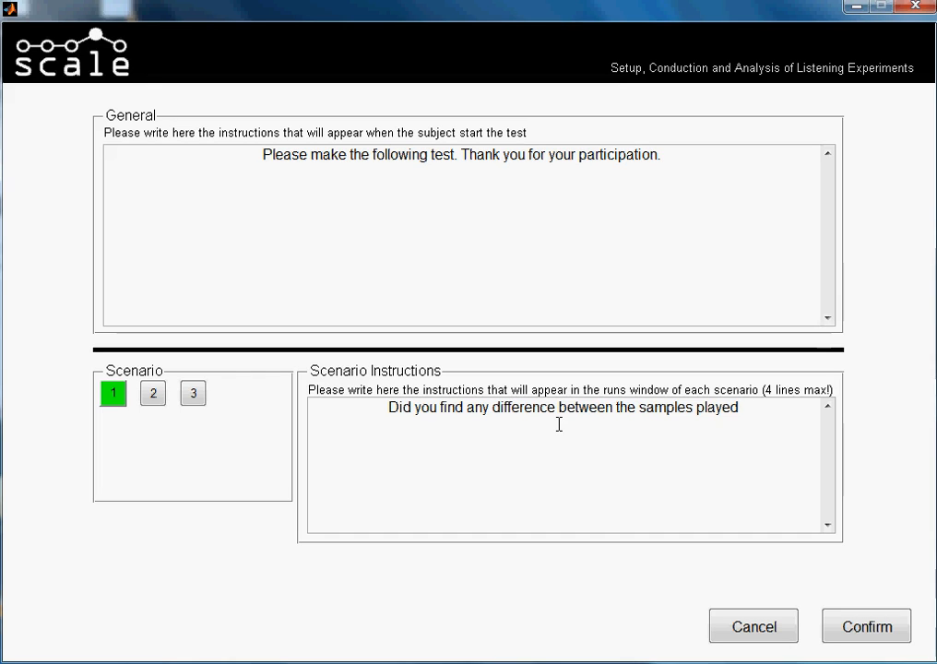
text(? )
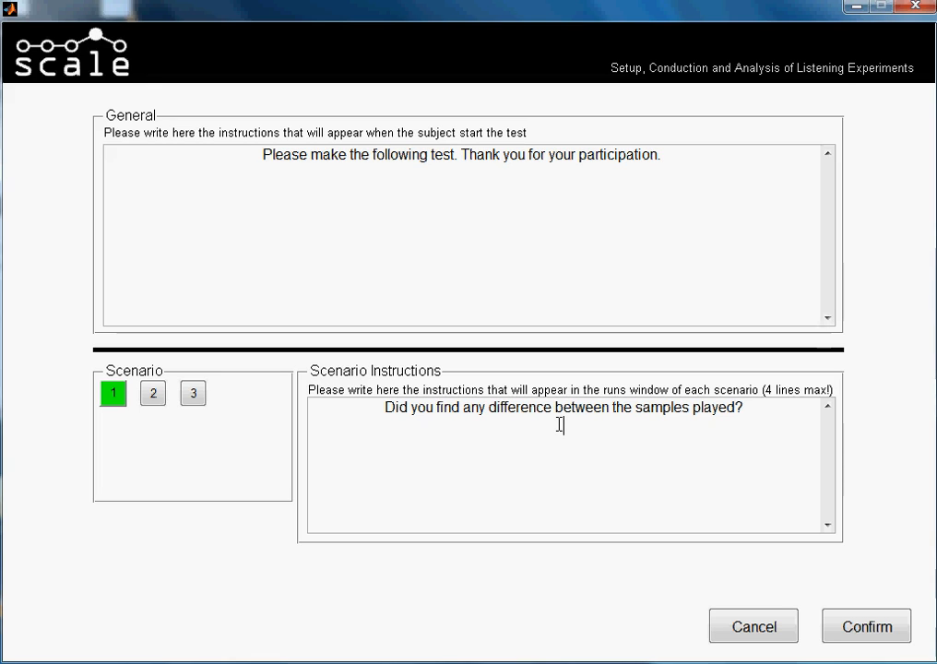
text(Please click on t)
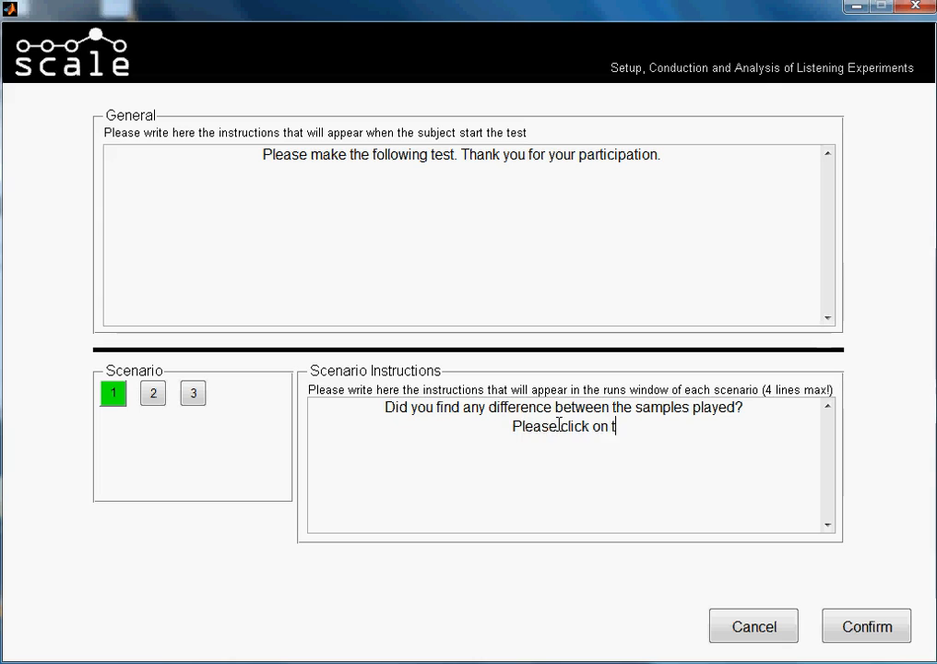
text(he ot)
Add "Please click on the option which you find appropiate." as the second instruction line of scenario 1.
key(BackSpace)
text(p)
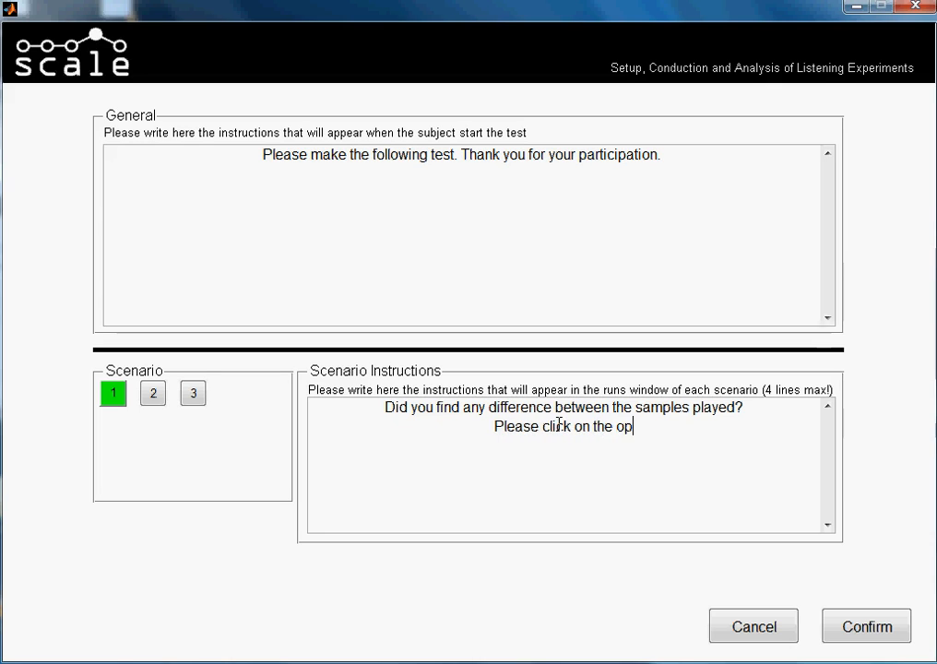
text(tion which )
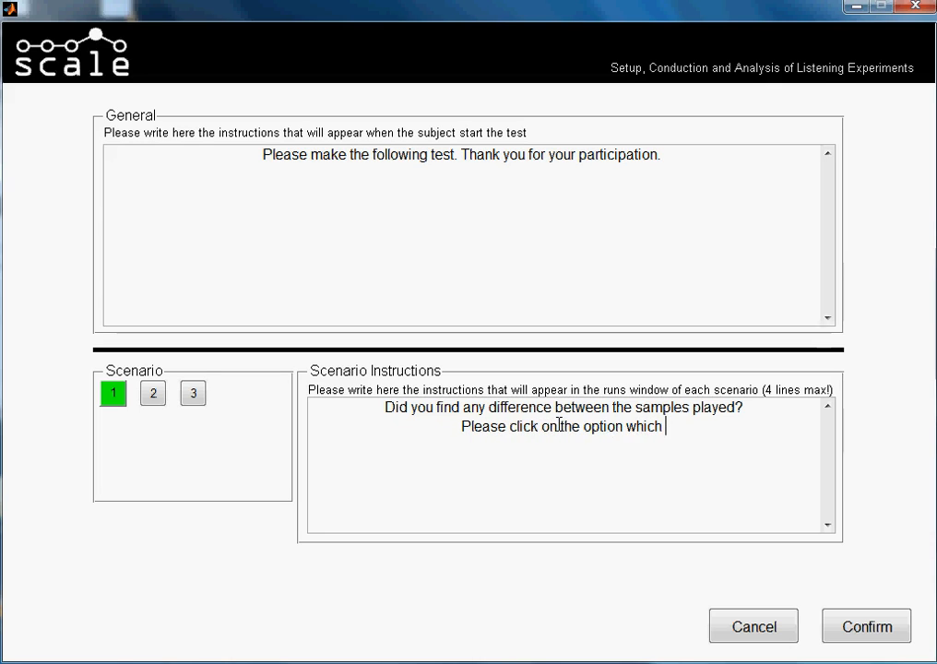
text(you )
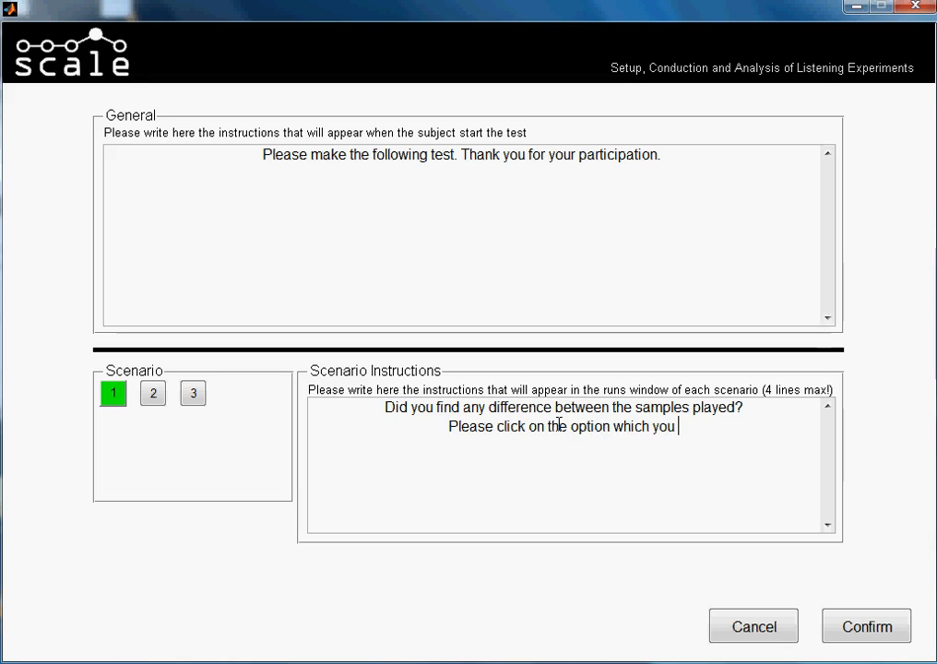
text(find ap)
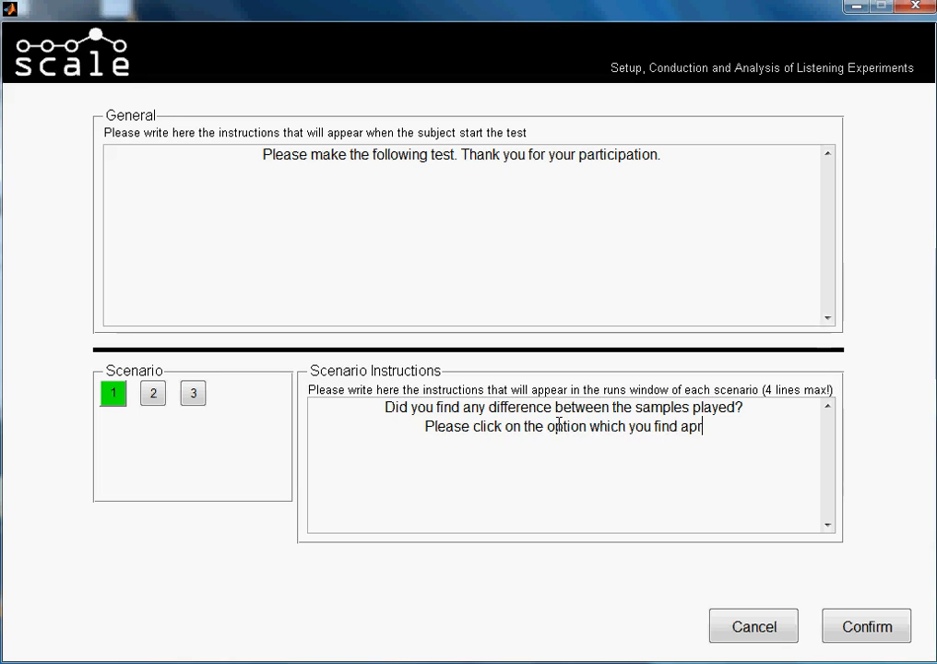
text(propiate)
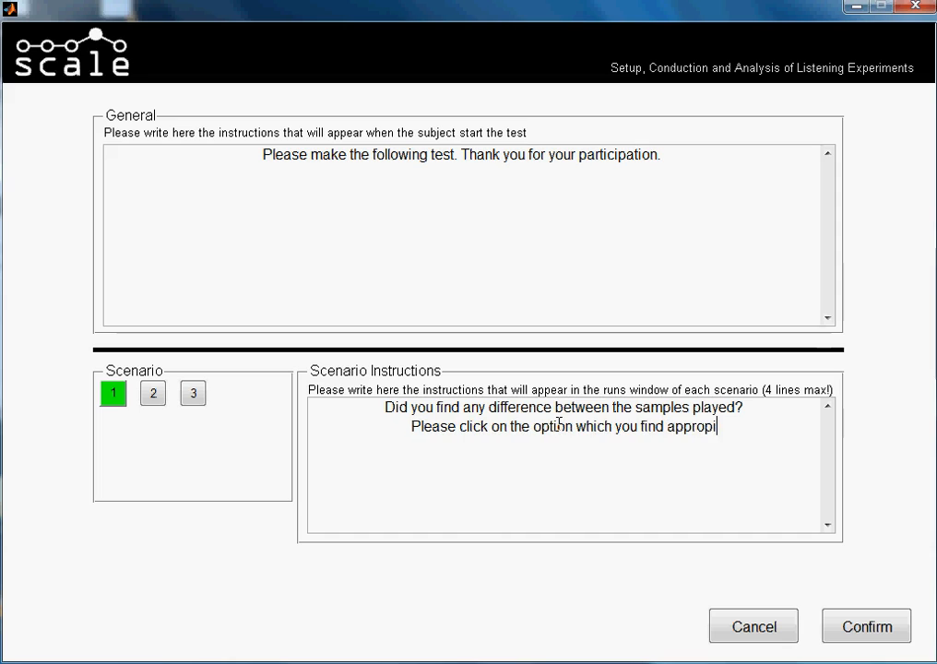
key(BackSpace)
key(BackSpace)
text(te.)
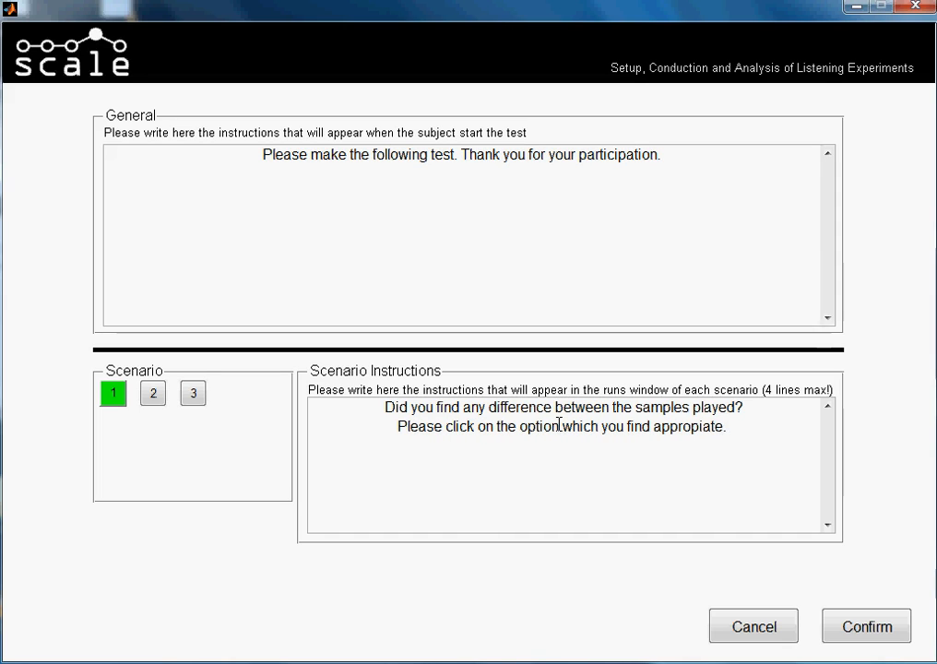
Add a new line to scenario 1's instructions: "Also answer the questions by moving the slider thumb to the position of your judgement.".
key(Return)
text(Alos)
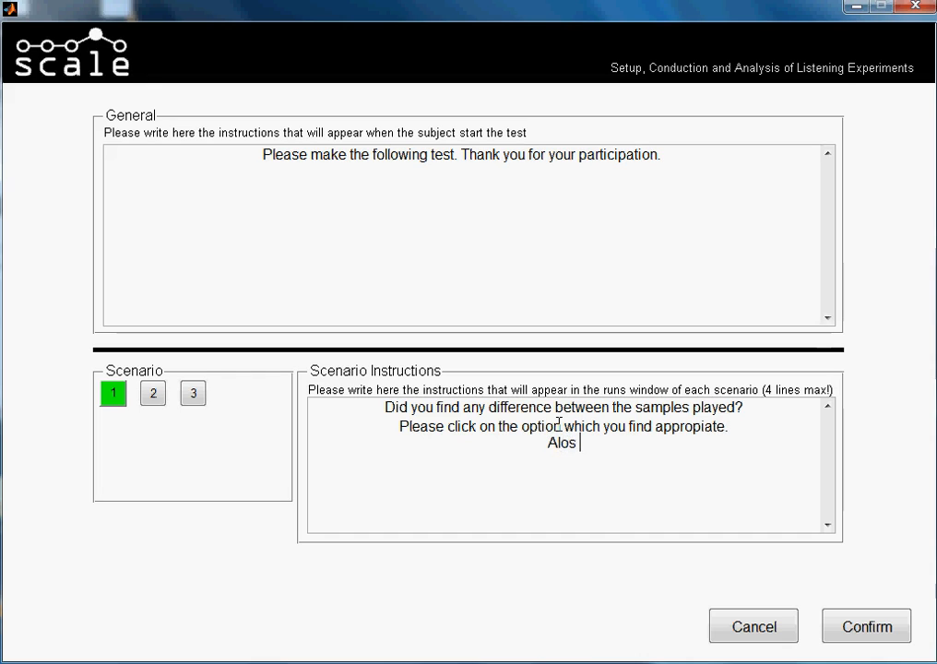
key(BackSpace)
key(BackSpace)
text(so answer the )
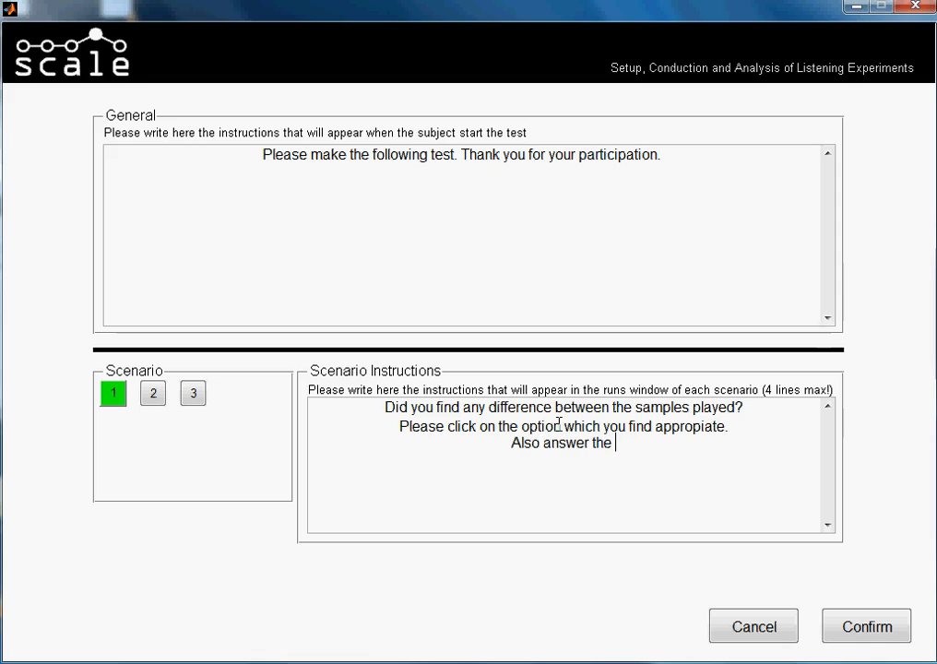
text(questions)
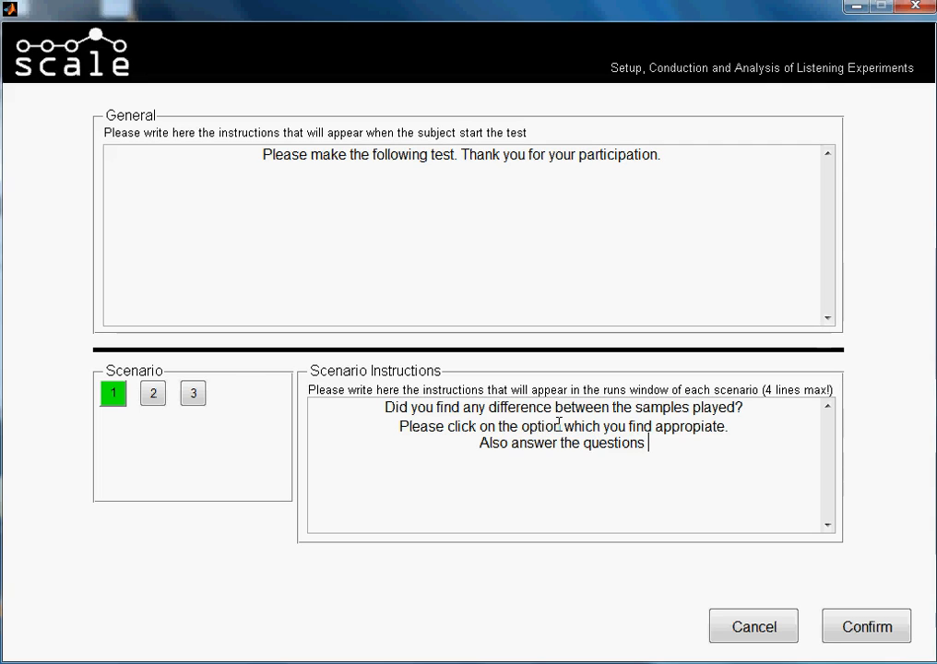
text(by )
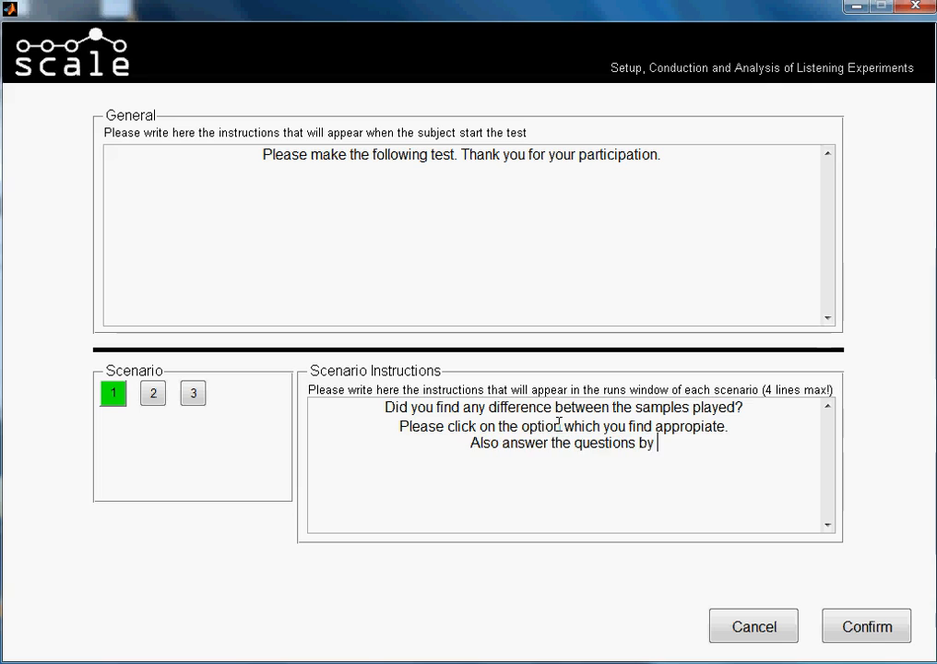
text(moving the sl)
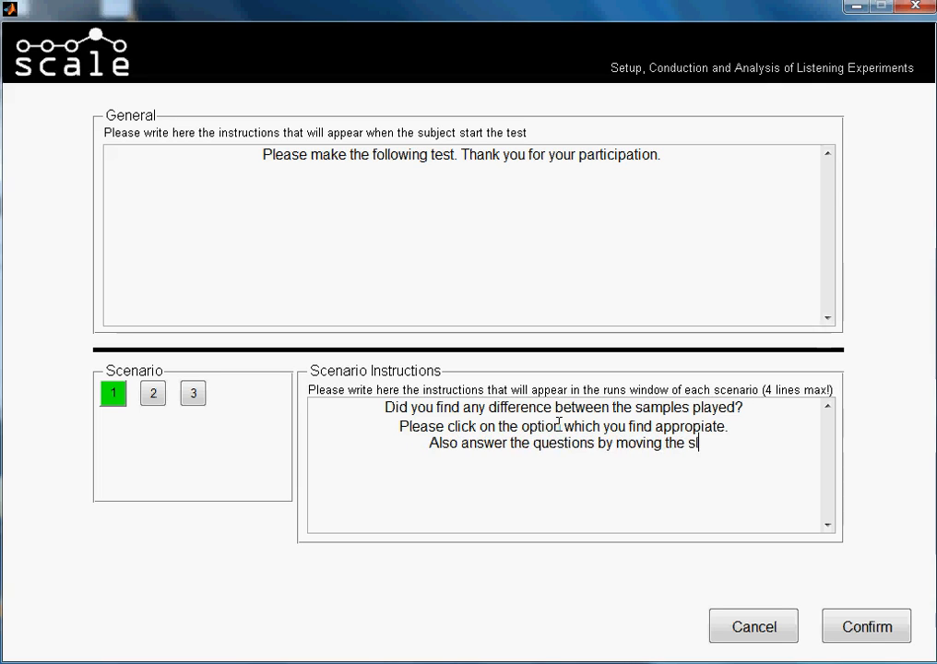
text(ider thumb )
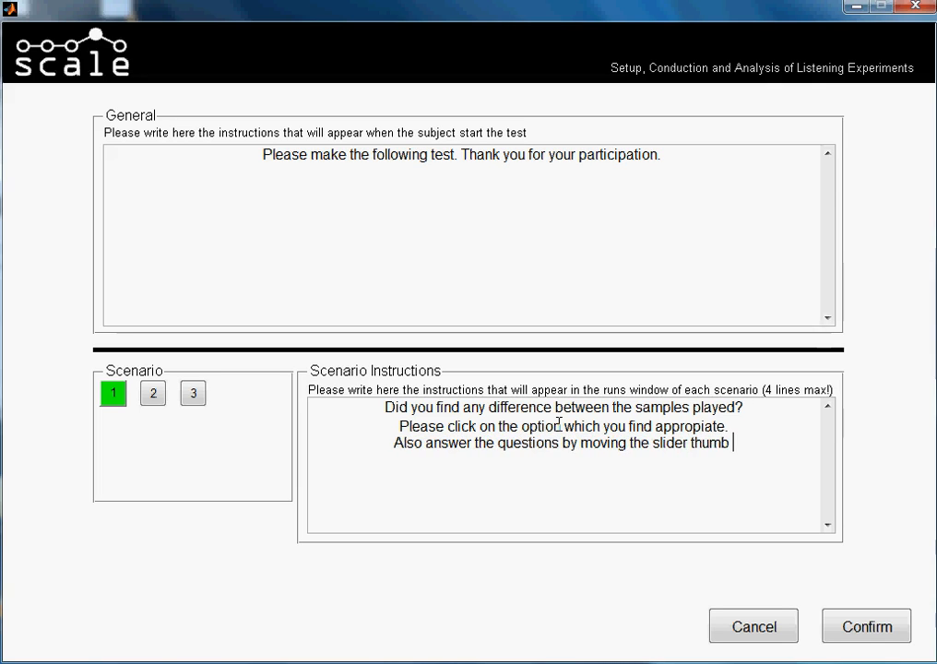
text(to the )
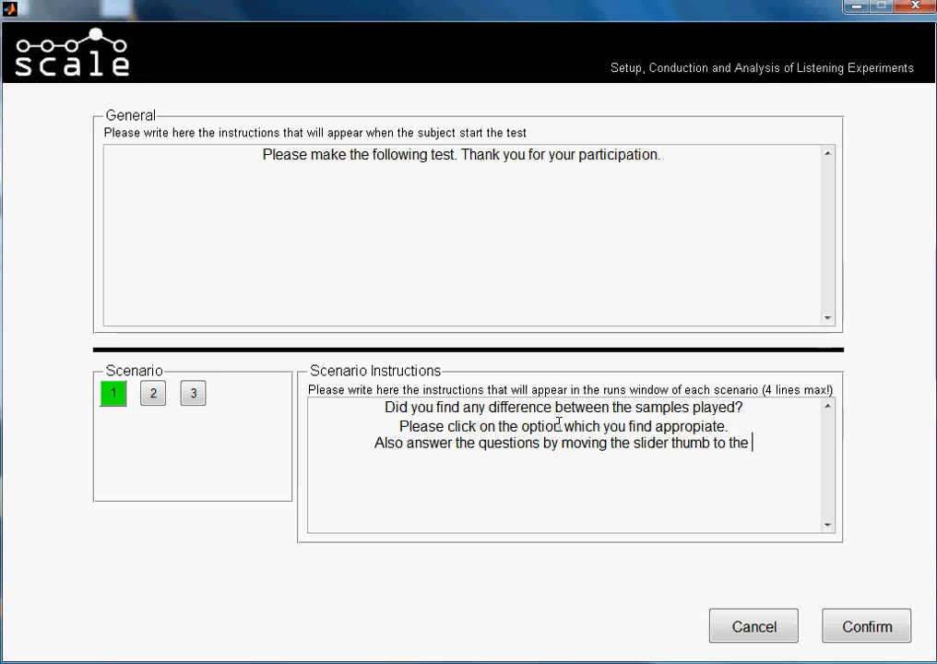
text(position )
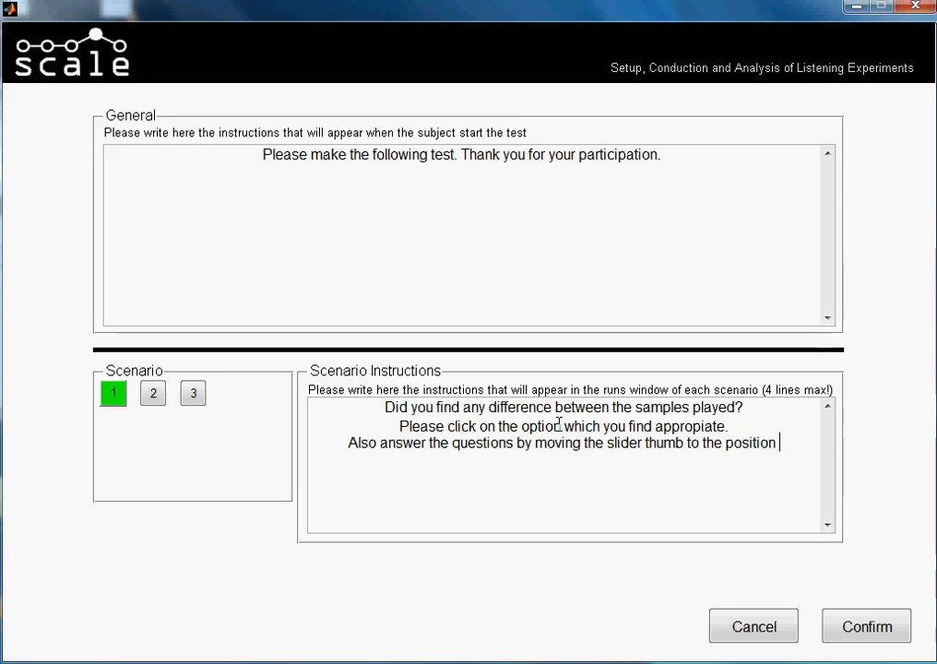
text(of your )
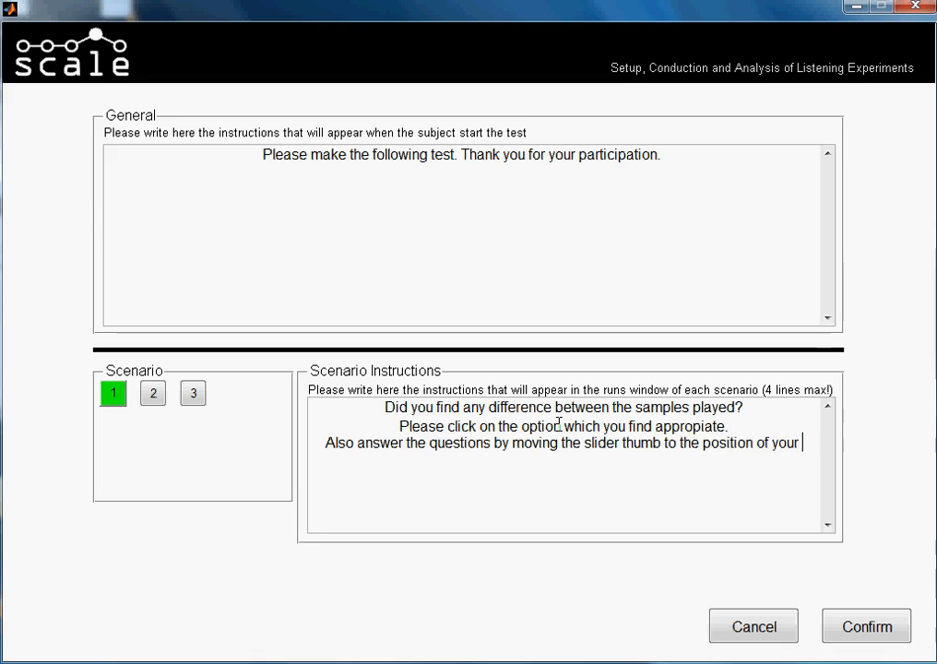
text(judgemte)
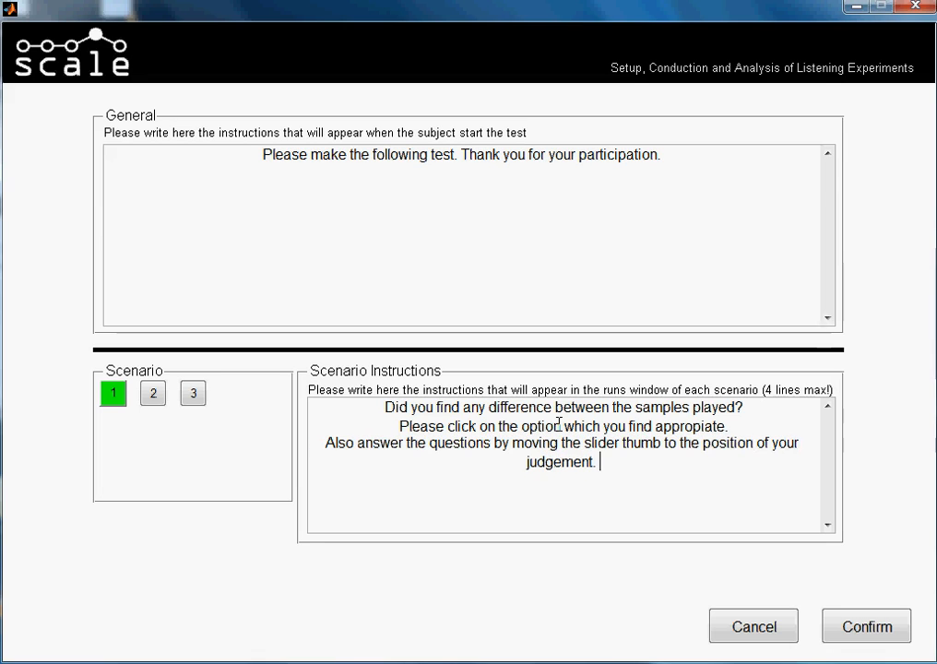
text(Y)
key(BackSpace)
key(BackSpace)
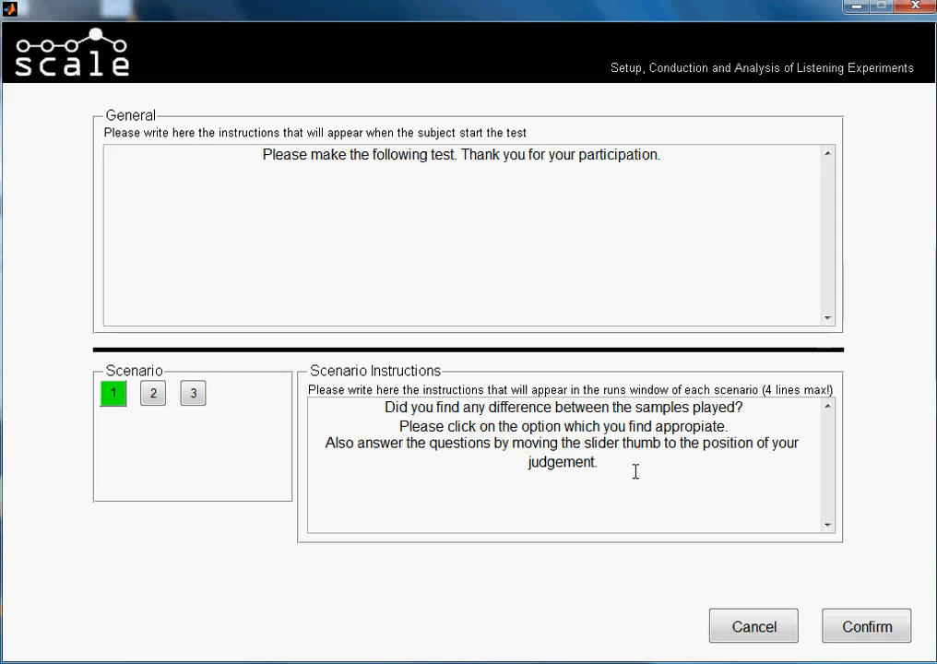
Copy all of scenario 1's instruction text and paste it into the instructions of scenario 2.
drag(620, 465, 382, 406)
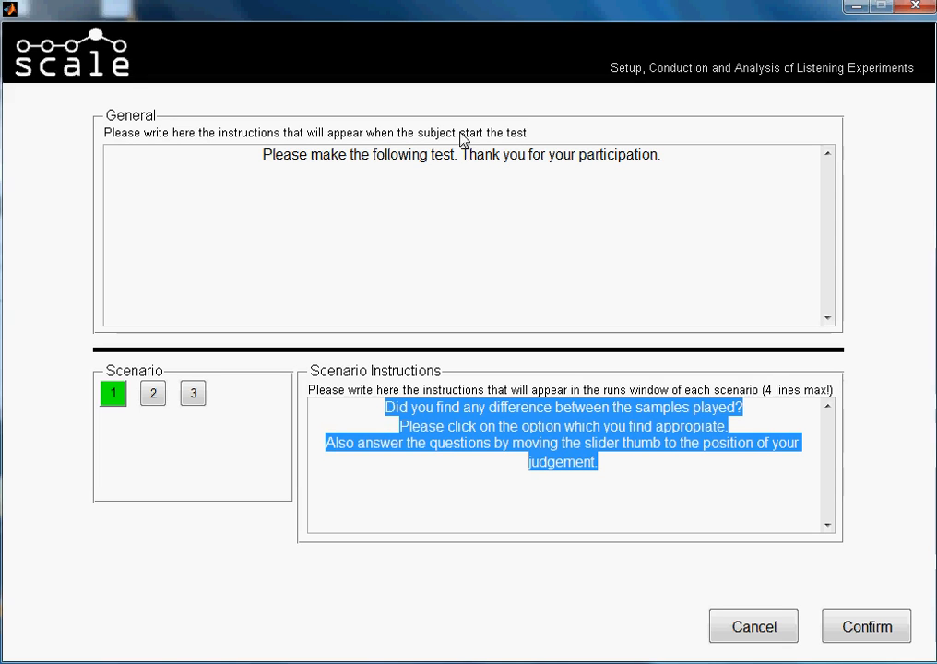
click(621, 464)
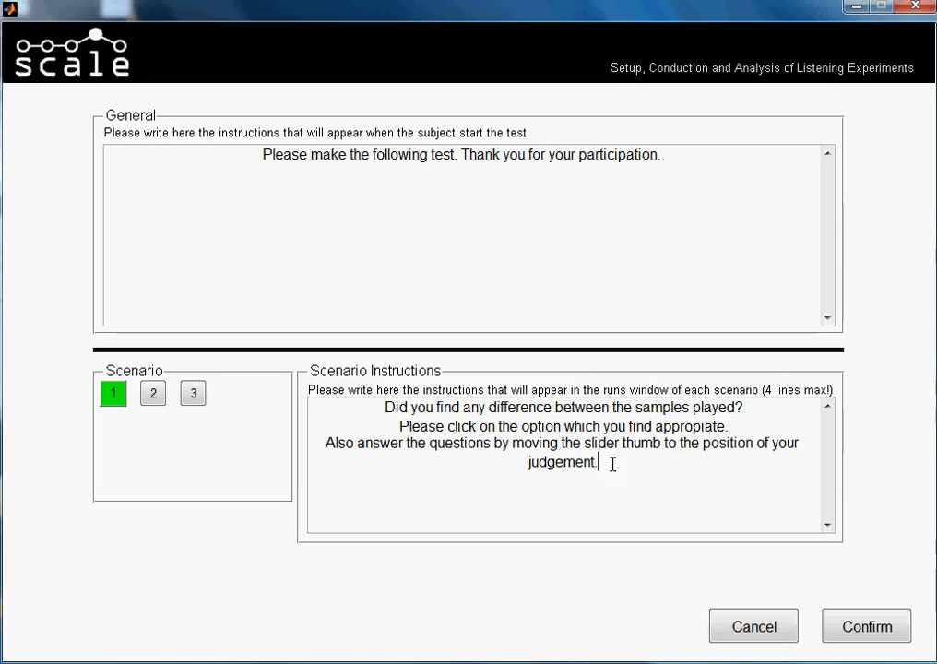
drag(596, 461, 374, 409)
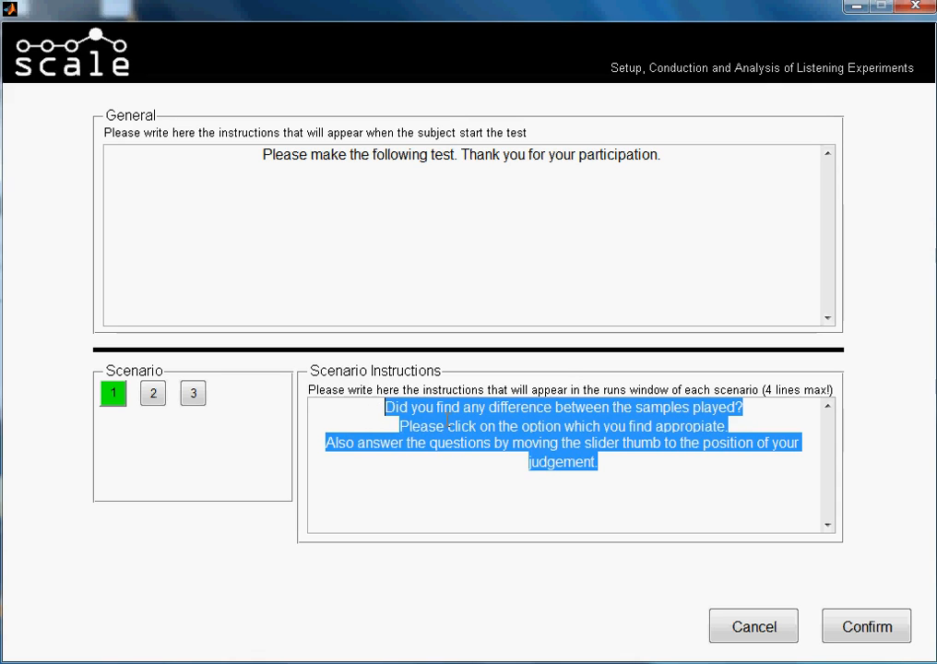
click(619, 468)
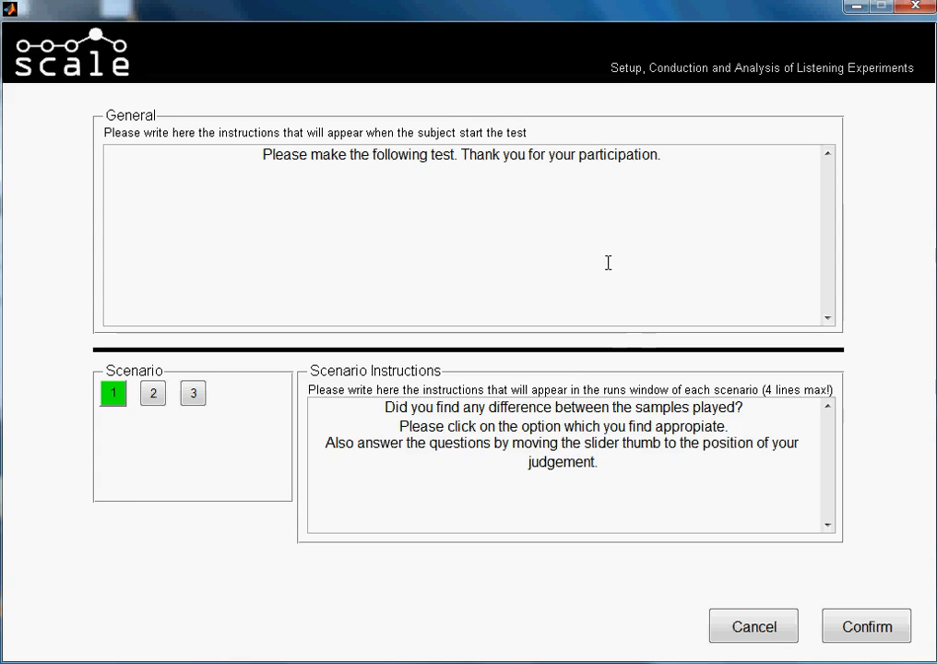
drag(599, 462, 387, 407)
key(ctrl+c)
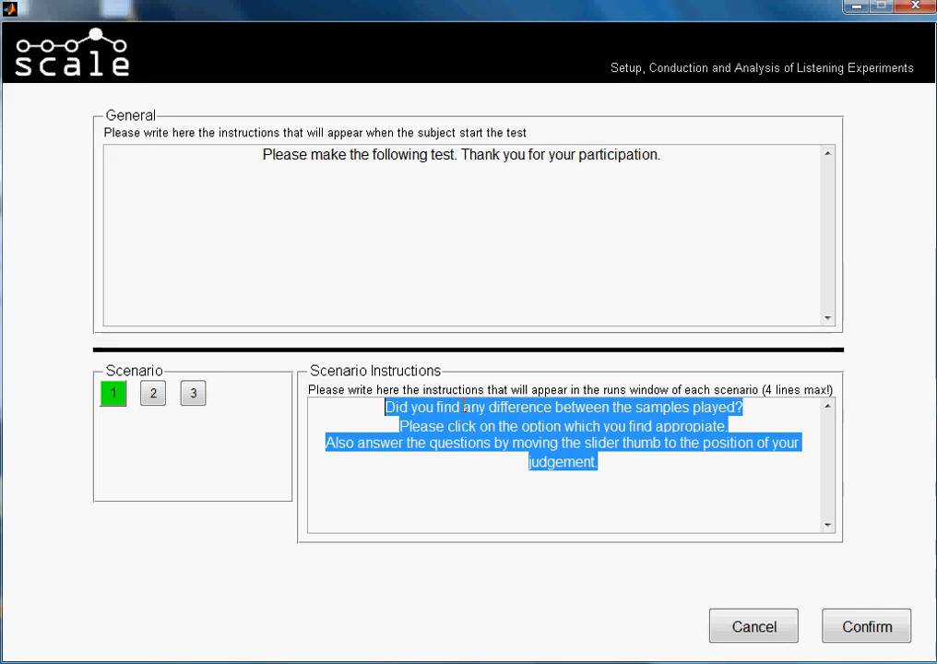
click(155, 396)
click(445, 420)
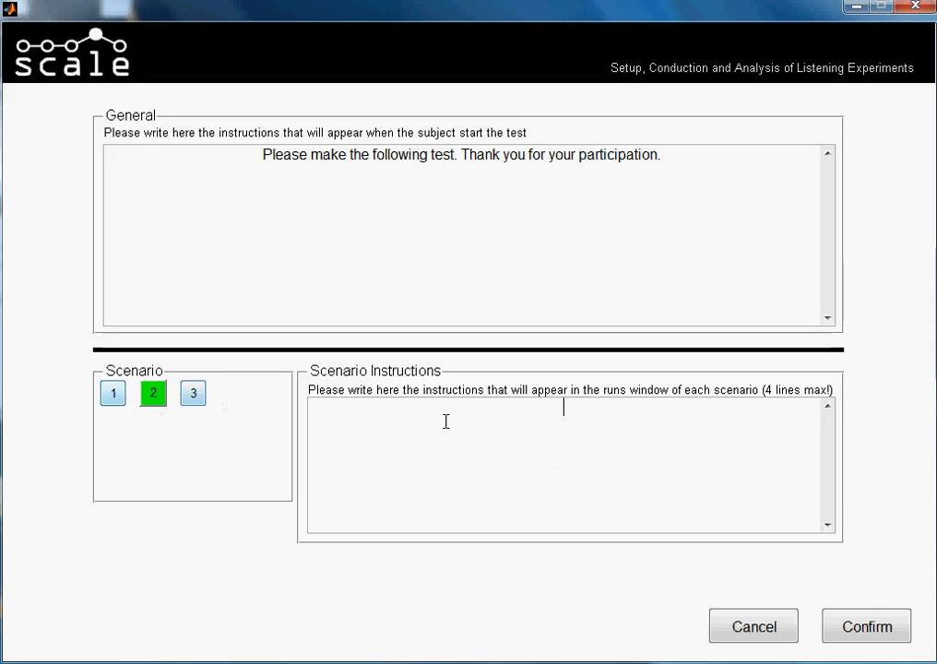
key(ctrl+v)
Paste the same copied instruction text into scenario 3's instructions and confirm the instructions of the test.
click(196, 394)
click(569, 437)
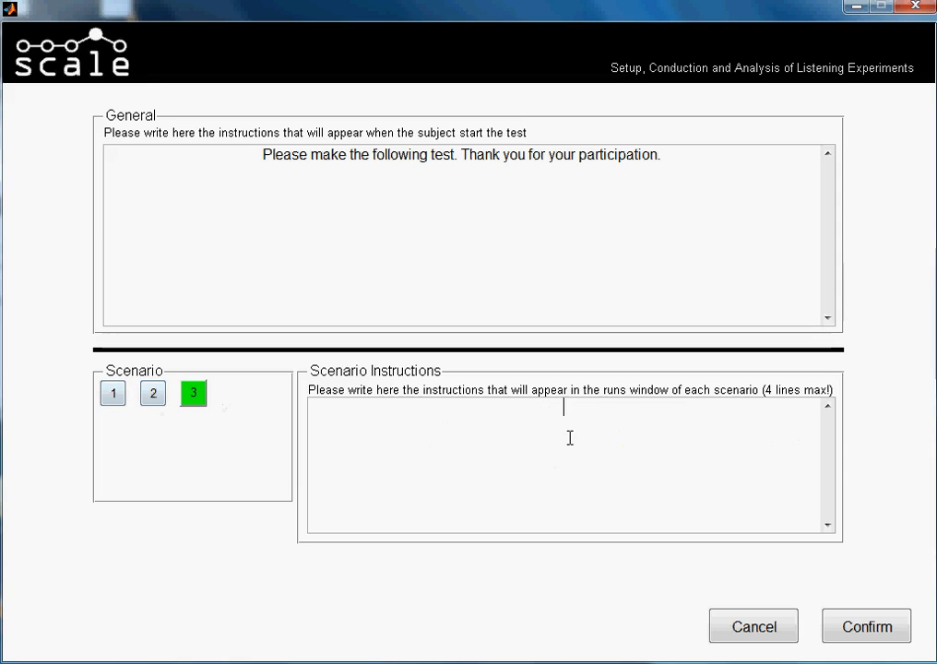
key(ctrl+v)
click(524, 461)
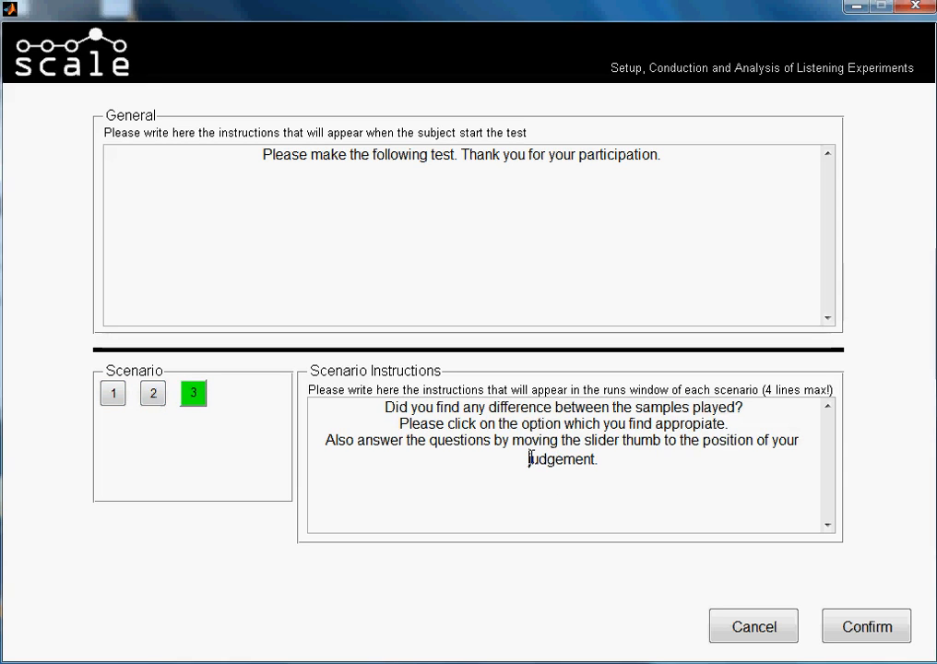
click(876, 636)
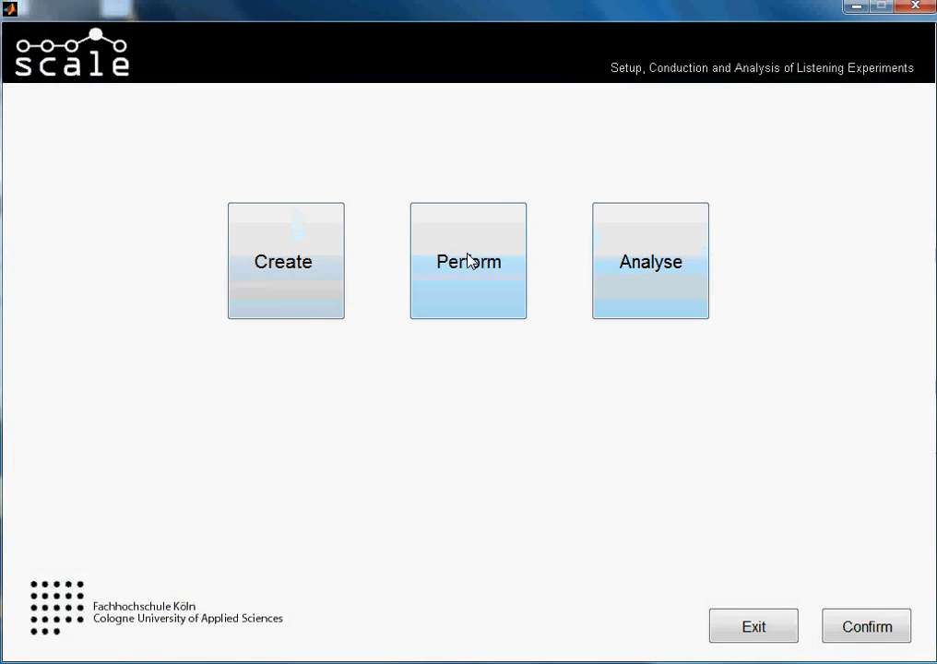
Choose to perform a test and check the list of available tests for yes_no_rating_tutorial, without selecting one.
click(469, 261)
click(507, 373)
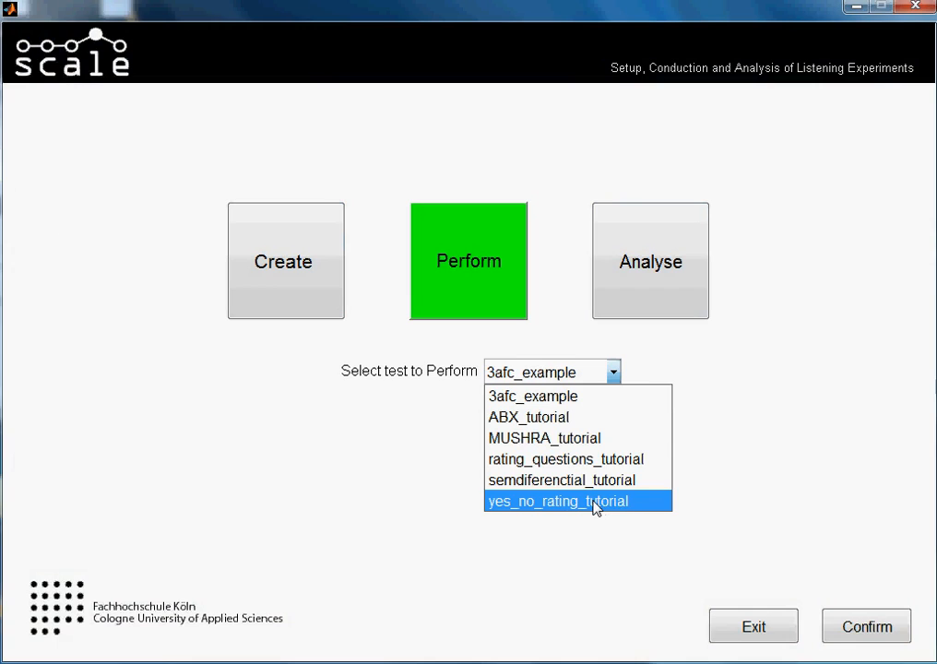
click(588, 546)
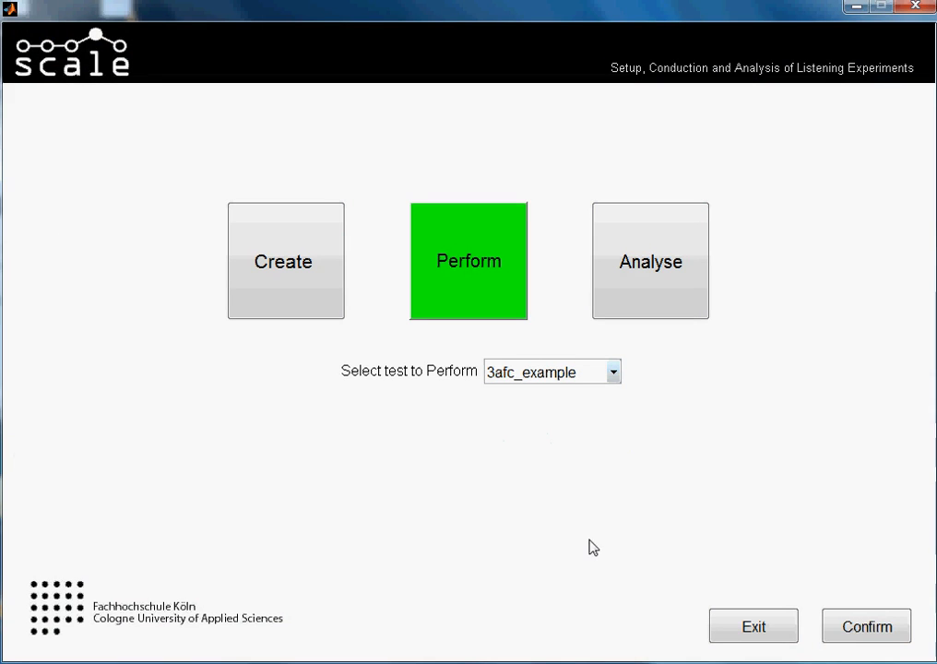